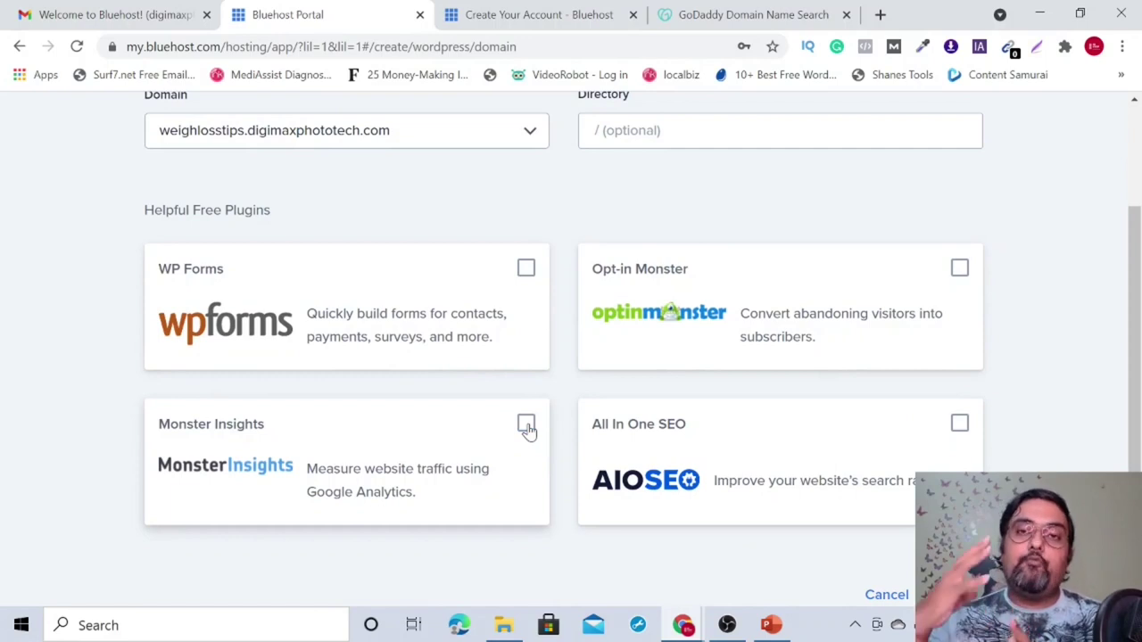
Step: Leave the WordPress installation success page and return to the Bluehost My Sites overview
{"action": "scroll", "coordinate": [1133, 356], "scroll_direction": "down", "scroll_amount": 1}
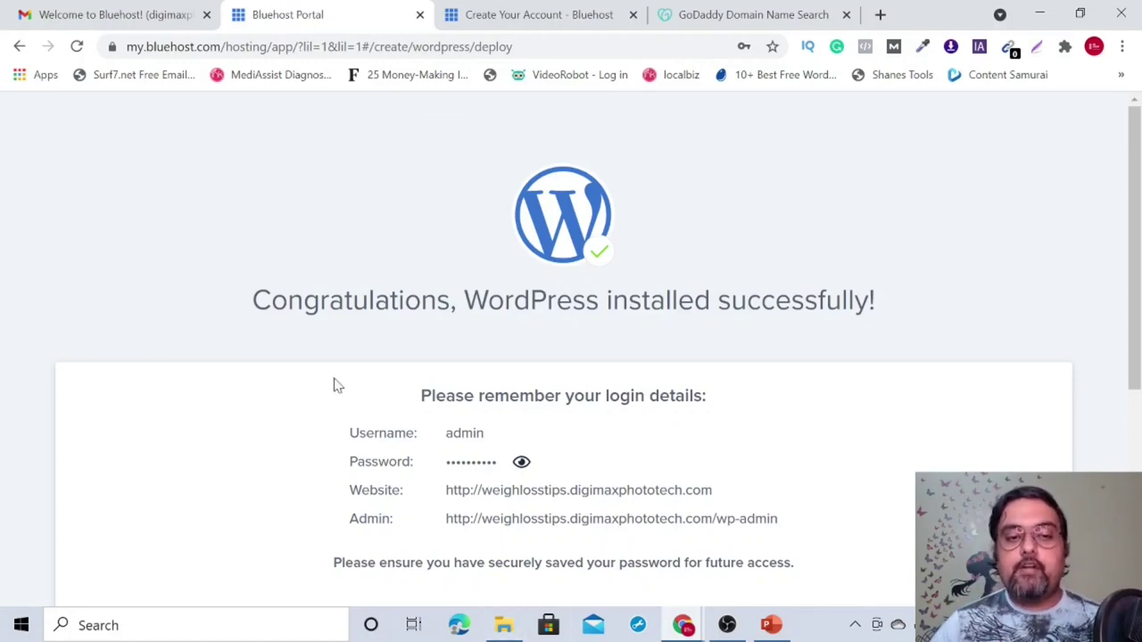
{"action": "left_click_drag", "start_coordinate": [253, 301], "coordinate": [890, 319]}
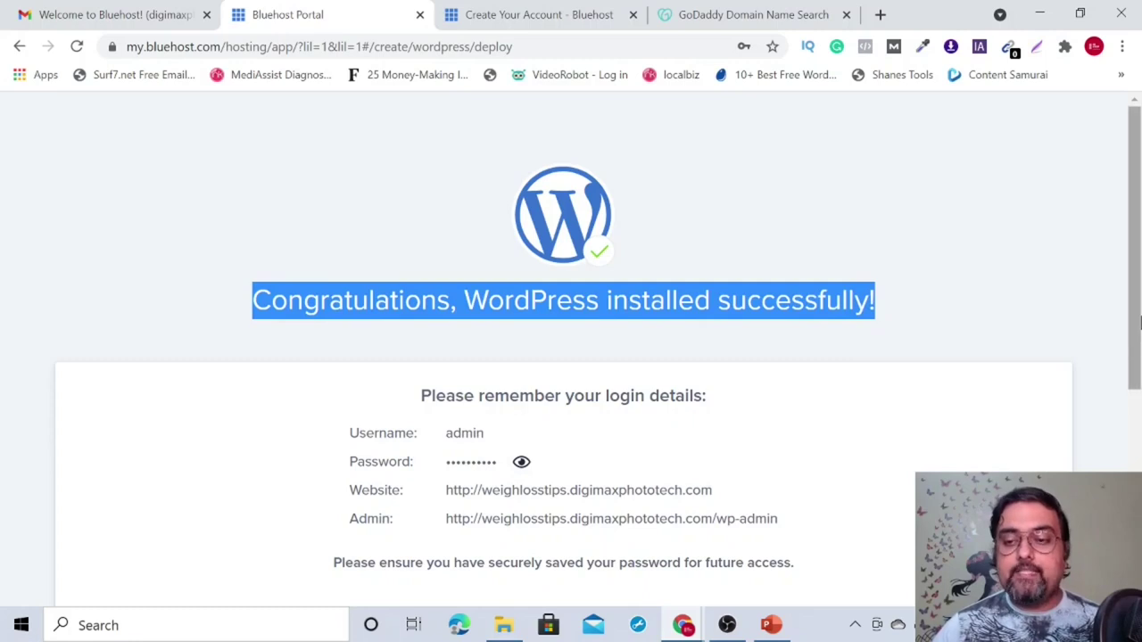
{"action": "left_click_drag", "start_coordinate": [1140, 327], "coordinate": [1141, 494]}
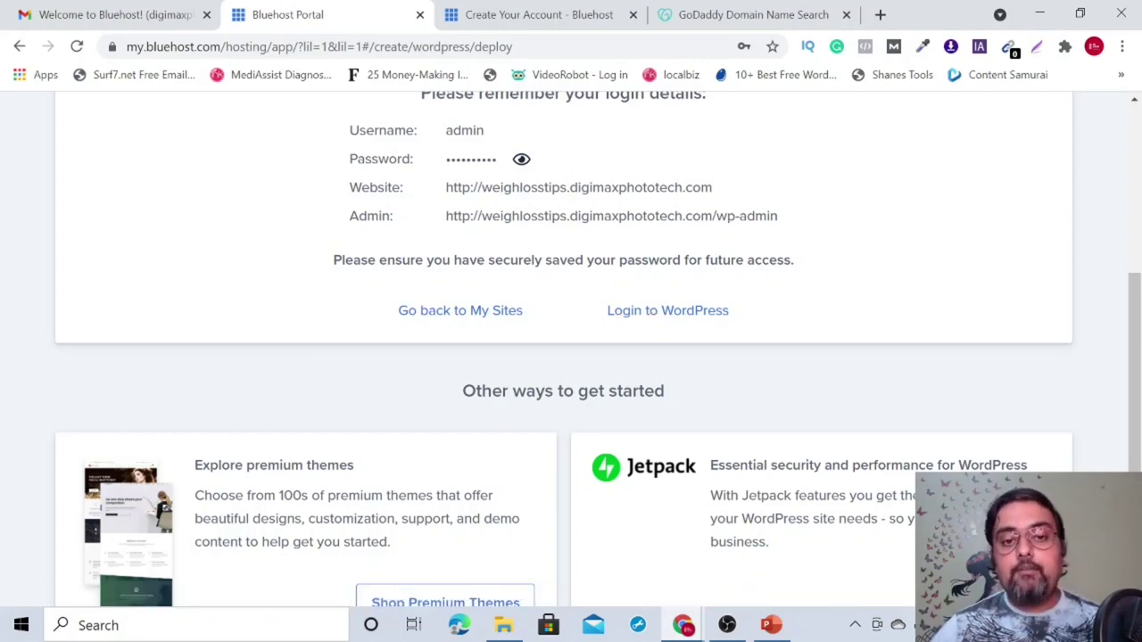
{"action": "left_click", "coordinate": [470, 316]}
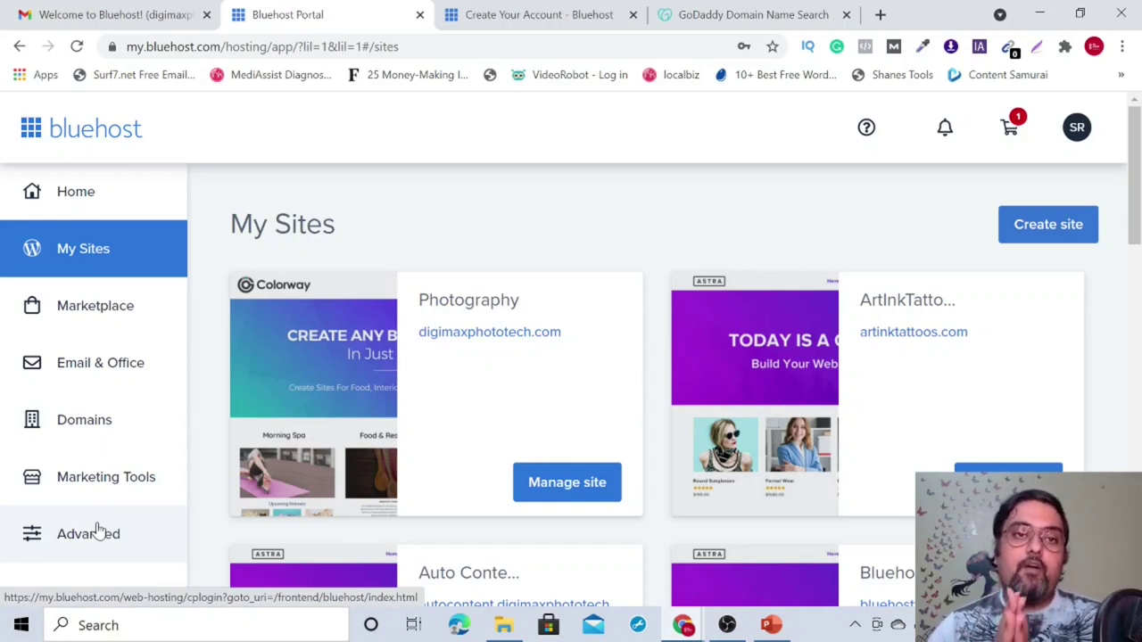
Step: Open cPanel through Advanced and go to Email Accounts in the EMAIL section
{"action": "left_click", "coordinate": [98, 530]}
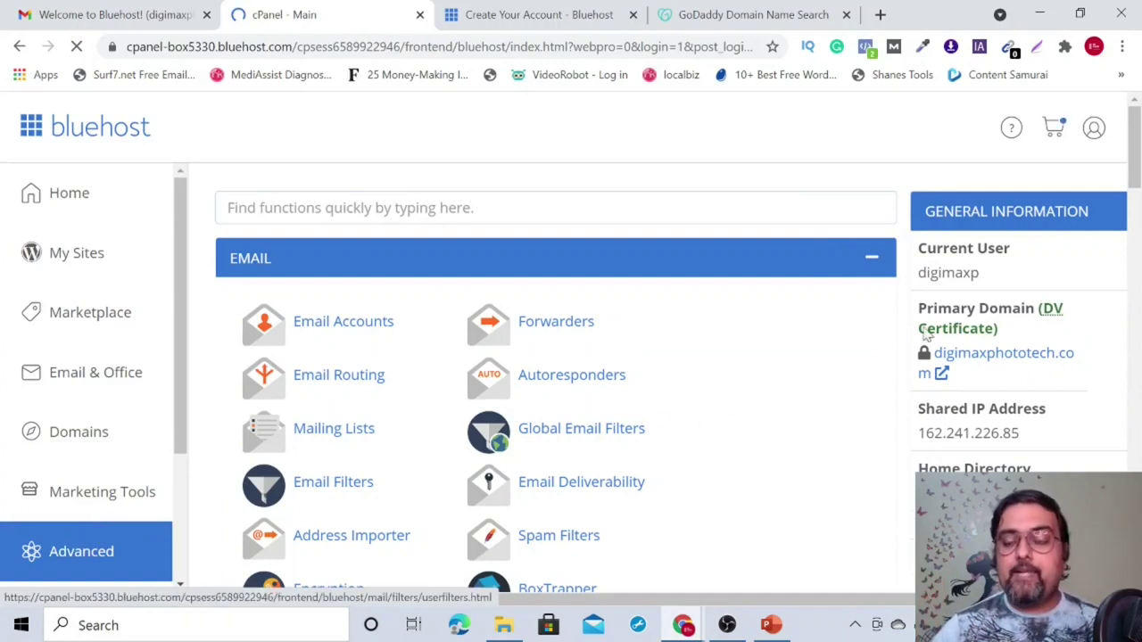
{"action": "left_click_drag", "start_coordinate": [1138, 155], "coordinate": [1137, 228]}
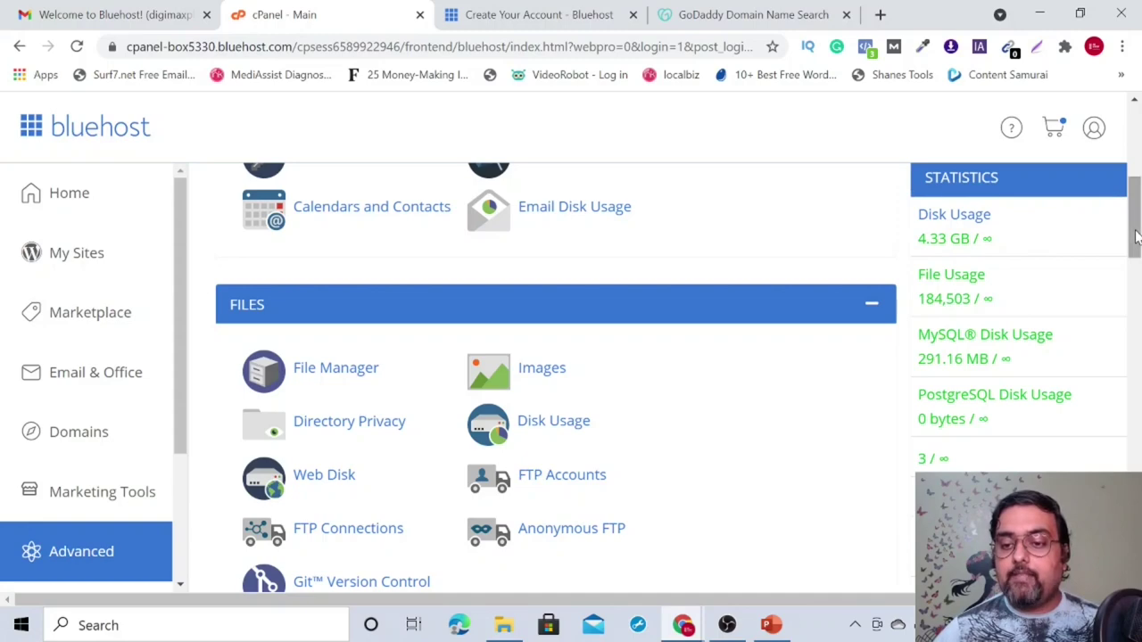
{"action": "left_click_drag", "start_coordinate": [1135, 235], "coordinate": [1136, 177]}
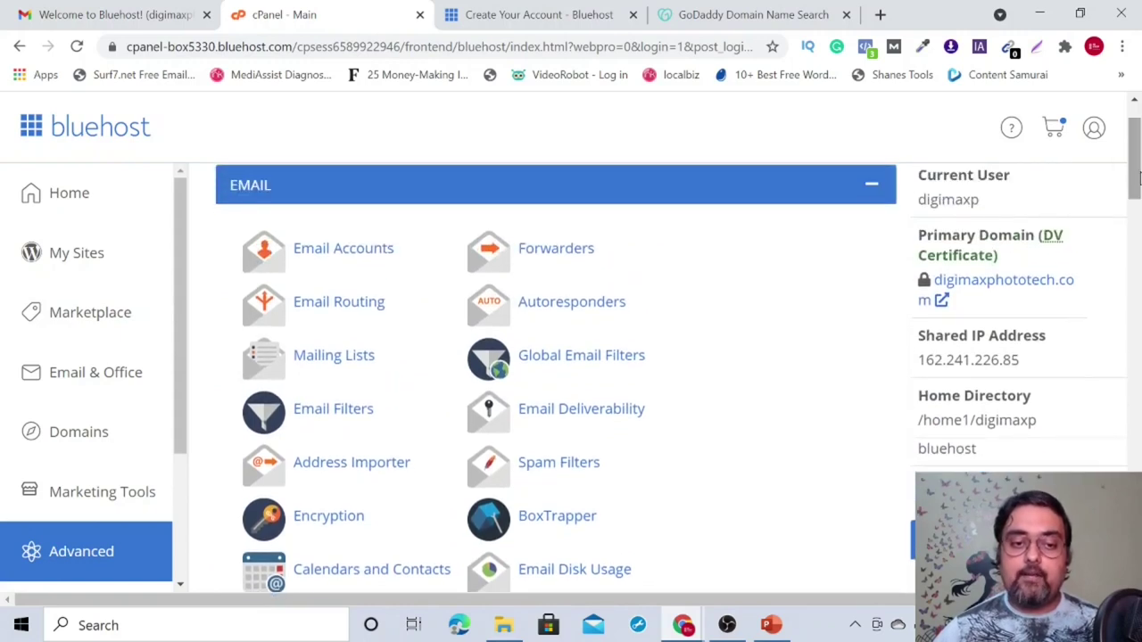
{"action": "left_click", "coordinate": [353, 253]}
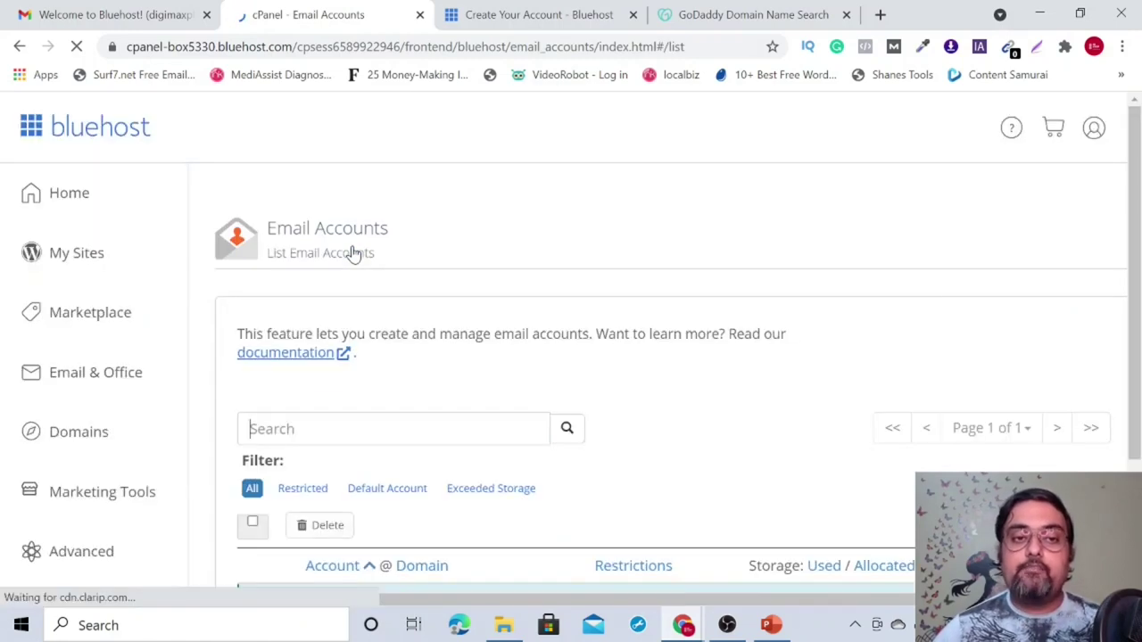
Step: Review the four existing email accounts and start a new one with + Create
{"action": "left_click_drag", "start_coordinate": [1137, 165], "coordinate": [1140, 316]}
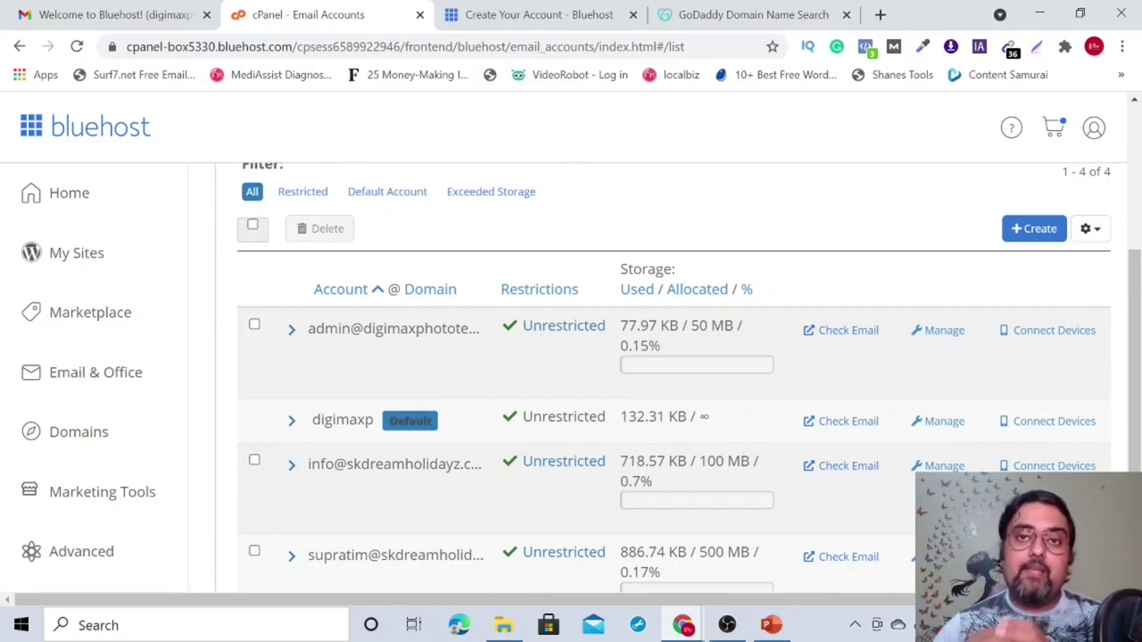
{"action": "left_click", "coordinate": [1025, 234]}
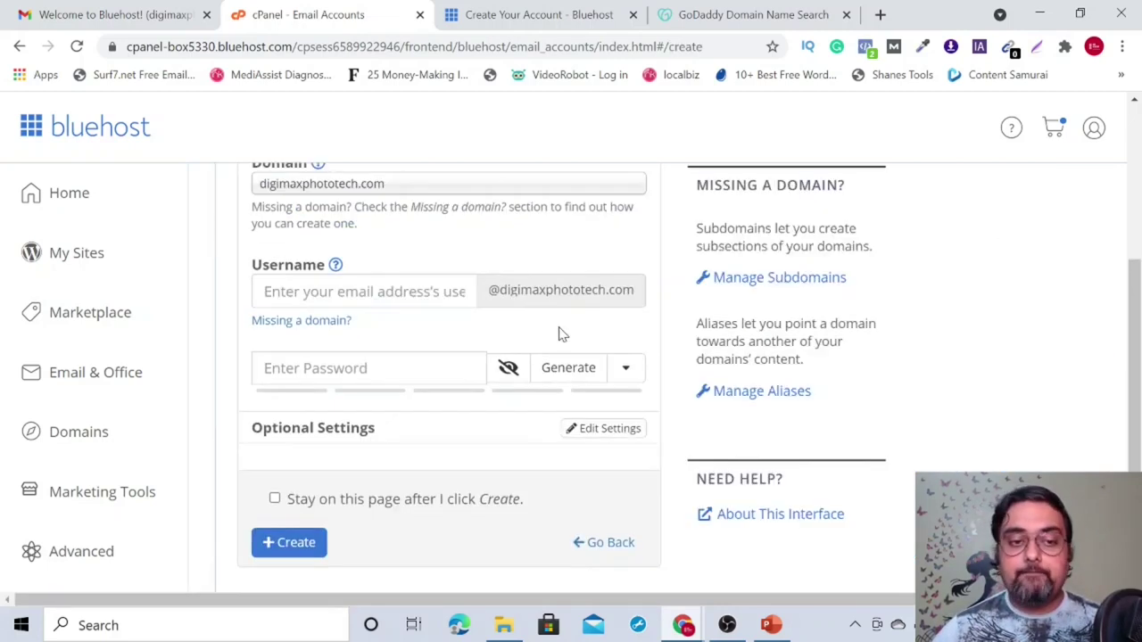
Step: Create a mailbox on weighlosstips.digimaxphototech.com with the chosen username and password
{"action": "scroll", "coordinate": [1127, 280], "scroll_direction": "up", "scroll_amount": 1}
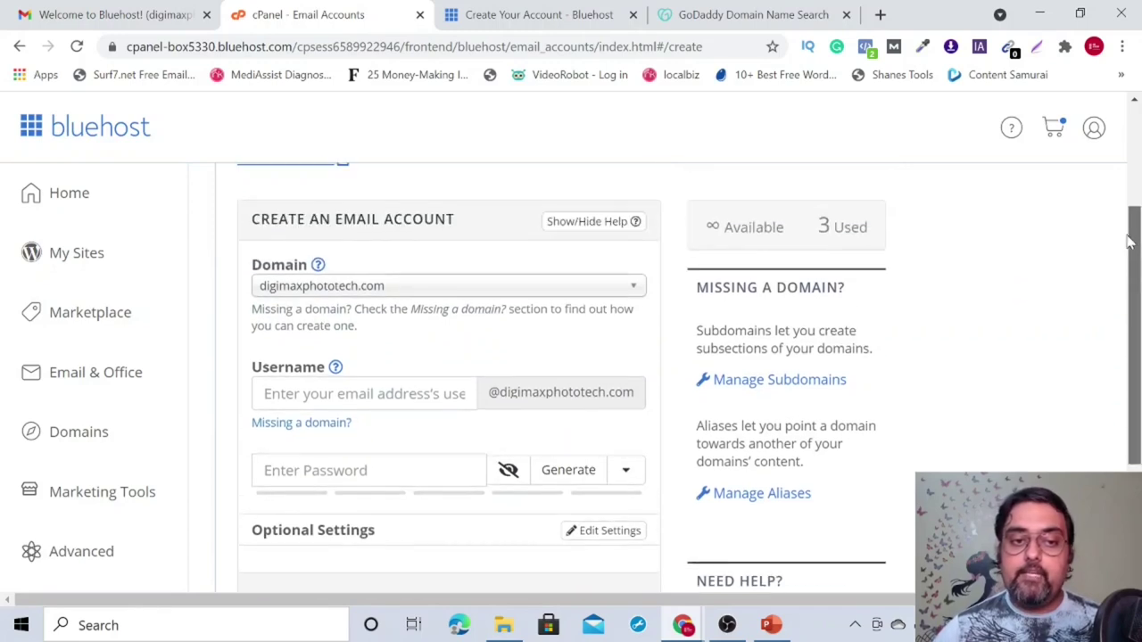
{"action": "left_click", "coordinate": [453, 285]}
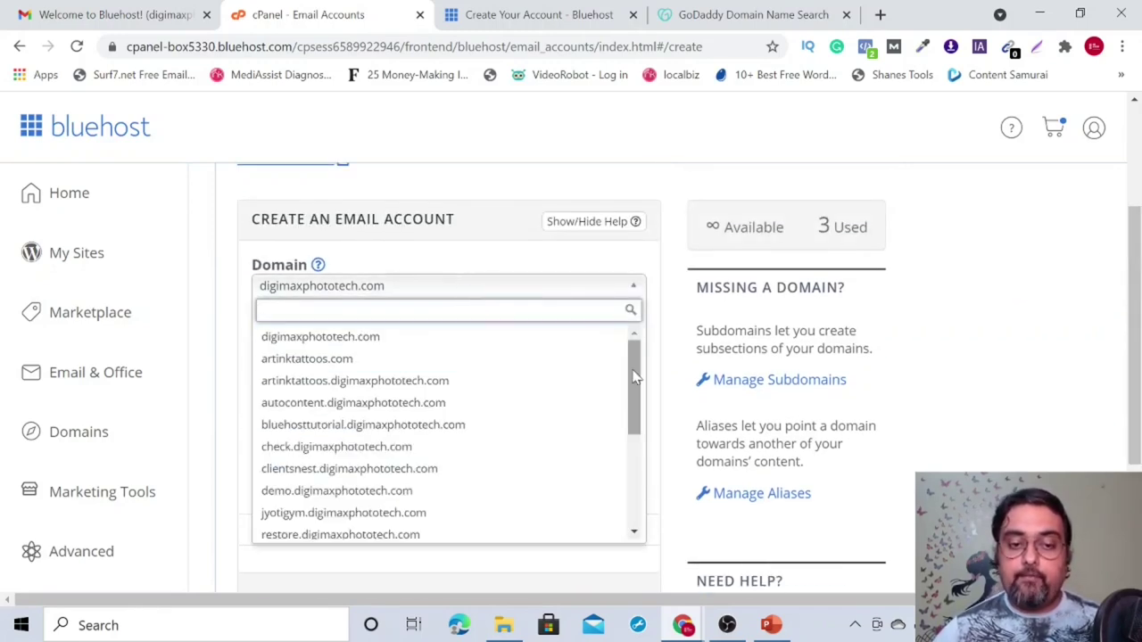
{"action": "left_click_drag", "start_coordinate": [634, 379], "coordinate": [642, 479]}
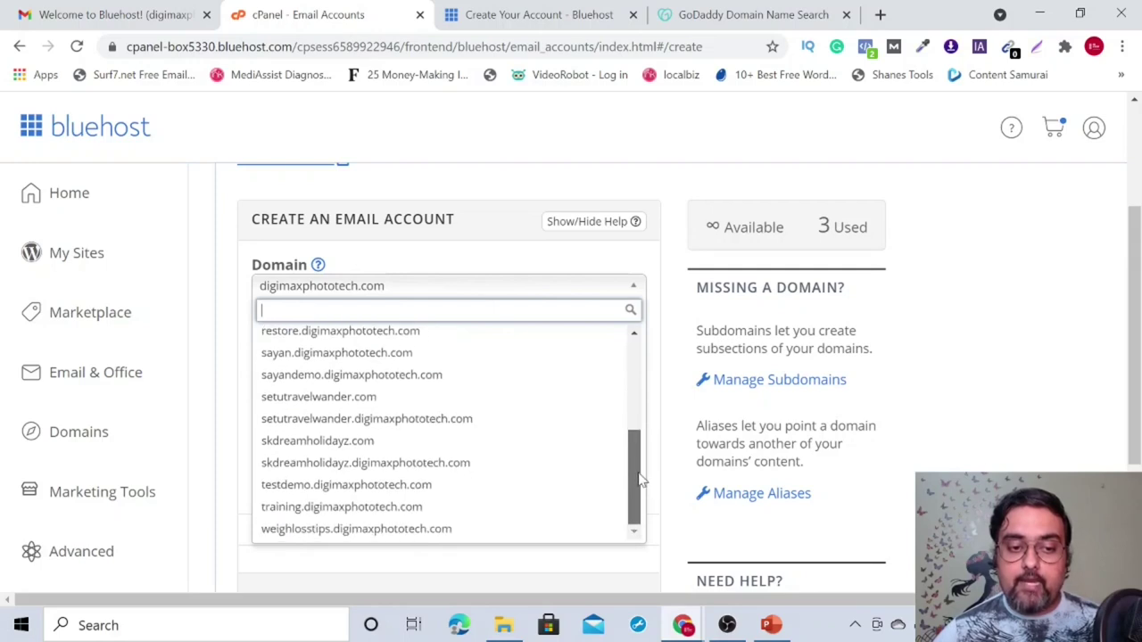
{"action": "left_click", "coordinate": [417, 530]}
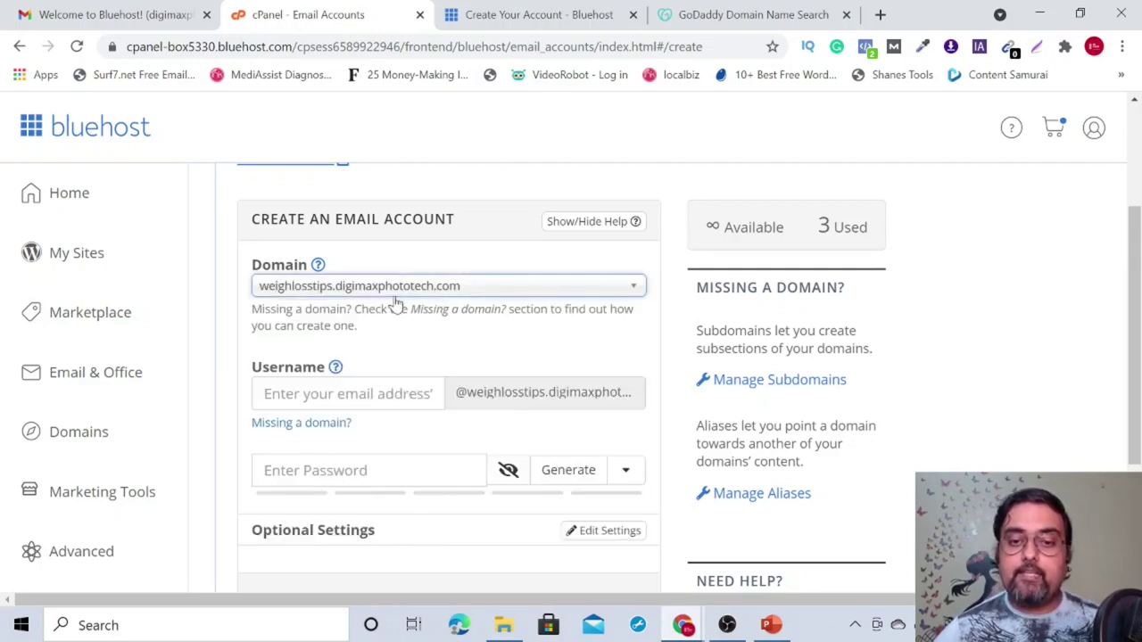
{"action": "left_click", "coordinate": [348, 393]}
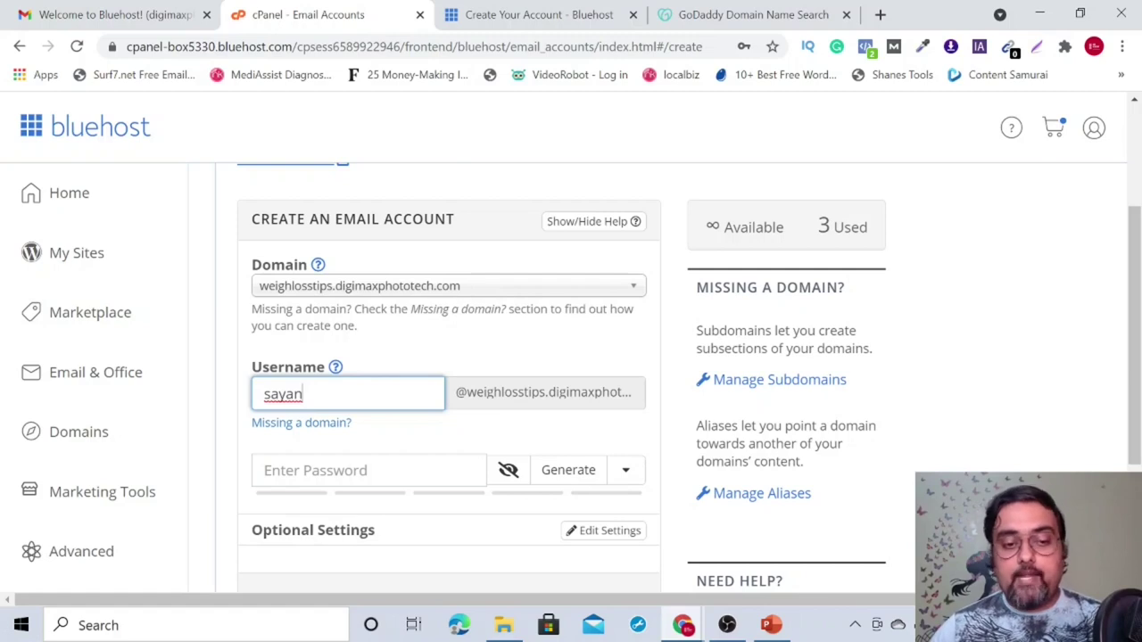
{"action": "left_click", "coordinate": [357, 470]}
{"action": "type", "text": "********"}
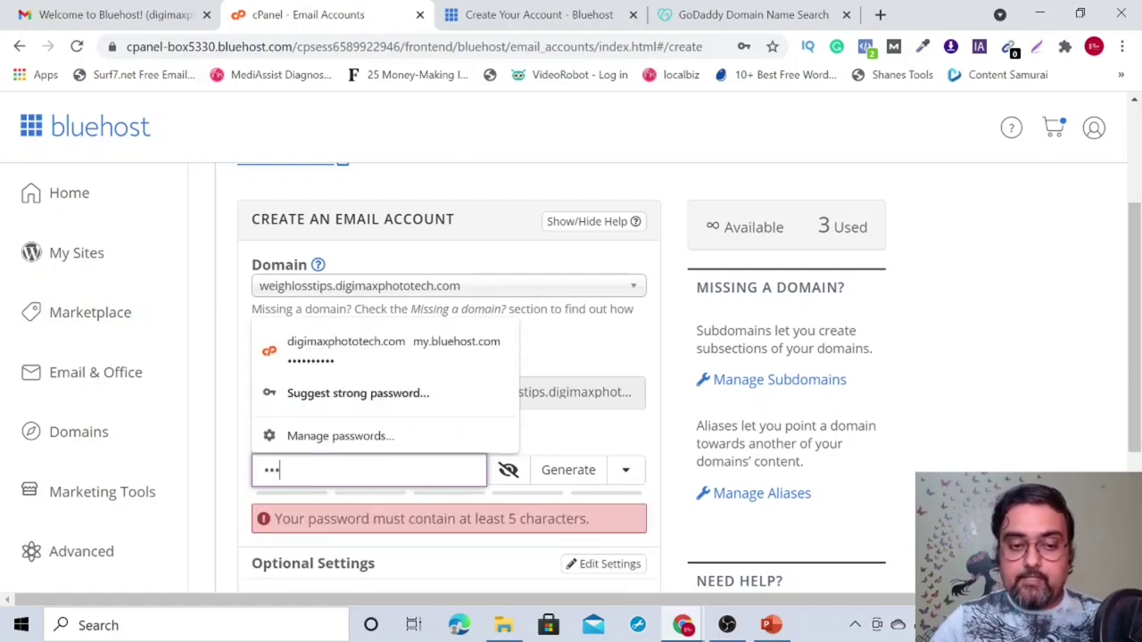
{"action": "type", "text": "*"}
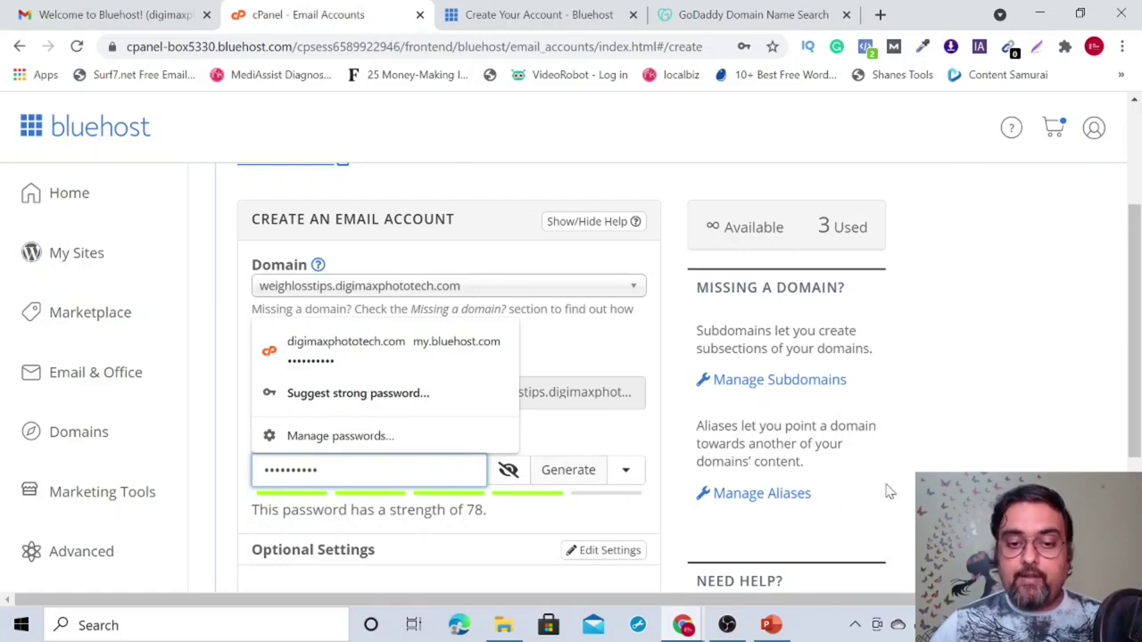
{"action": "left_click_drag", "start_coordinate": [1137, 323], "coordinate": [1137, 417]}
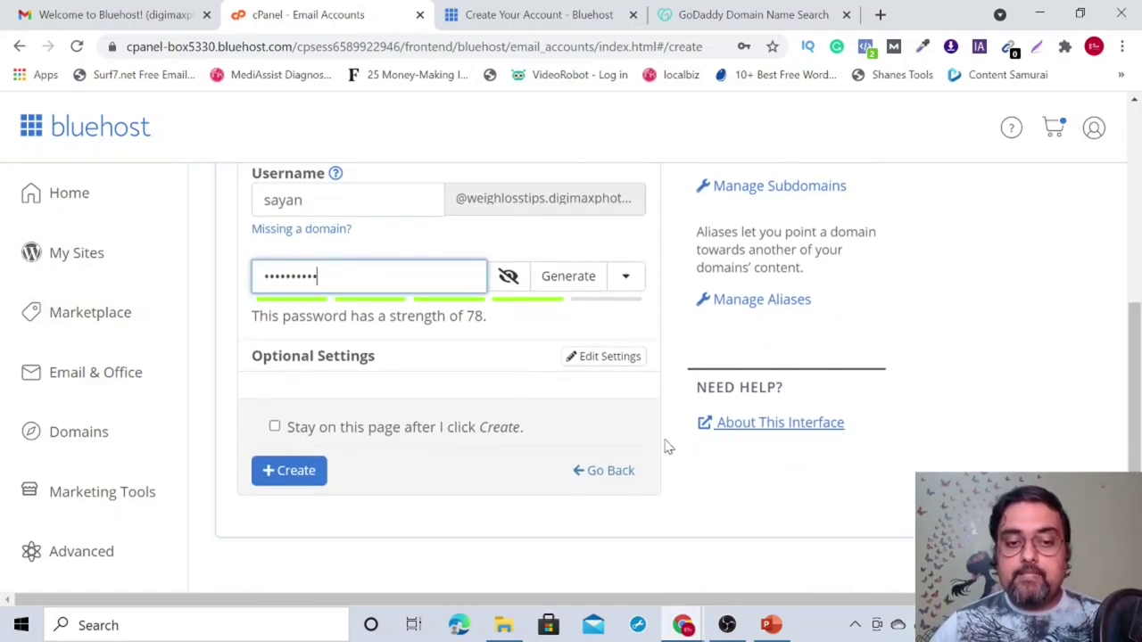
{"action": "left_click", "coordinate": [310, 473]}
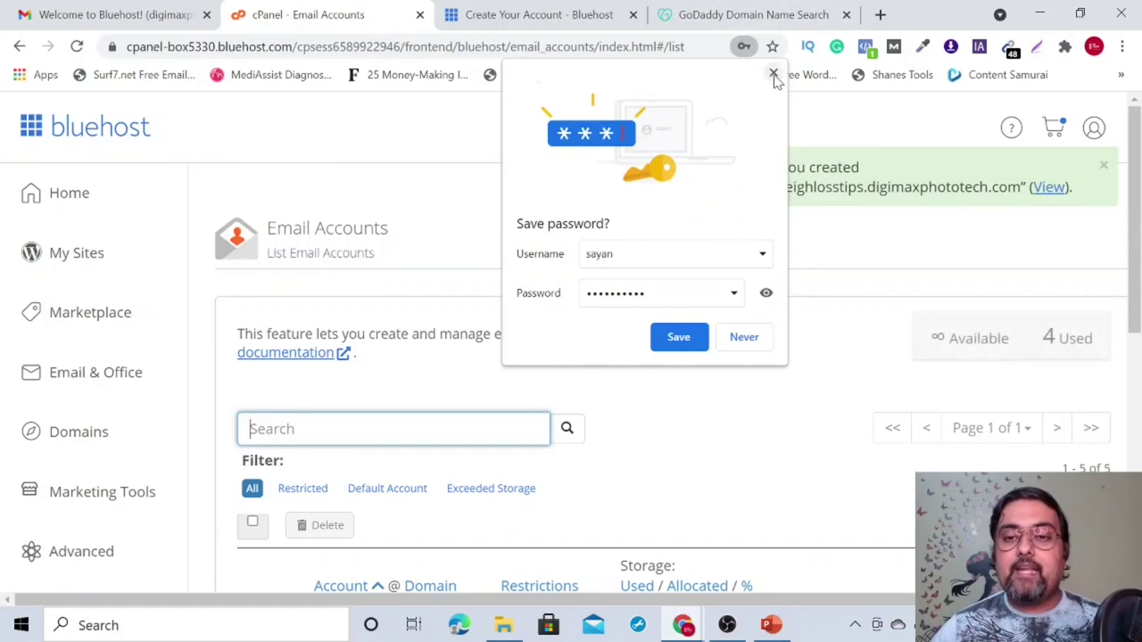
Step: Dismiss the save-password prompt, check the unlimited Available counter and account list, then return to My Sites
{"action": "left_click", "coordinate": [772, 73]}
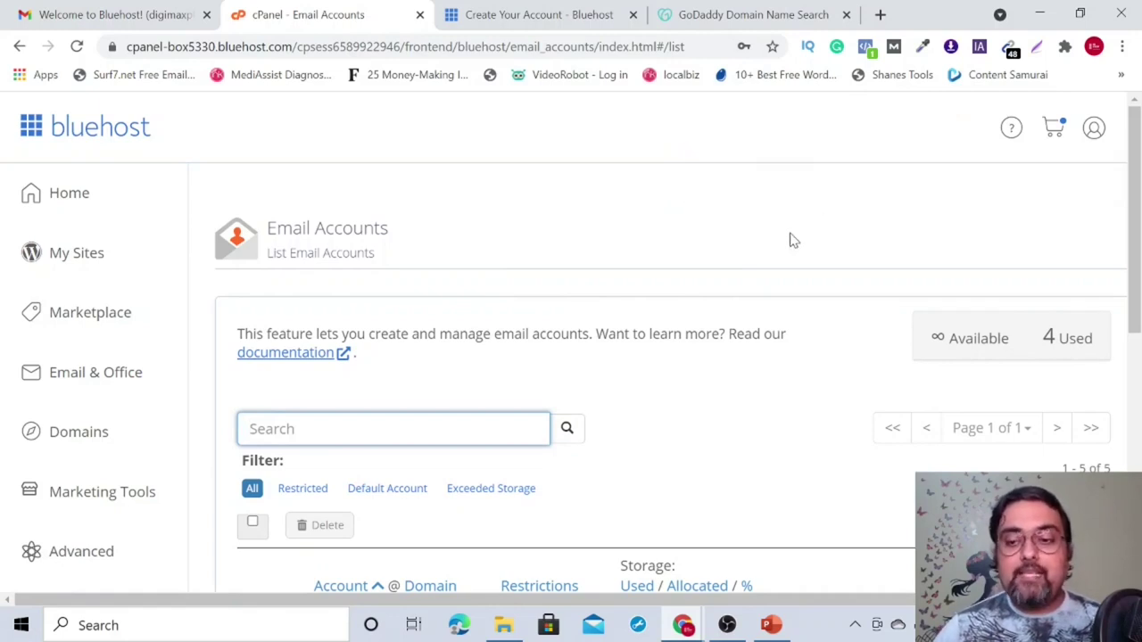
{"action": "double_click", "coordinate": [972, 338]}
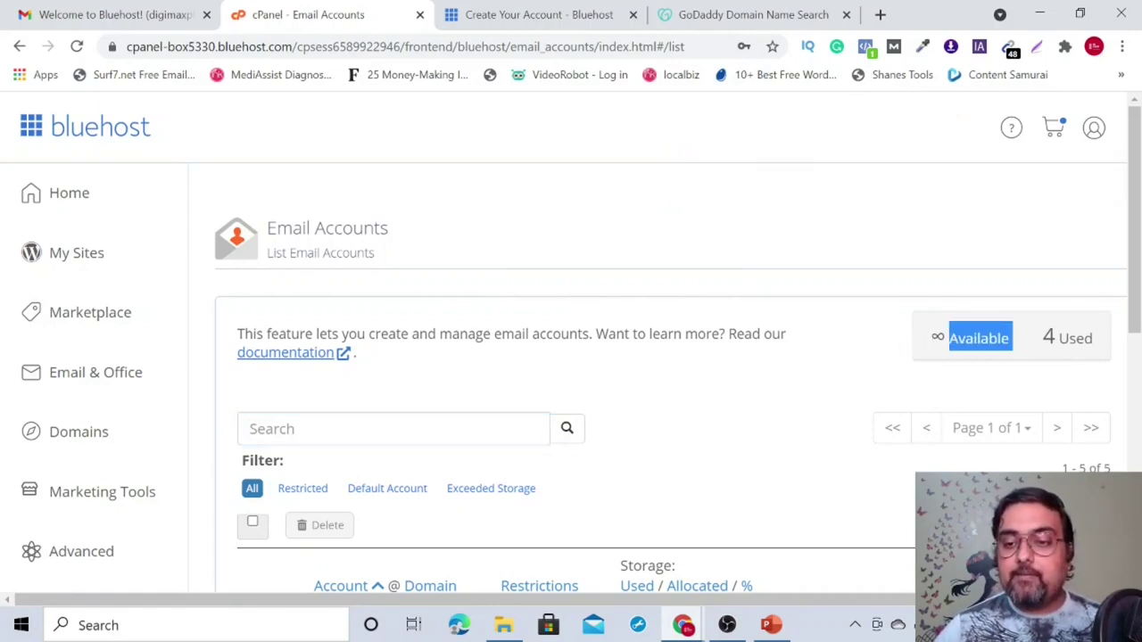
{"action": "left_click_drag", "start_coordinate": [972, 338], "coordinate": [931, 338]}
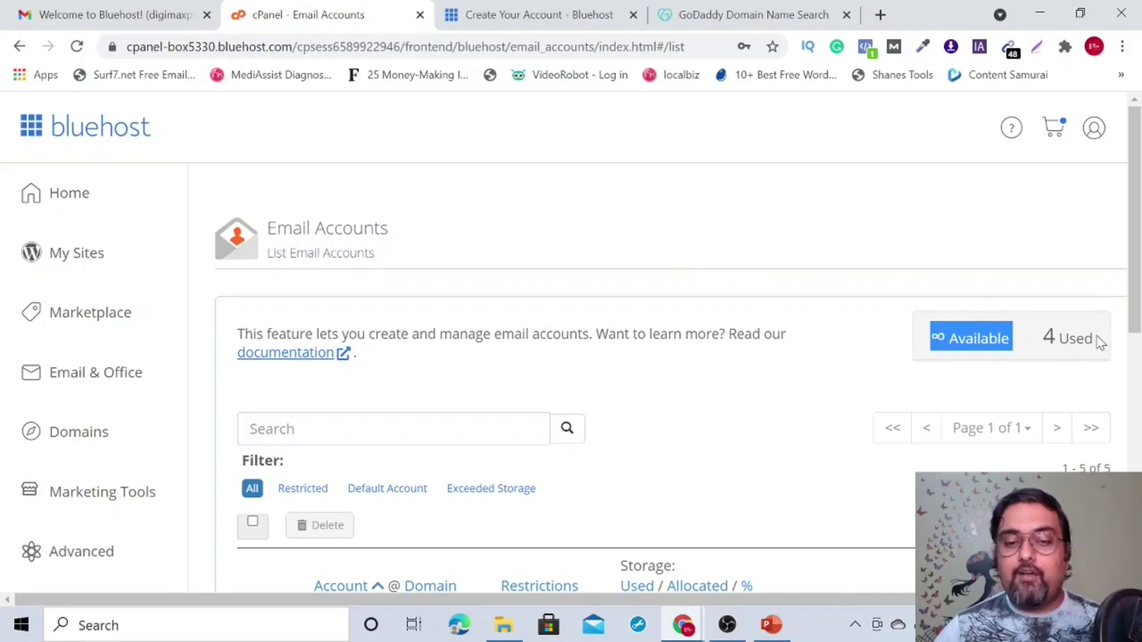
{"action": "left_click_drag", "start_coordinate": [1137, 272], "coordinate": [1137, 449]}
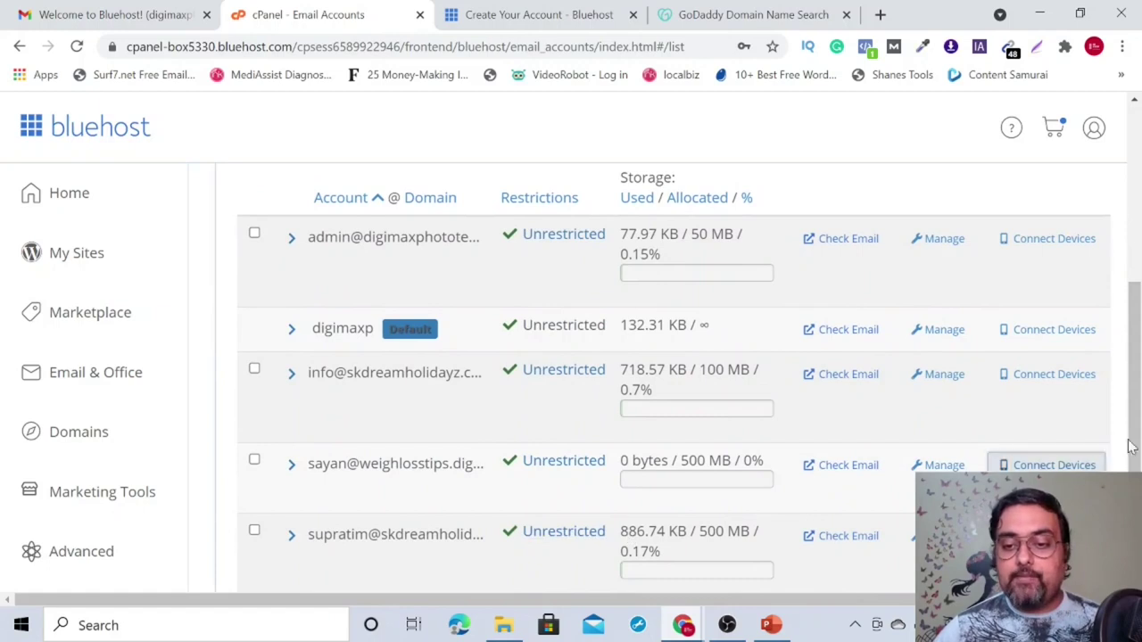
{"action": "scroll", "coordinate": [1131, 446], "scroll_direction": "down", "scroll_amount": 1}
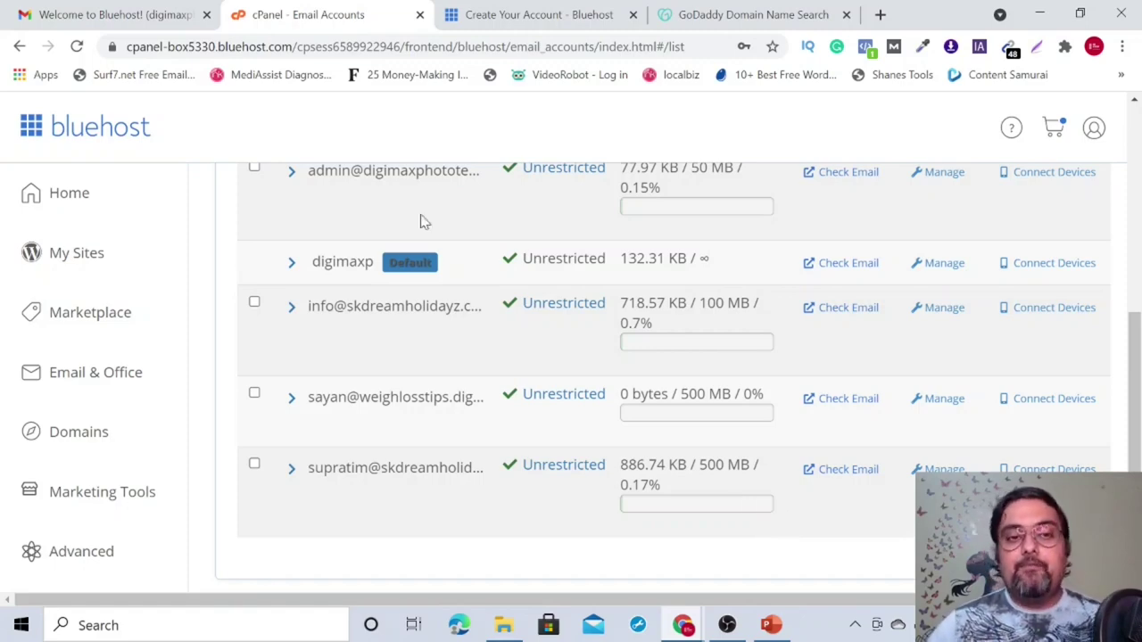
{"action": "left_click_drag", "start_coordinate": [1134, 393], "coordinate": [1135, 178]}
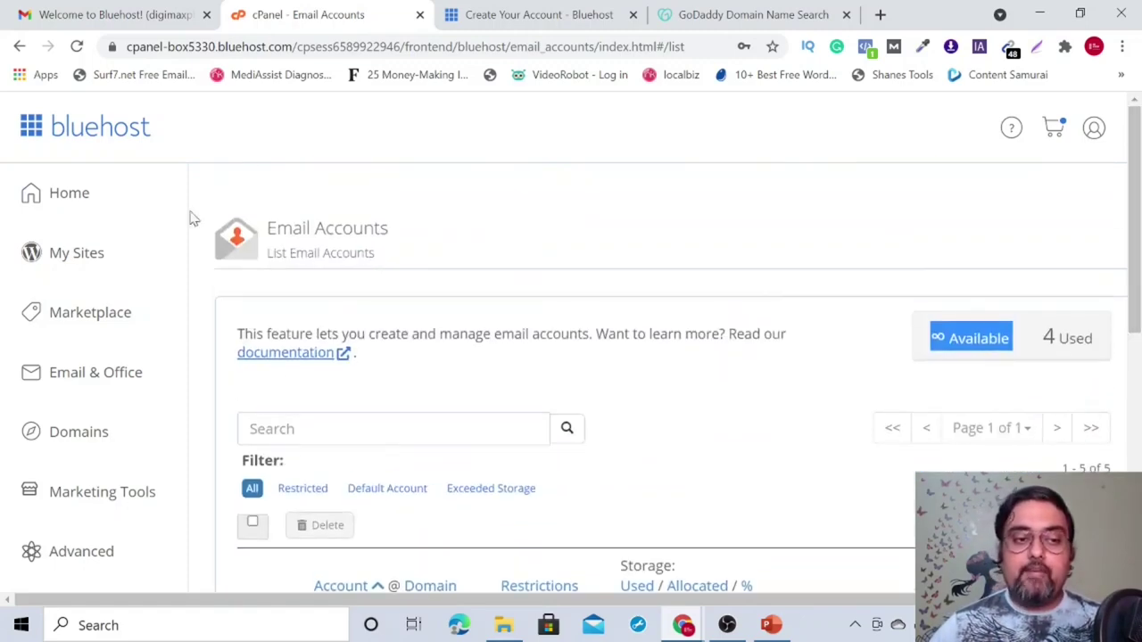
{"action": "left_click", "coordinate": [96, 259]}
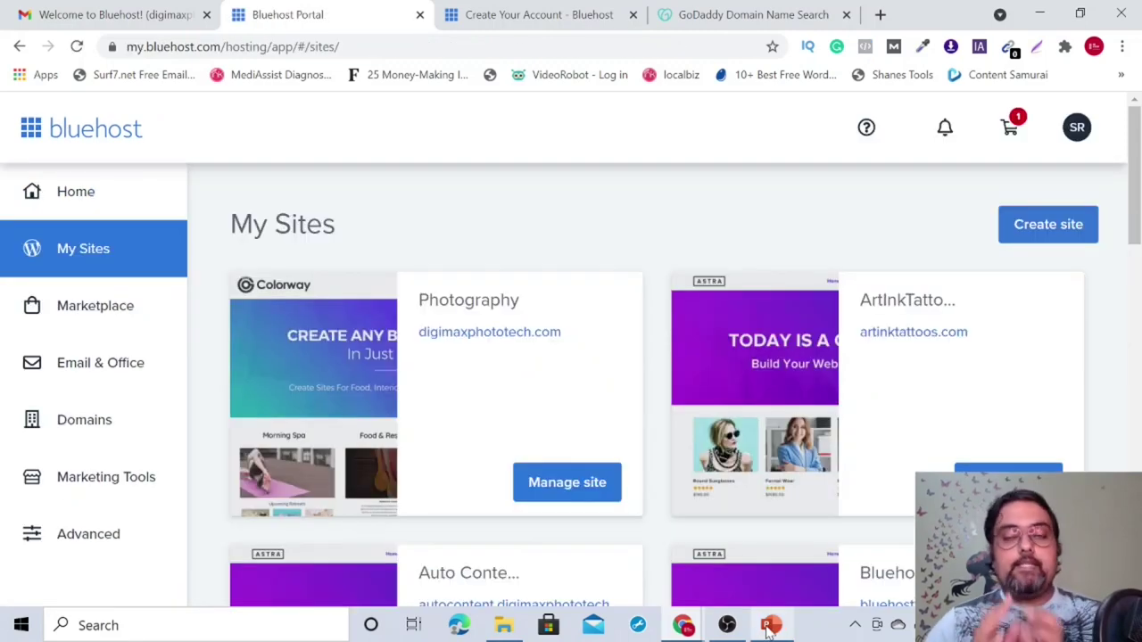
Step: Open Manage site on the Weightloss card further down My Sites
{"action": "left_click_drag", "start_coordinate": [1135, 206], "coordinate": [1135, 462]}
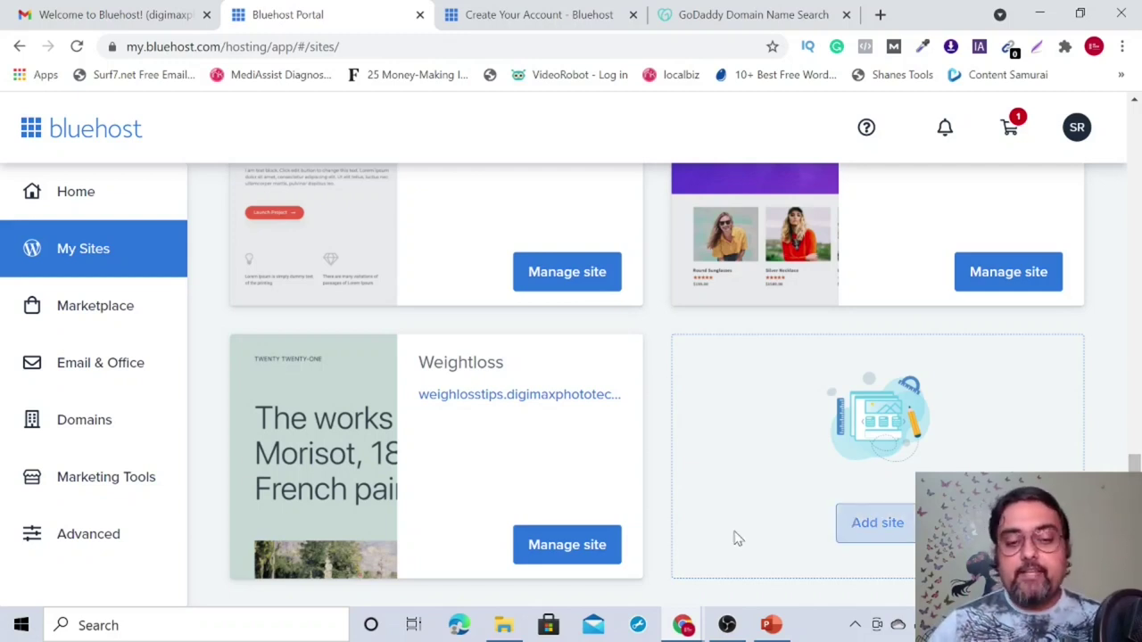
{"action": "left_click", "coordinate": [563, 544]}
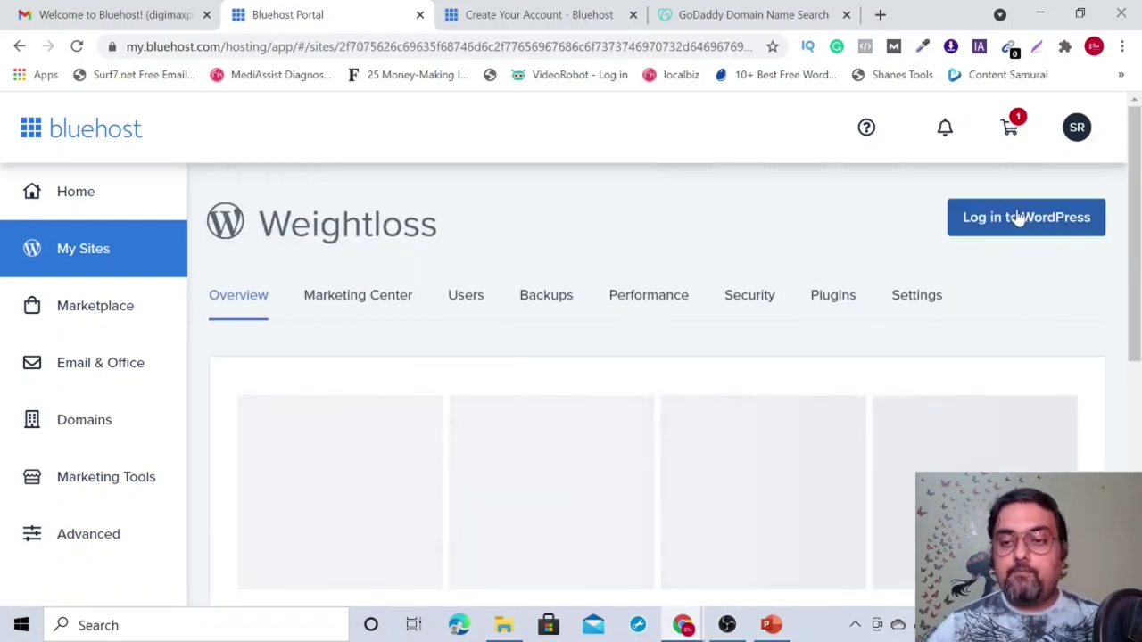
Step: Log in to the Weightloss WordPress admin and look over the Bluehost home page
{"action": "left_click", "coordinate": [1018, 223]}
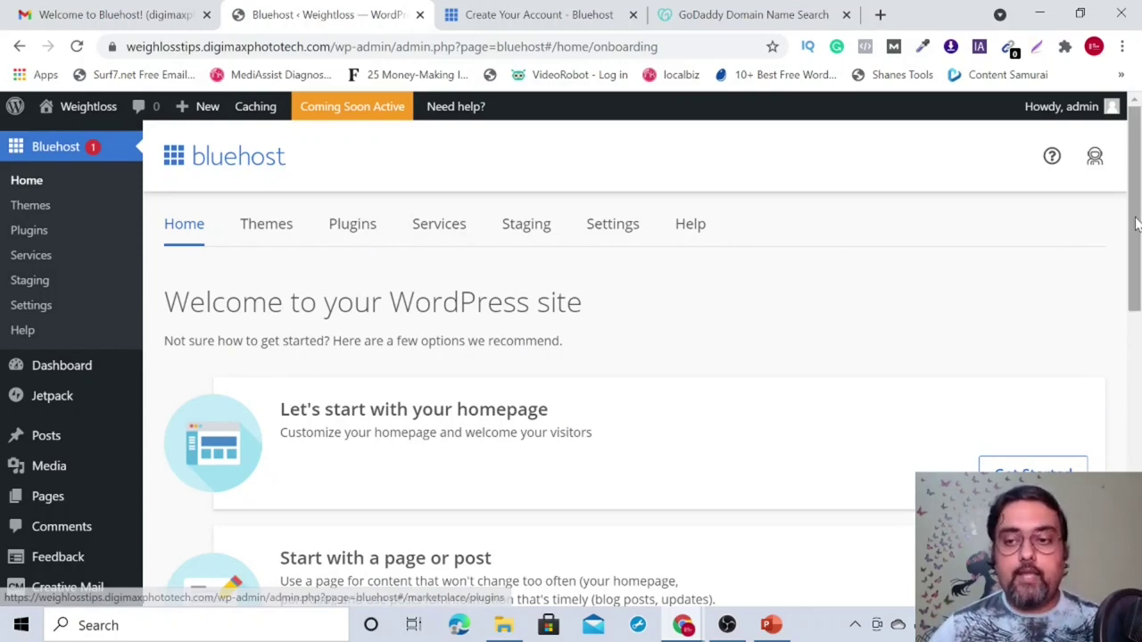
{"action": "left_click_drag", "start_coordinate": [1138, 226], "coordinate": [1140, 344]}
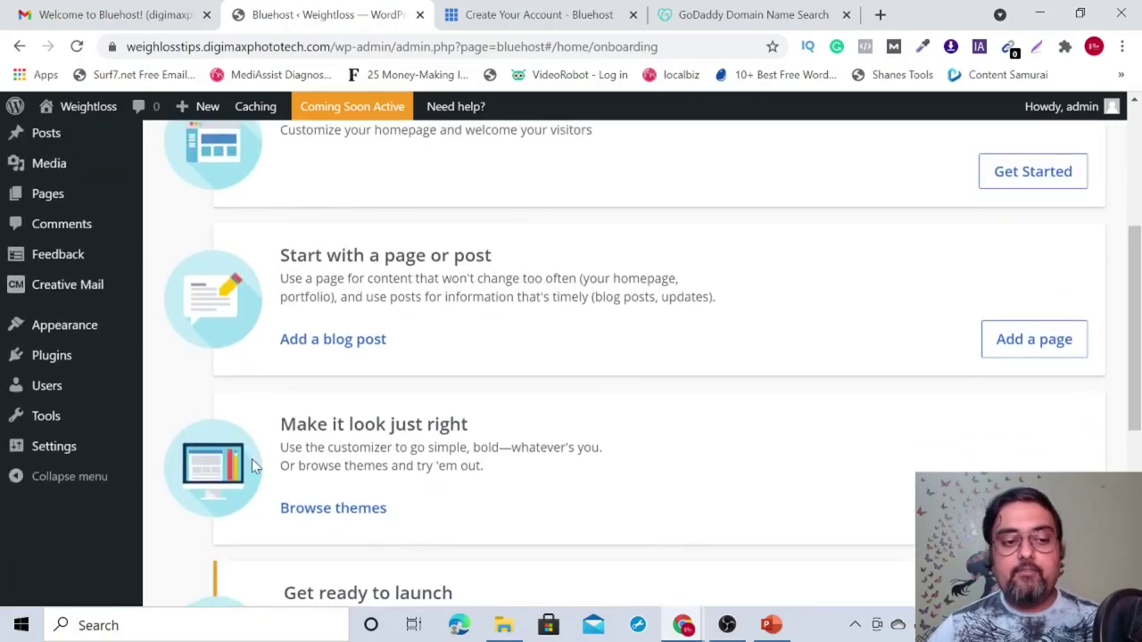
Step: Open Settings > General and review the site title, tagline and administration email
{"action": "mouse_move", "coordinate": [54, 454]}
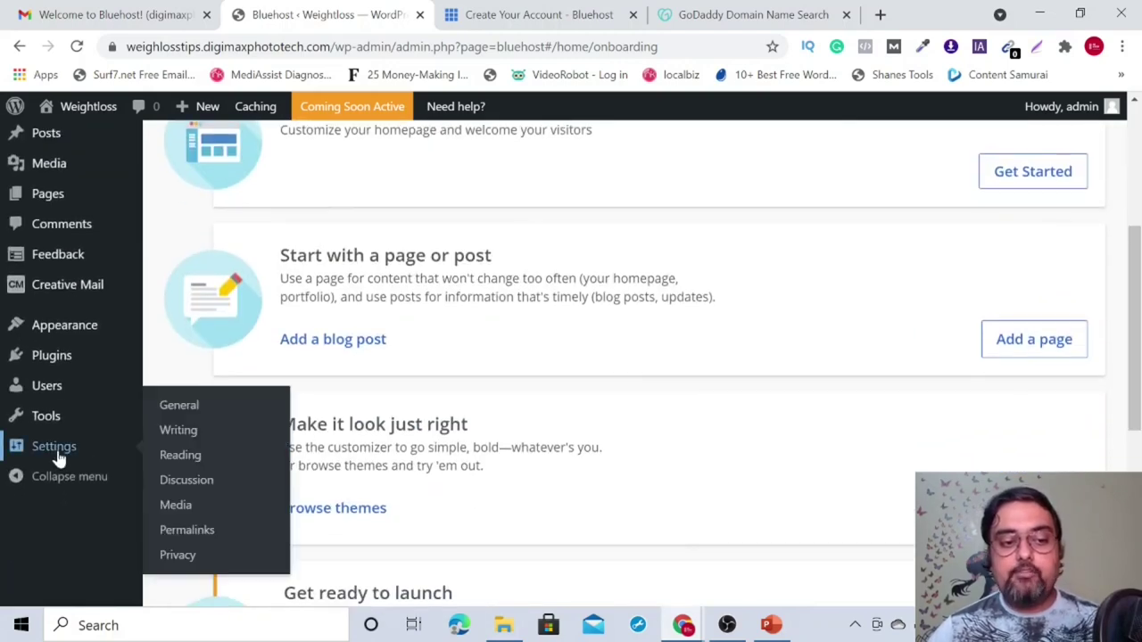
{"action": "left_click", "coordinate": [181, 409]}
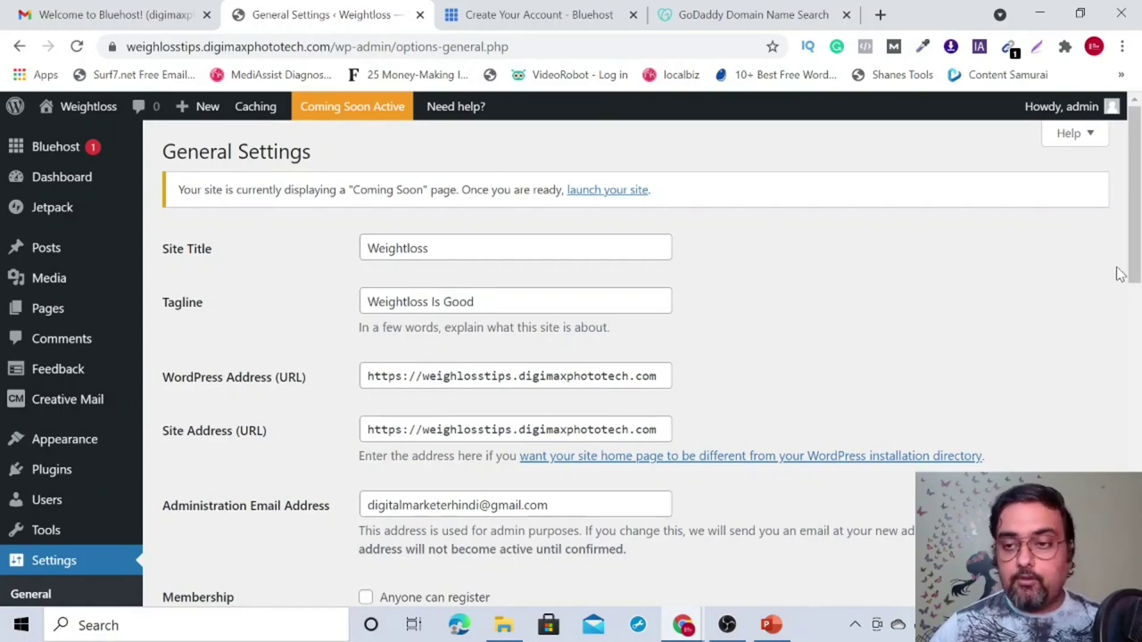
{"action": "left_click_drag", "start_coordinate": [1137, 249], "coordinate": [1136, 258]}
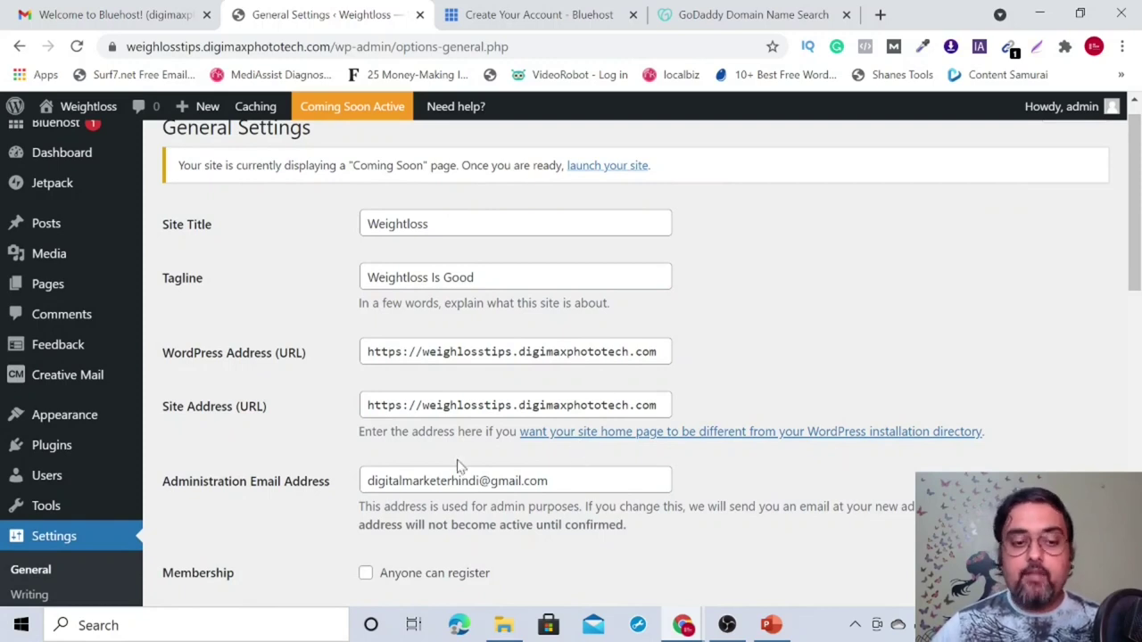
{"action": "left_click_drag", "start_coordinate": [368, 481], "coordinate": [548, 481]}
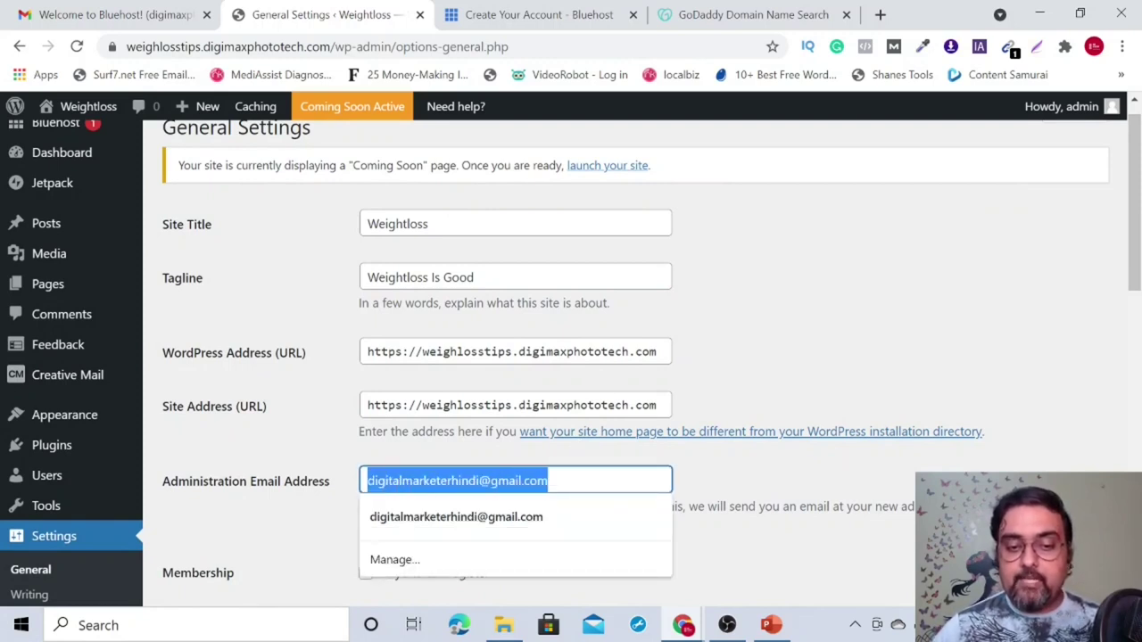
{"action": "left_click_drag", "start_coordinate": [1135, 268], "coordinate": [1138, 384]}
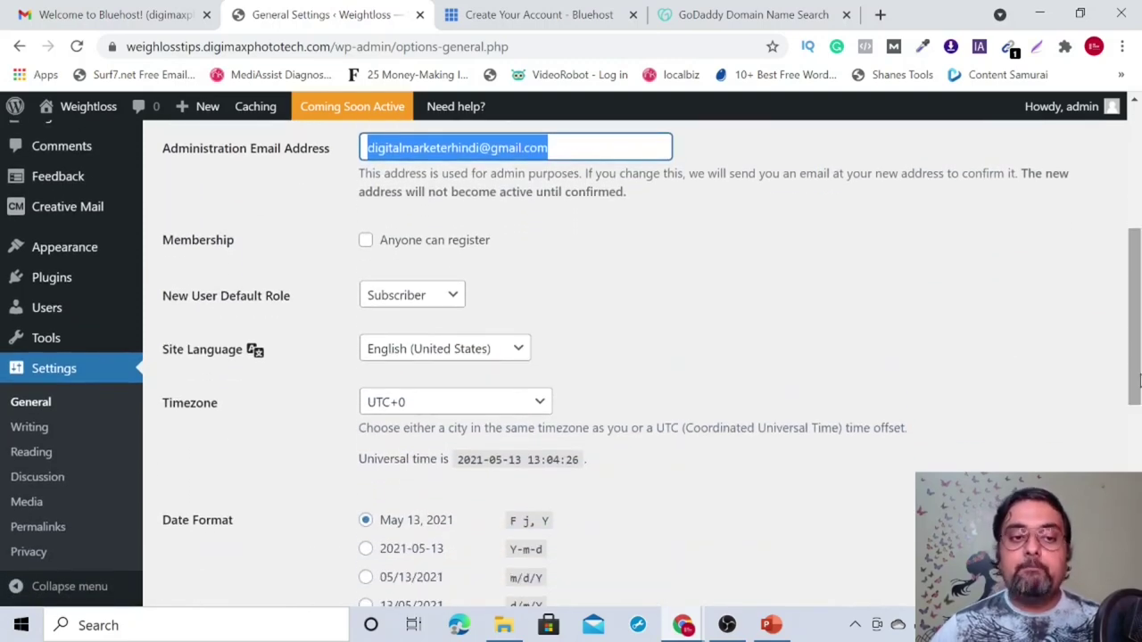
Step: Leave Membership registration off and keep New User Default Role as Subscriber
{"action": "left_click", "coordinate": [366, 241]}
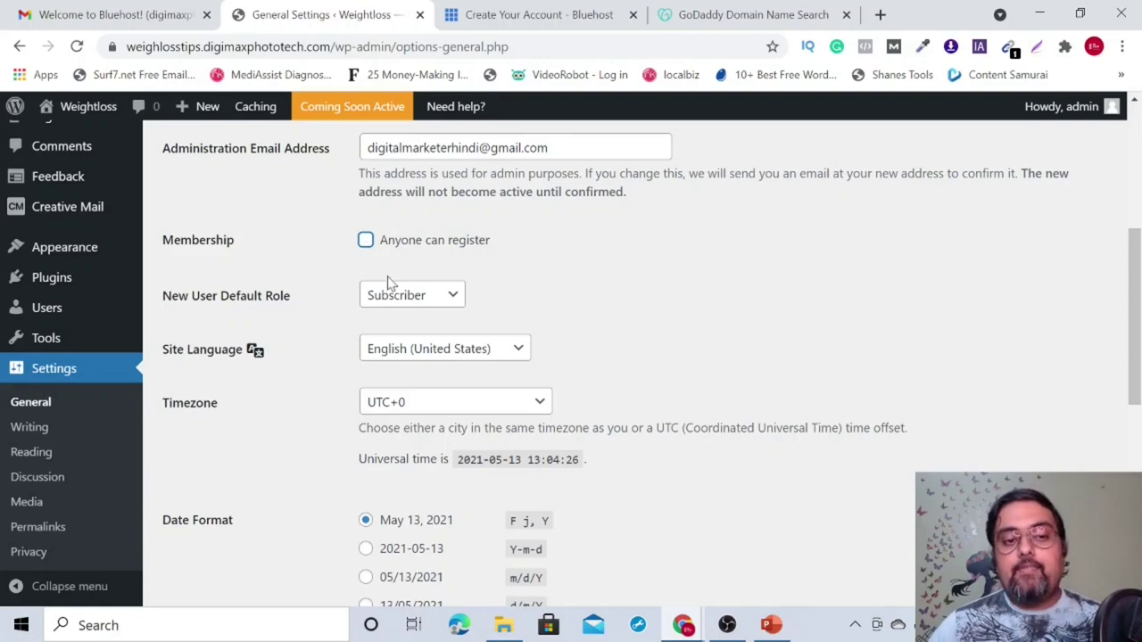
{"action": "left_click", "coordinate": [455, 298]}
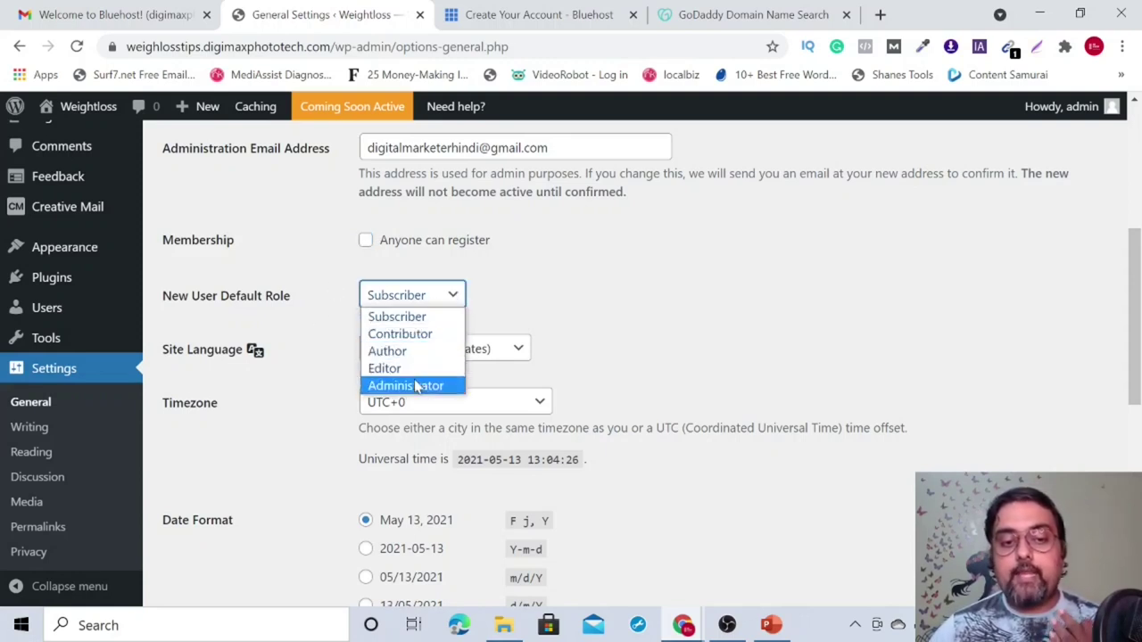
{"action": "left_click", "coordinate": [585, 328]}
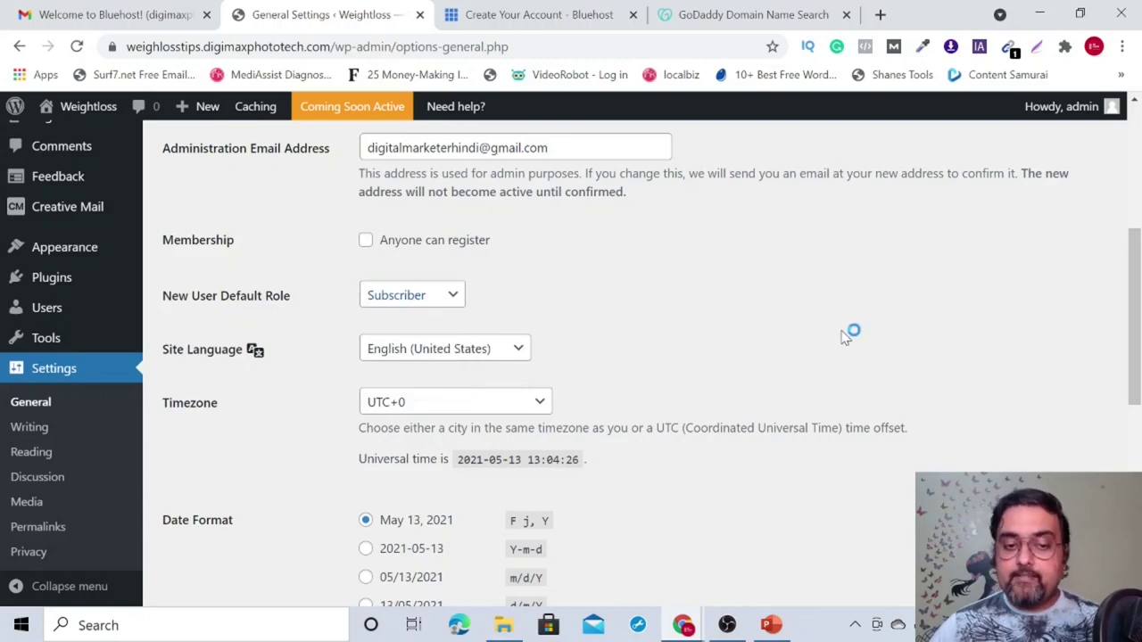
{"action": "left_click_drag", "start_coordinate": [1137, 326], "coordinate": [1138, 470]}
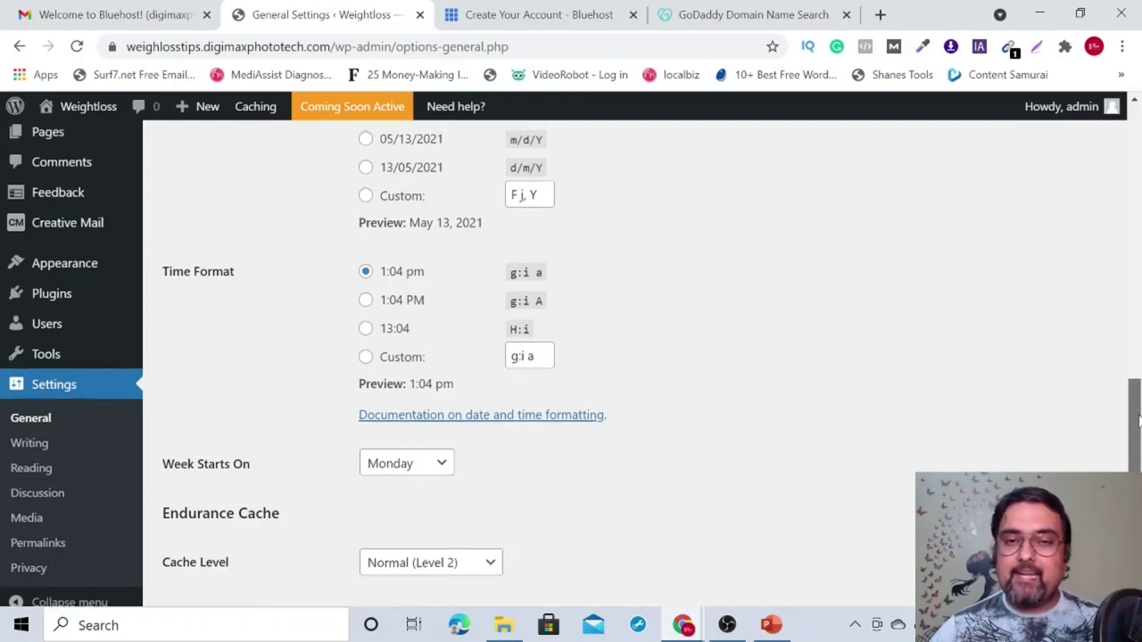
{"action": "left_click_drag", "start_coordinate": [1139, 431], "coordinate": [1140, 182]}
{"action": "scroll", "coordinate": [58, 410], "scroll_direction": "down", "scroll_amount": 3}
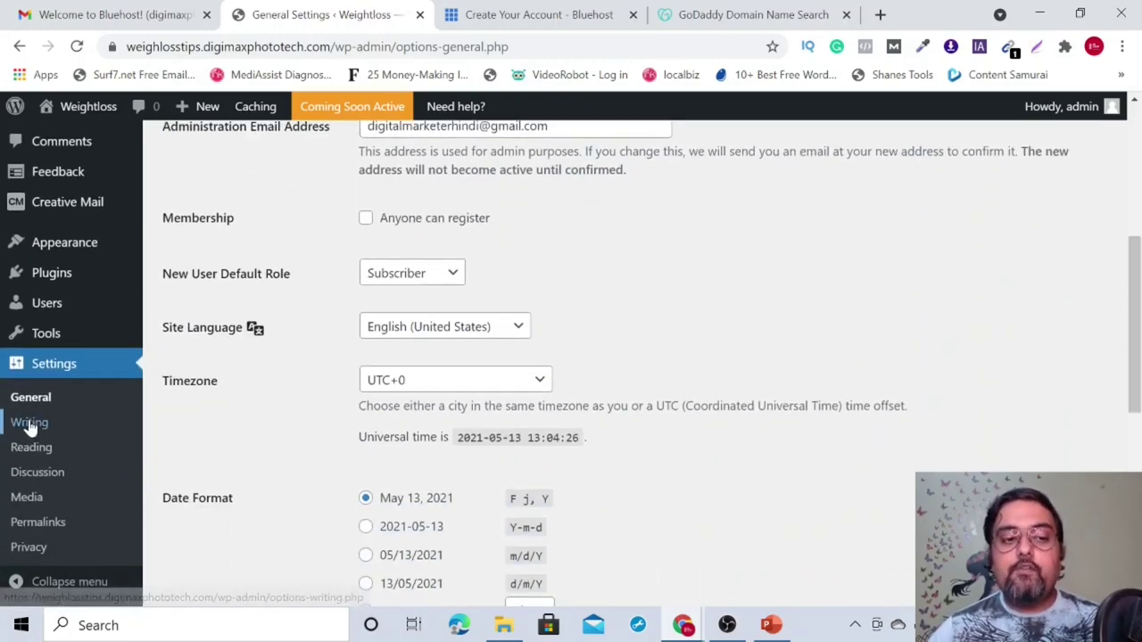
{"action": "left_click", "coordinate": [29, 425]}
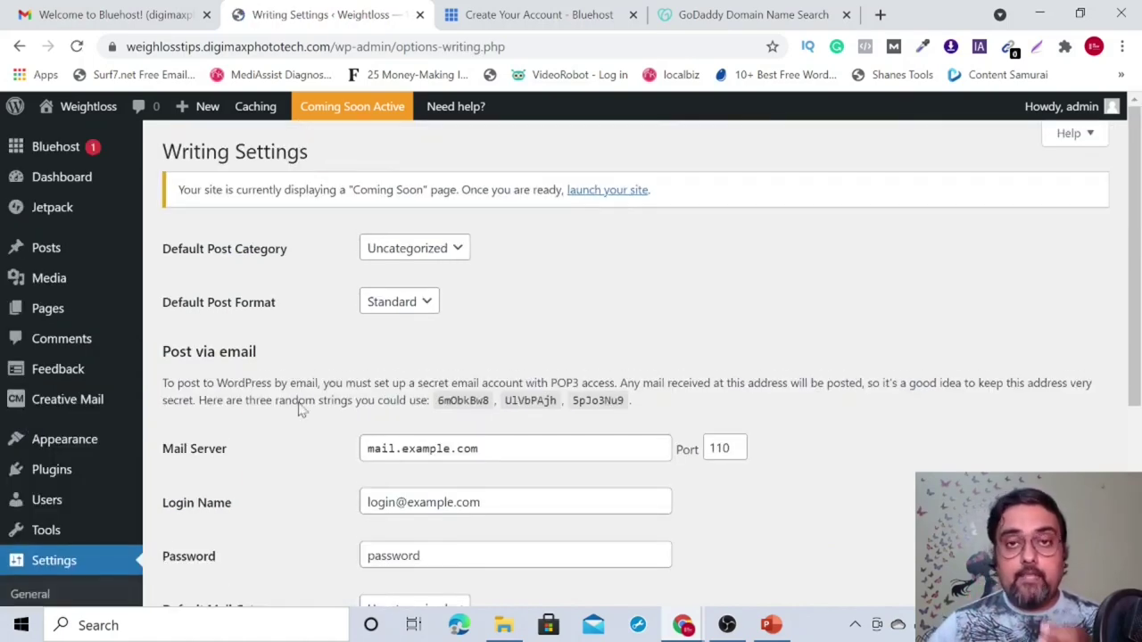
{"action": "left_click_drag", "start_coordinate": [1140, 178], "coordinate": [1138, 194]}
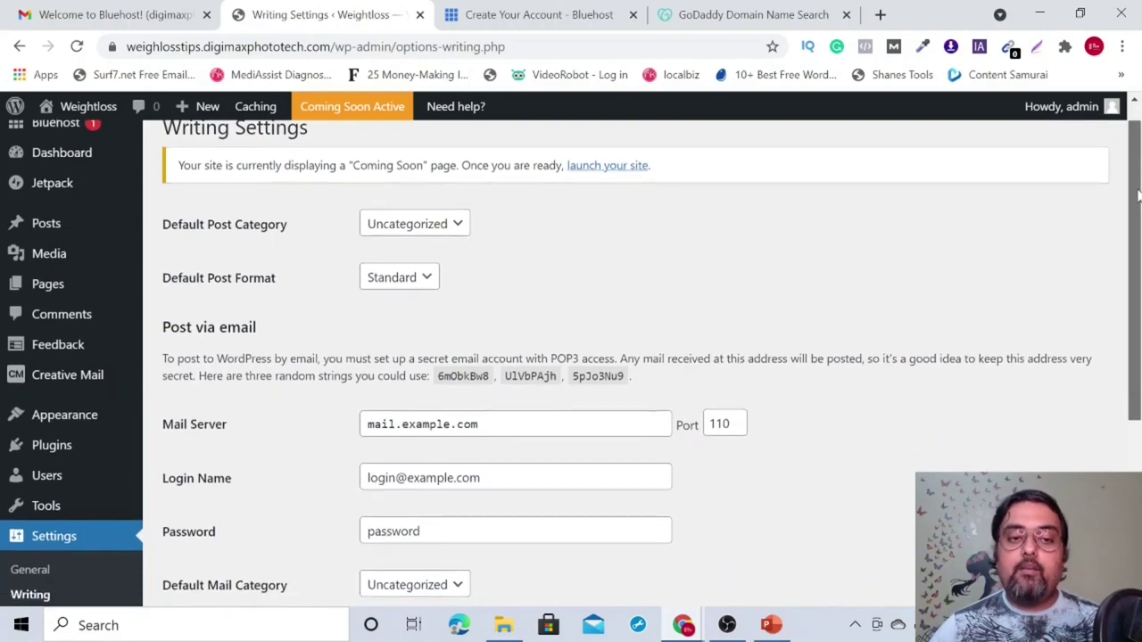
{"action": "left_click", "coordinate": [459, 225]}
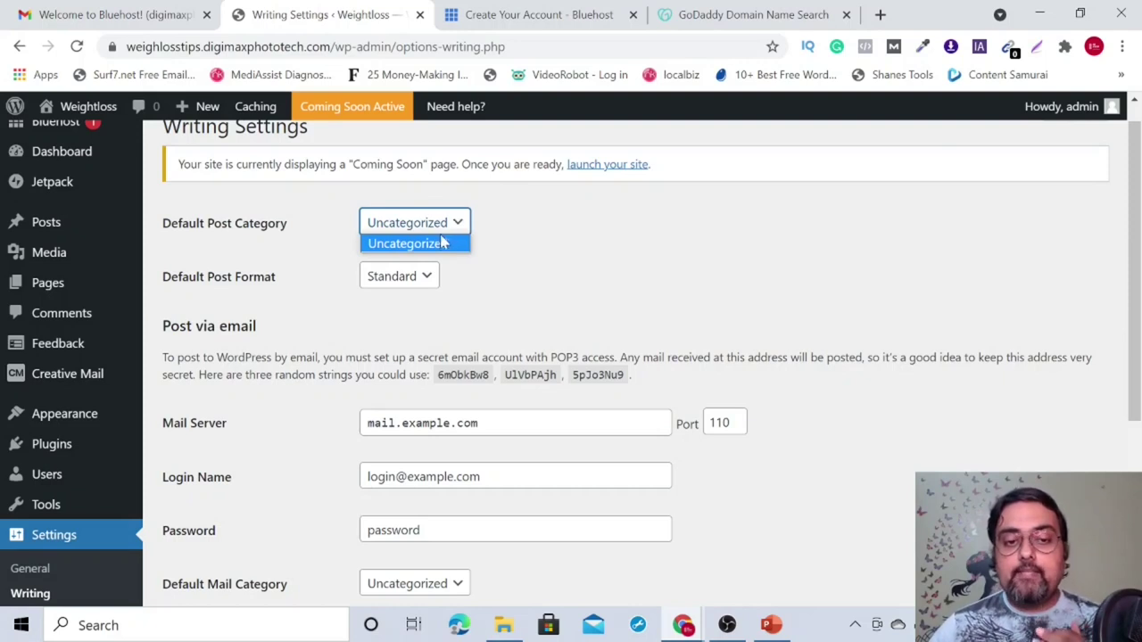
{"action": "left_click", "coordinate": [475, 278]}
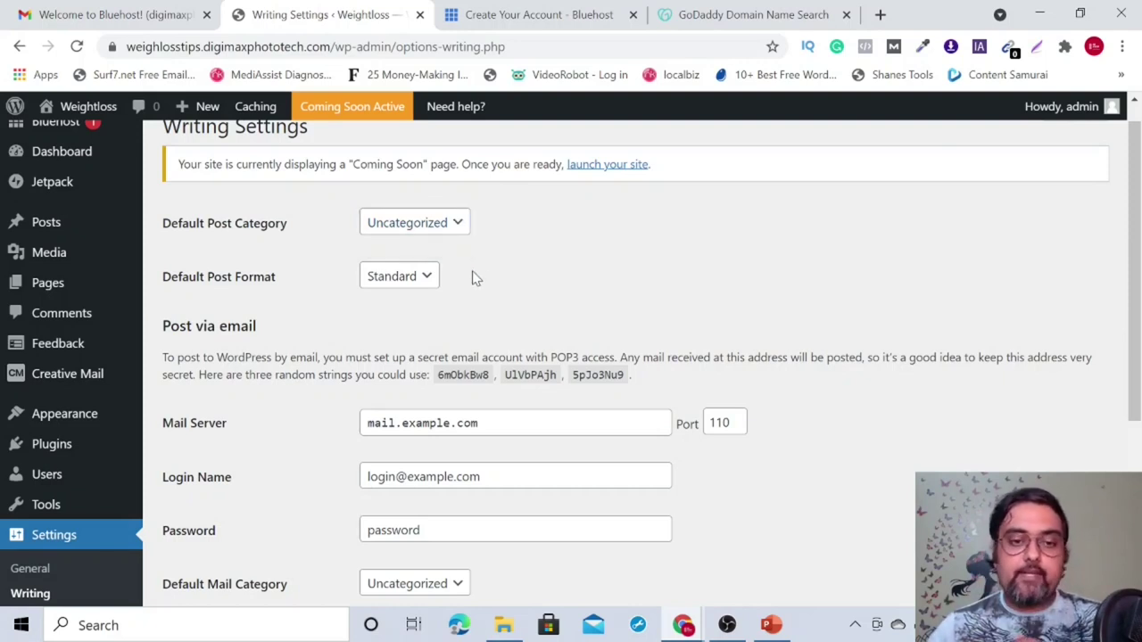
{"action": "left_click", "coordinate": [427, 277]}
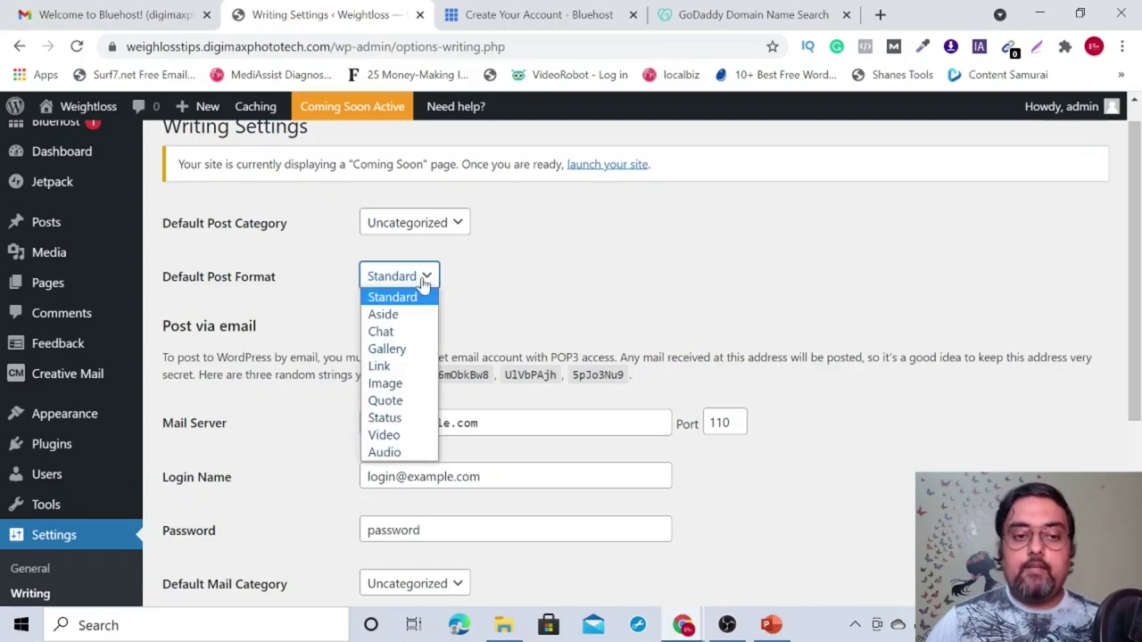
{"action": "left_click", "coordinate": [515, 261]}
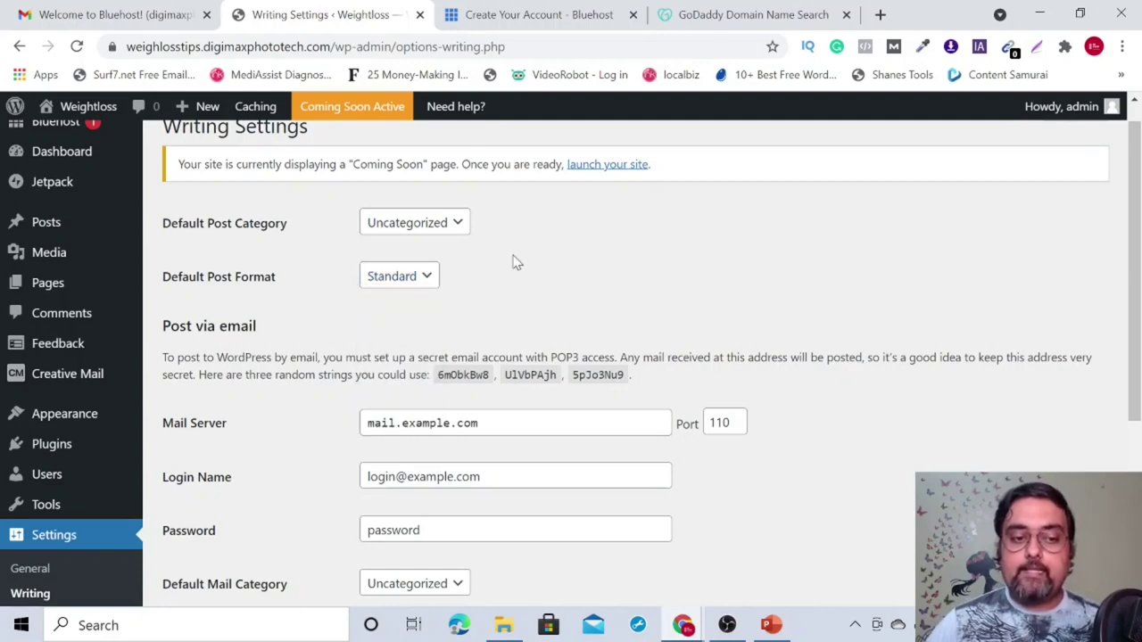
{"action": "left_click_drag", "start_coordinate": [1129, 218], "coordinate": [1139, 337]}
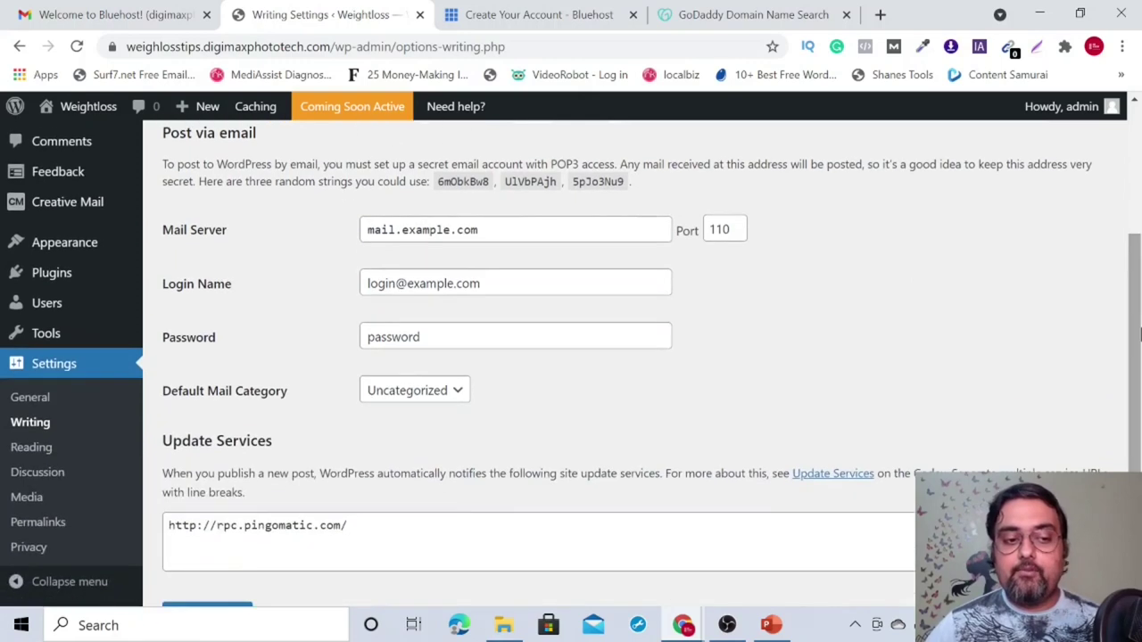
Step: Keep the Reading homepage on Your latest posts and leave search engine indexing allowed
{"action": "left_click", "coordinate": [32, 448]}
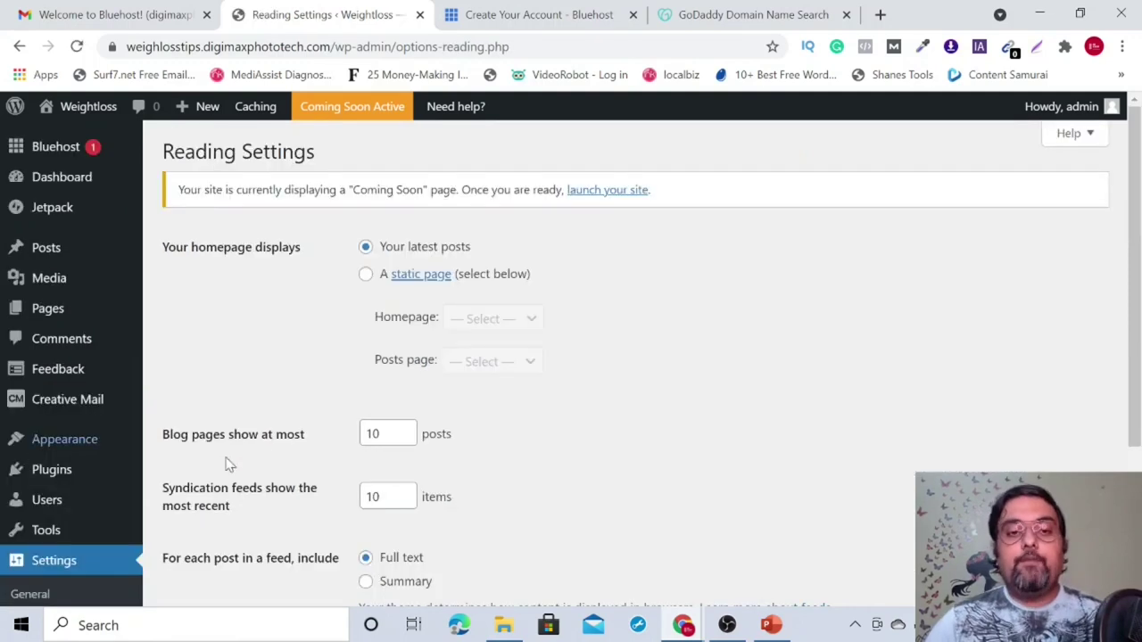
{"action": "left_click", "coordinate": [367, 276]}
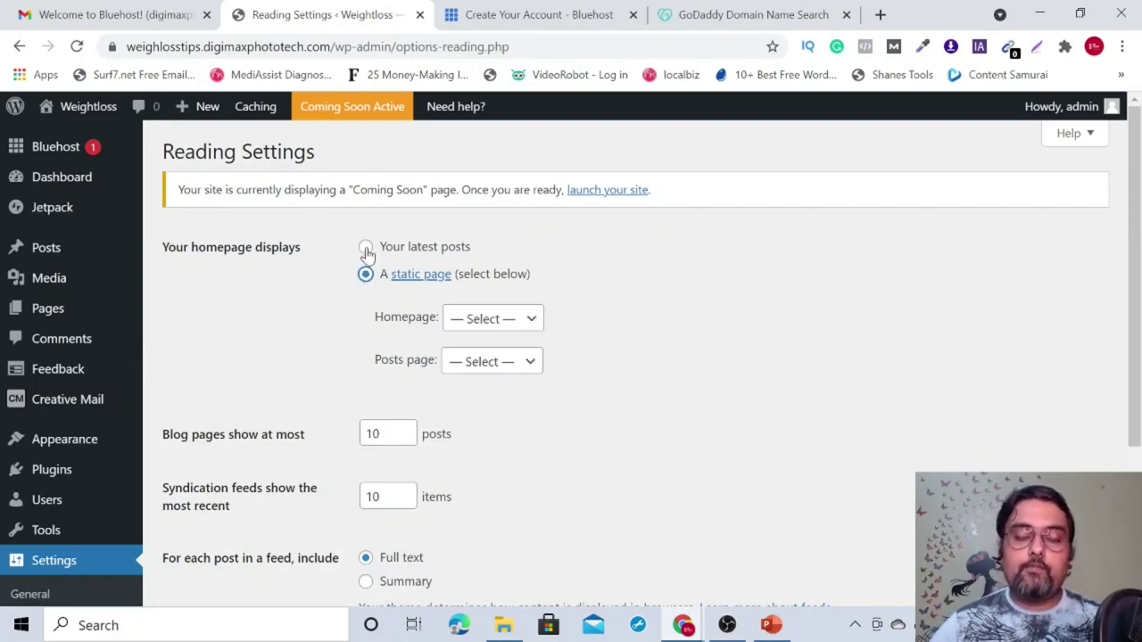
{"action": "left_click", "coordinate": [367, 250]}
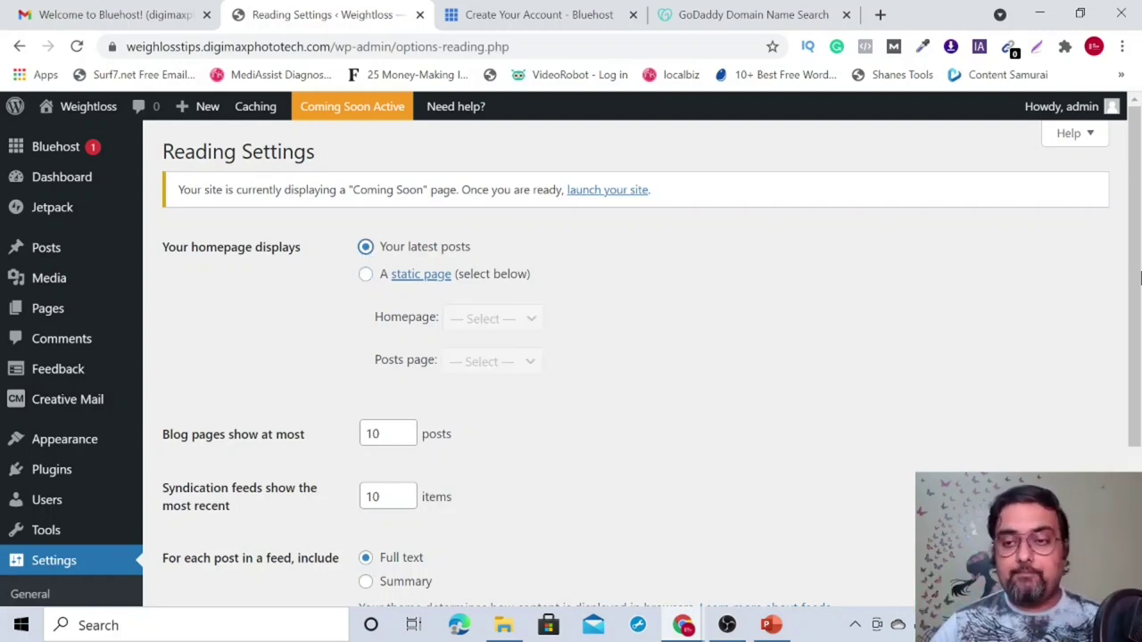
{"action": "left_click_drag", "start_coordinate": [1138, 264], "coordinate": [1139, 400]}
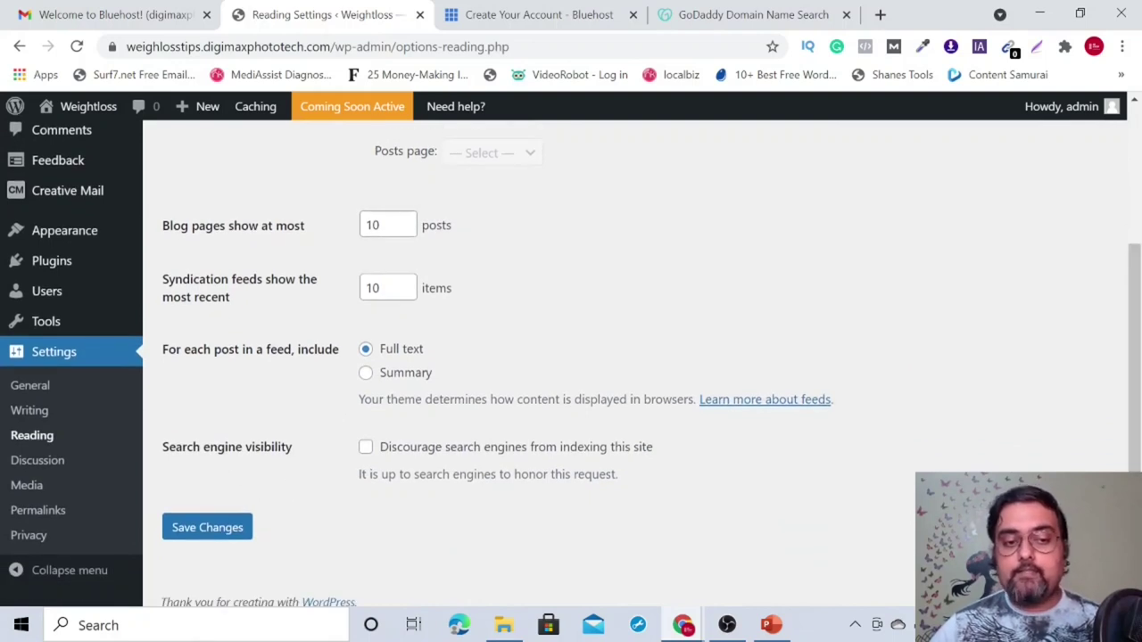
{"action": "left_click_drag", "start_coordinate": [161, 447], "coordinate": [309, 452]}
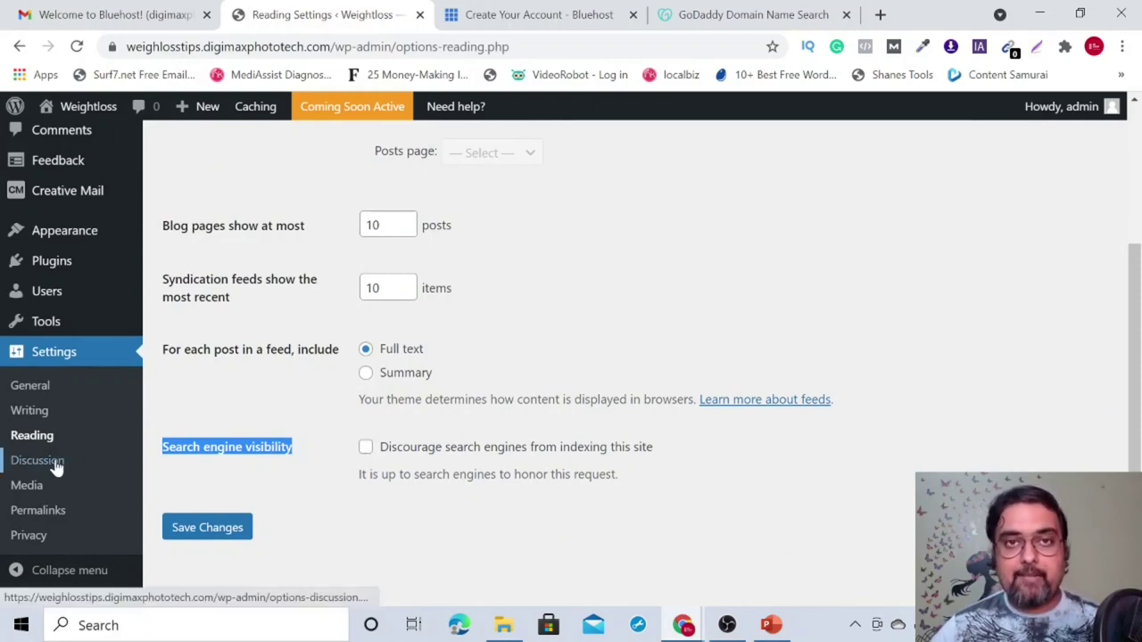
Step: Choose the Post name permalink structure and save the Permalinks settings
{"action": "left_click", "coordinate": [25, 520]}
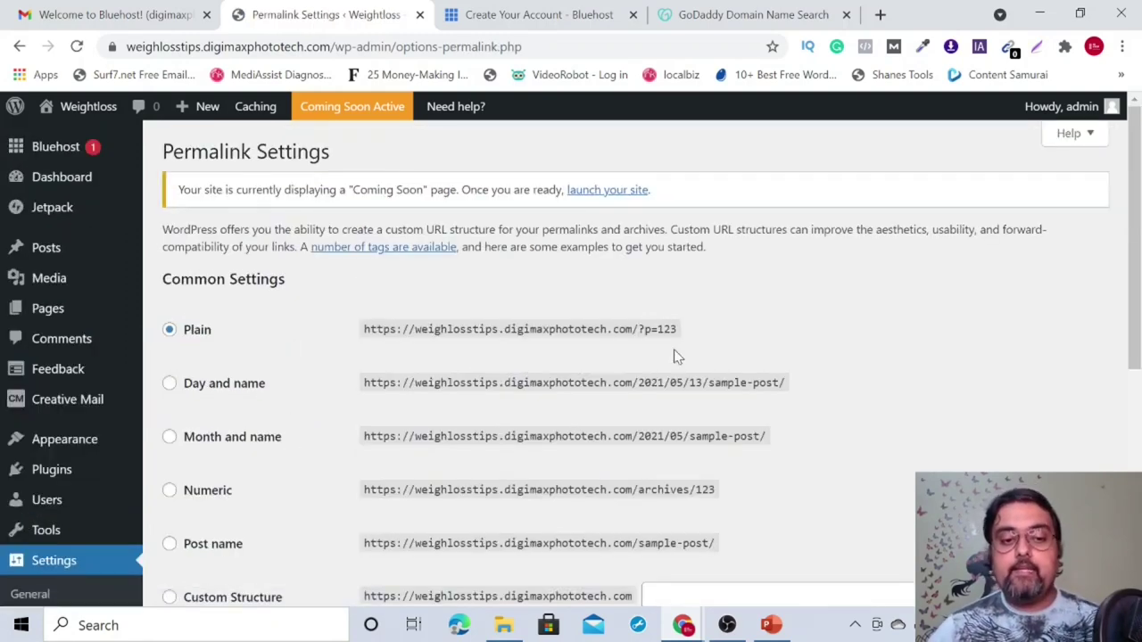
{"action": "left_click_drag", "start_coordinate": [1132, 275], "coordinate": [1138, 362]}
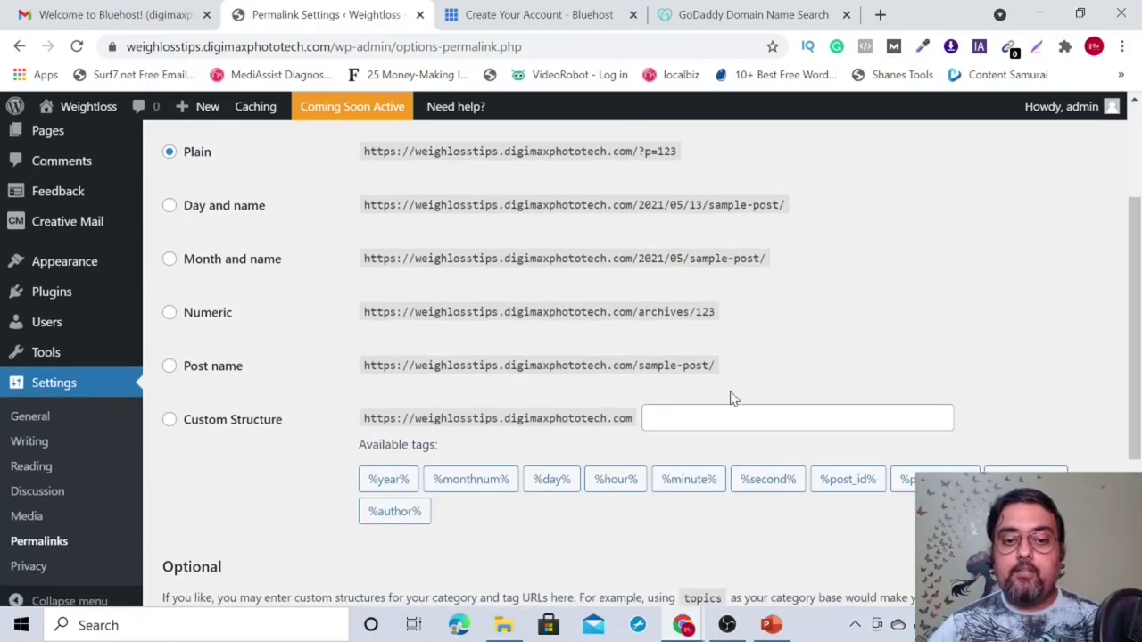
{"action": "left_click", "coordinate": [170, 366]}
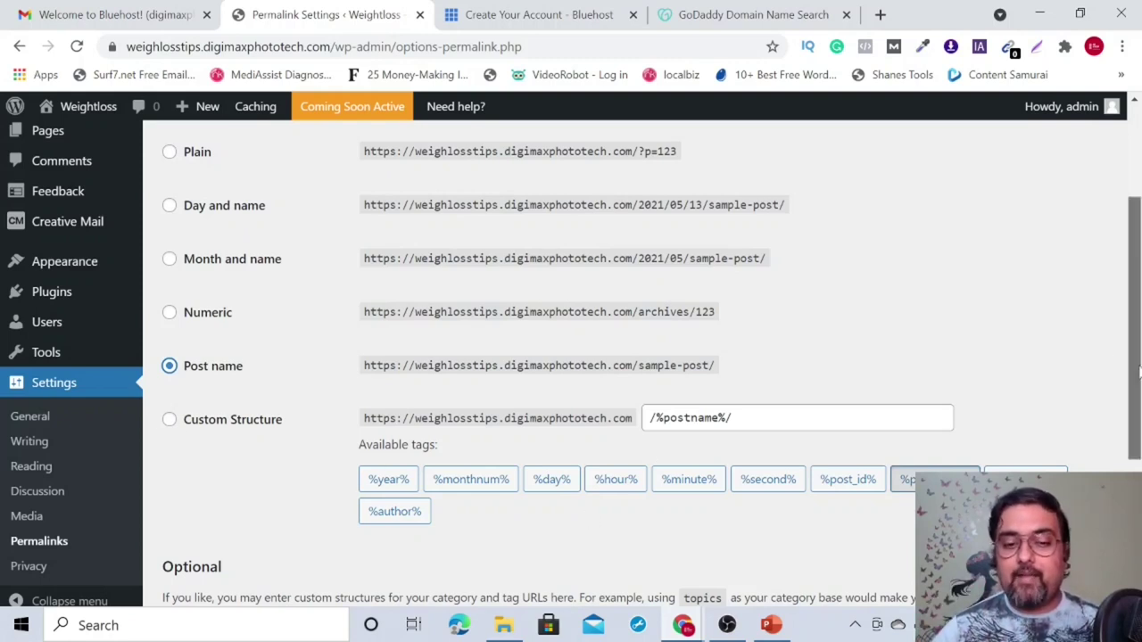
{"action": "left_click_drag", "start_coordinate": [1135, 368], "coordinate": [1138, 483]}
{"action": "left_click", "coordinate": [207, 557]}
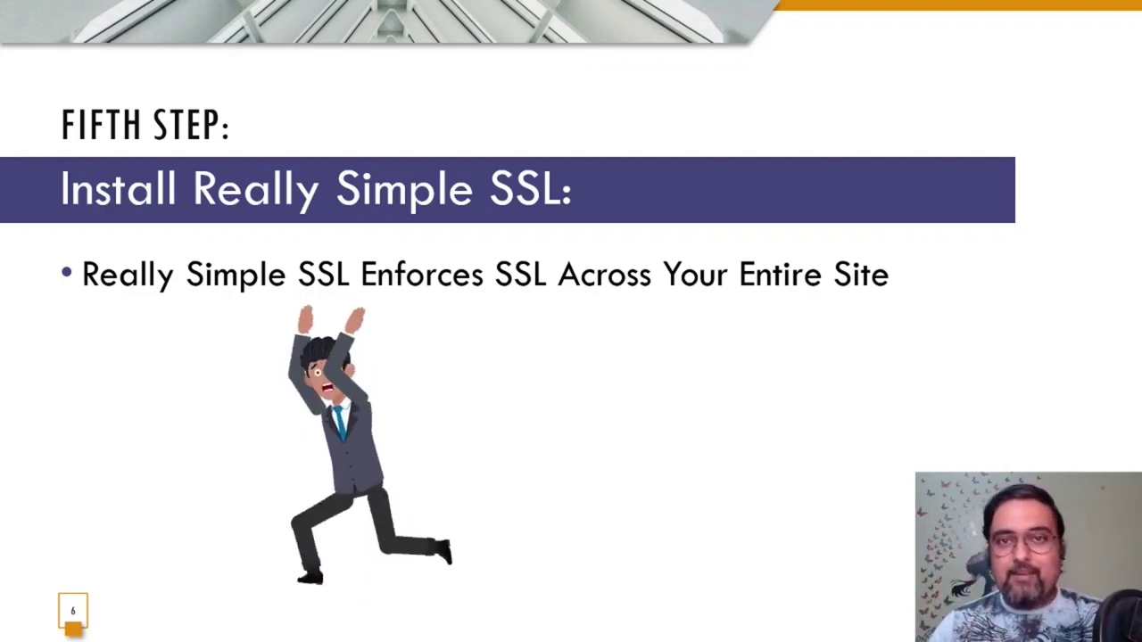
Step: Advance past the 'Fifth Step: Install Really Simple SSL' slide
{"action": "key", "text": "Right"}
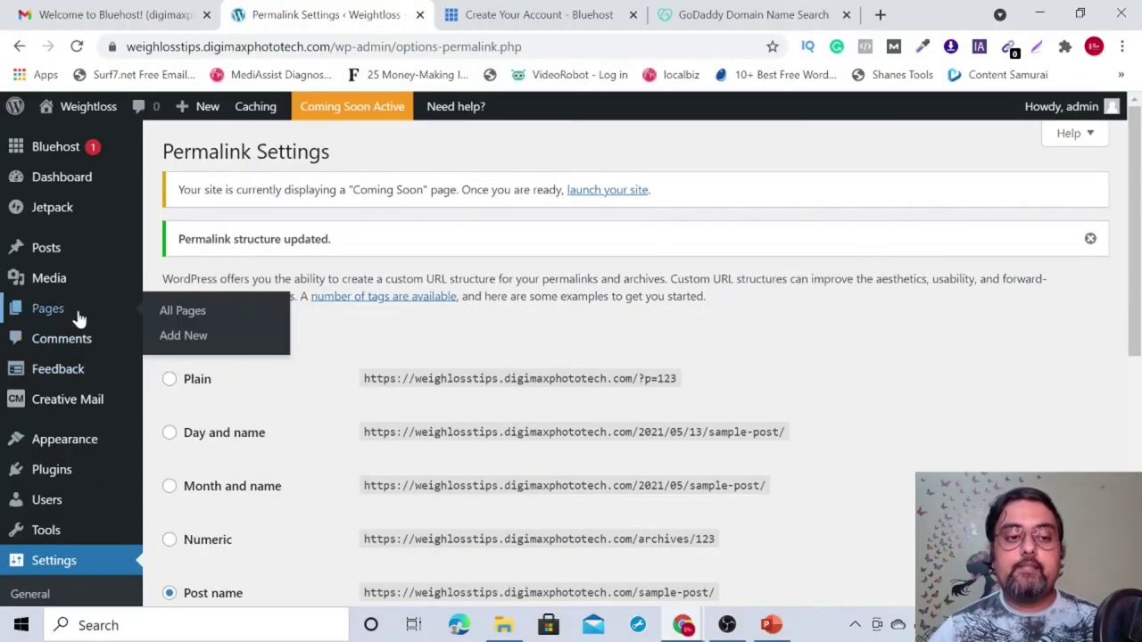
Step: Search Add New plugins for 'ssl', then install and activate Really Simple SSL
{"action": "mouse_move", "coordinate": [44, 479]}
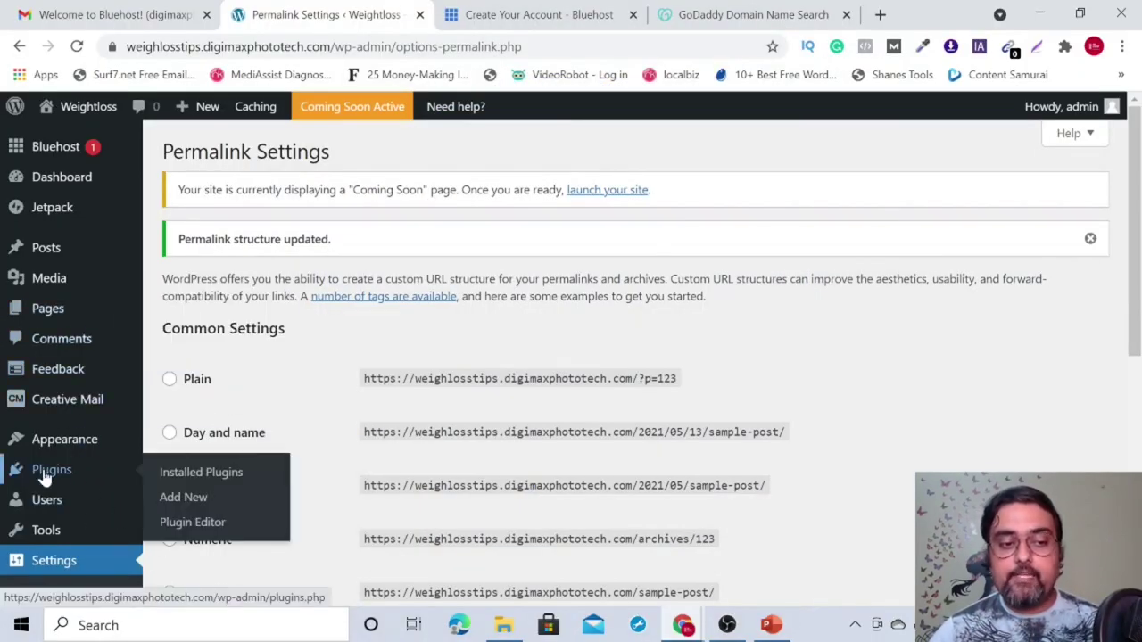
{"action": "left_click", "coordinate": [183, 498]}
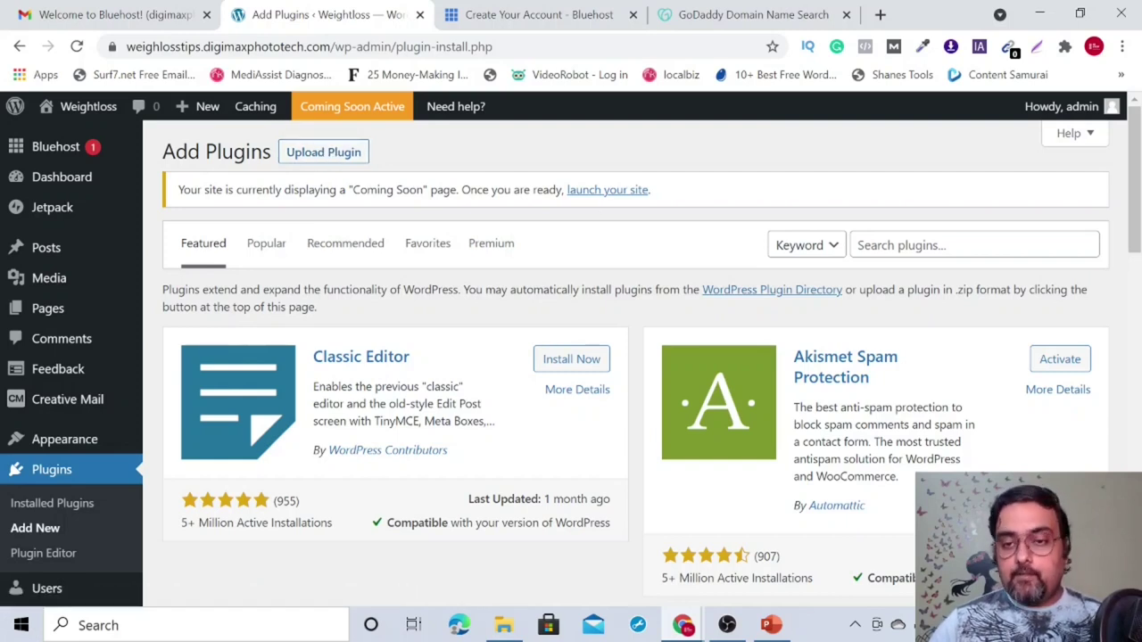
{"action": "left_click", "coordinate": [893, 244]}
{"action": "type", "text": "really"}
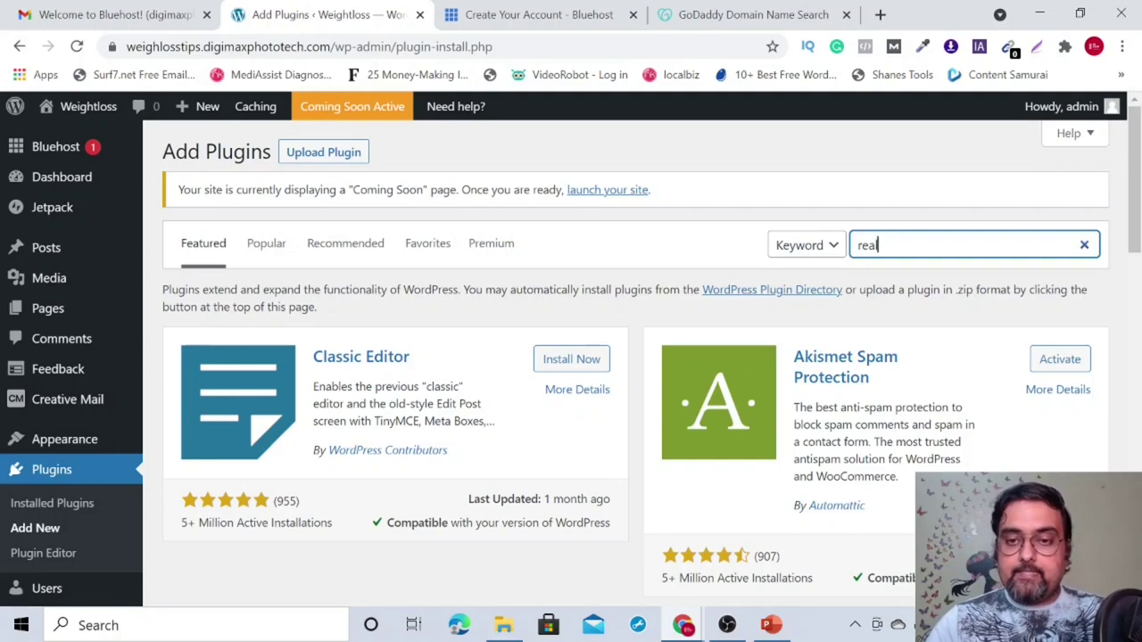
{"action": "key", "text": "BackSpace"}
{"action": "type", "text": "sll"}
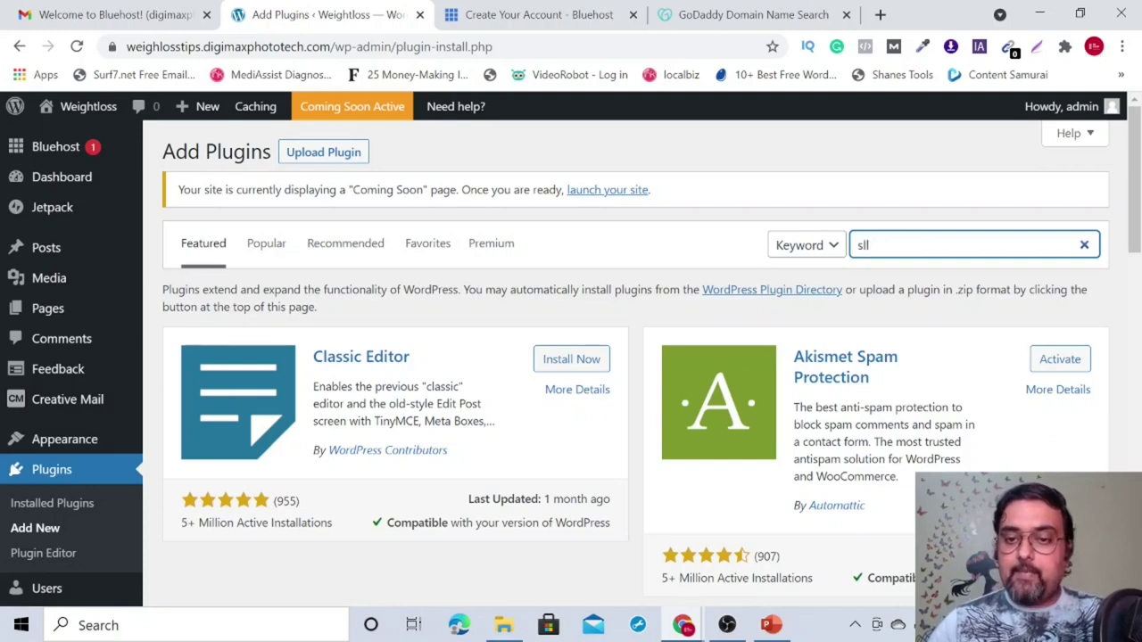
{"action": "key", "text": "BackSpace"}
{"action": "key", "text": "BackSpace"}
{"action": "type", "text": "s"}
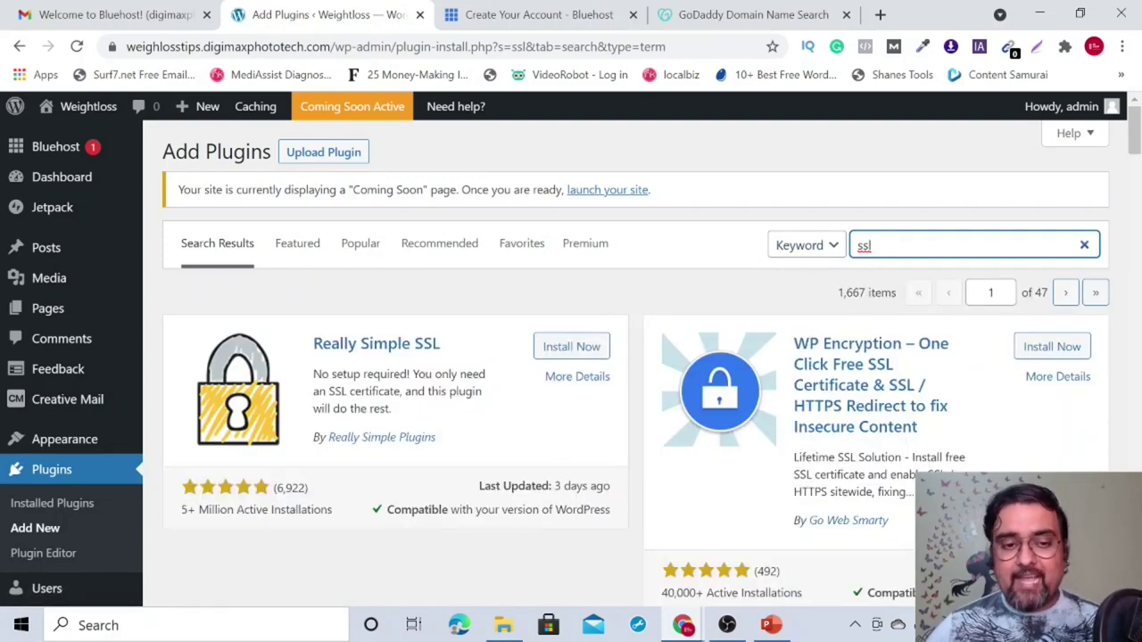
{"action": "left_click", "coordinate": [571, 349]}
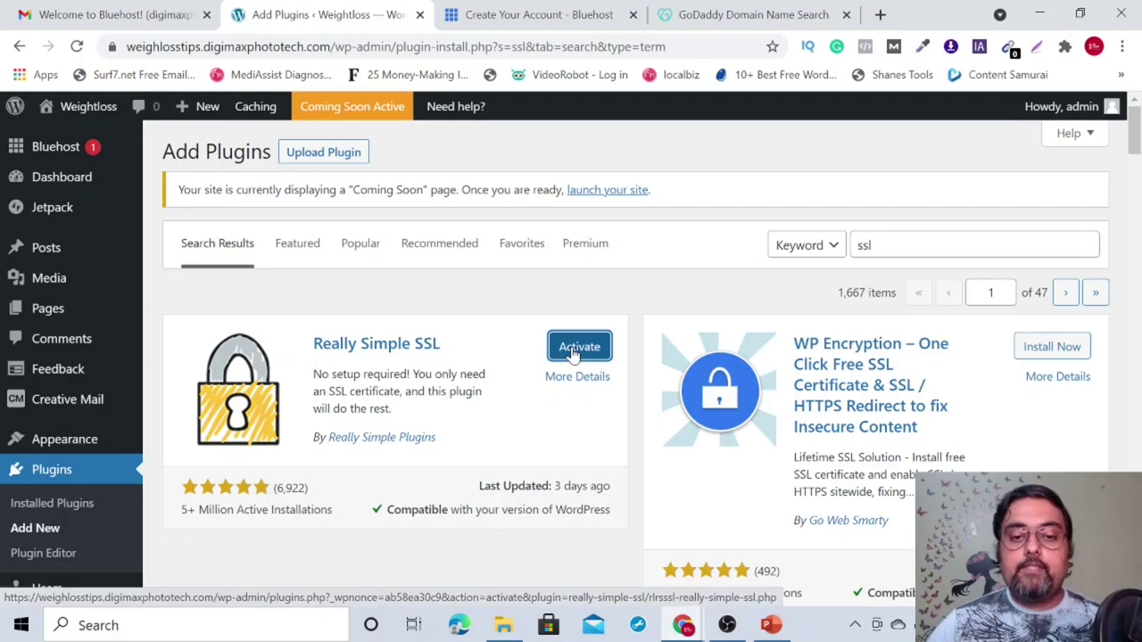
{"action": "left_click", "coordinate": [578, 355]}
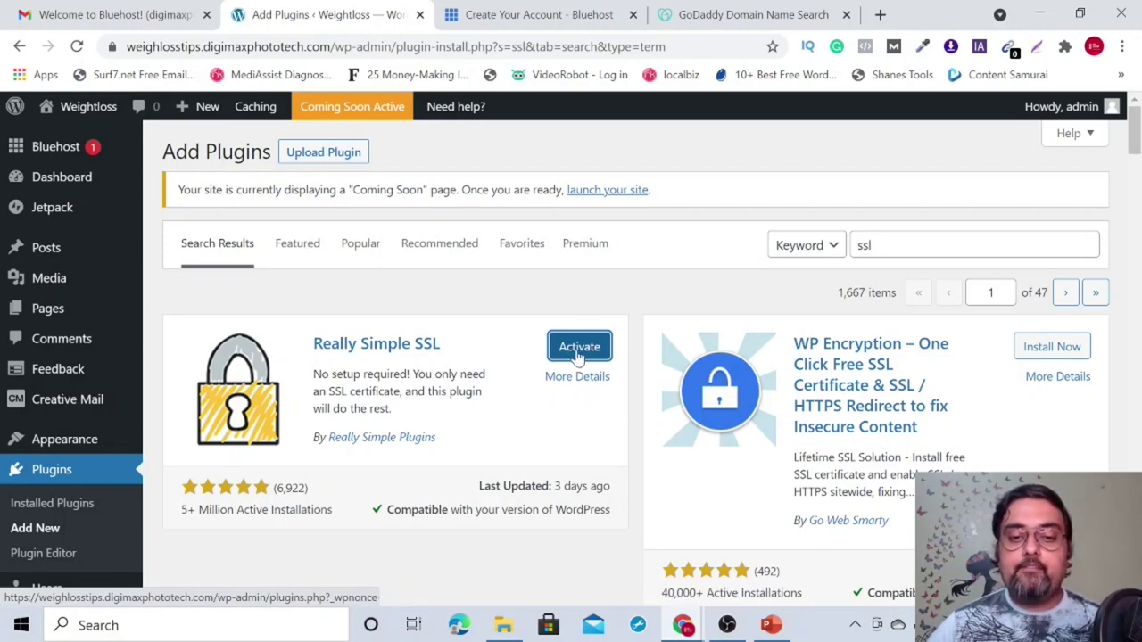
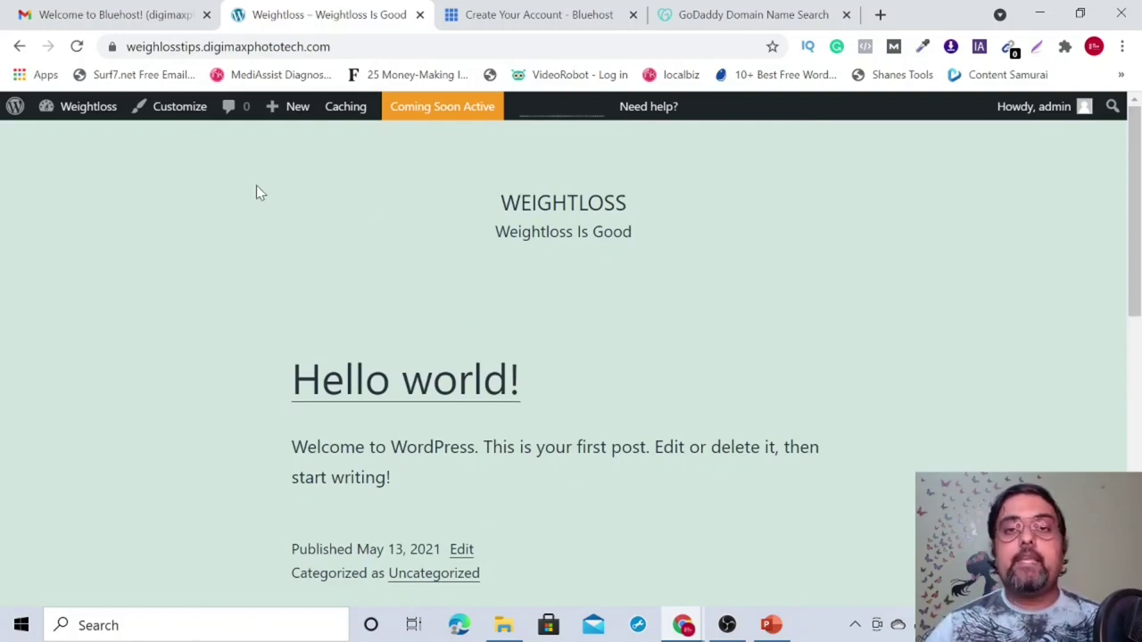
Step: Go to the installed themes page under Appearance > Themes in the admin dashboard
{"action": "mouse_move", "coordinate": [84, 109]}
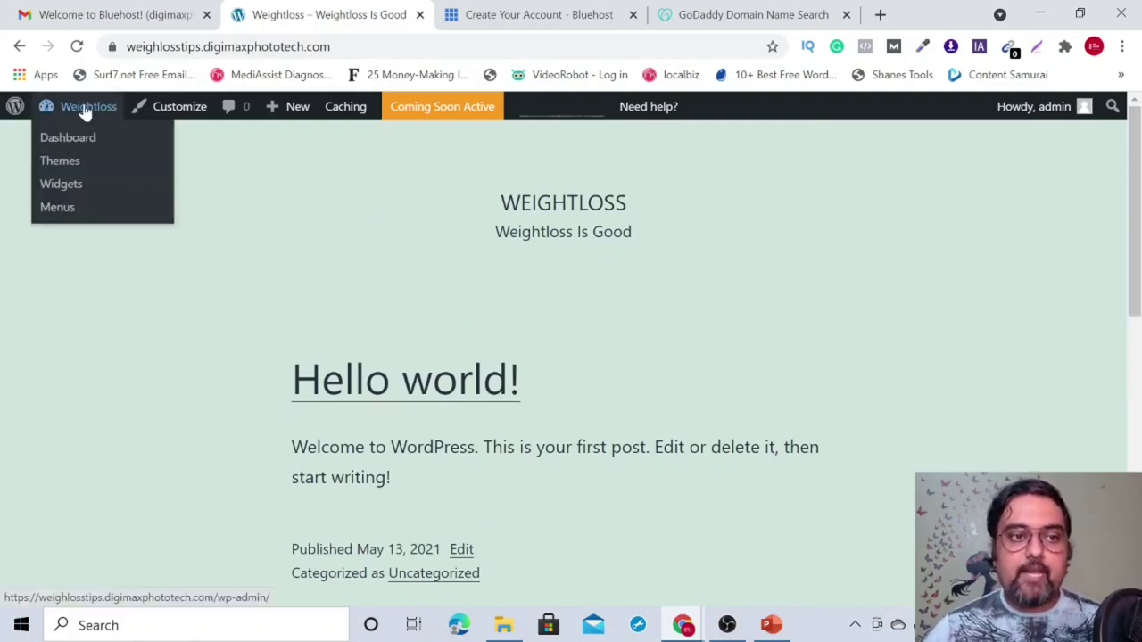
{"action": "left_click", "coordinate": [67, 140]}
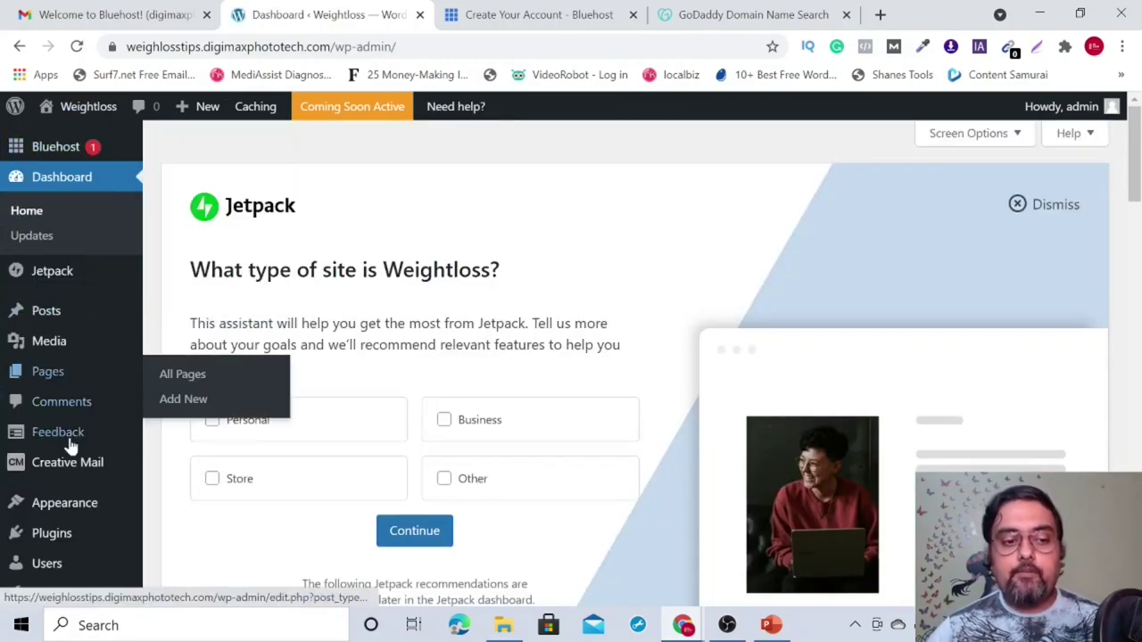
{"action": "mouse_move", "coordinate": [53, 517]}
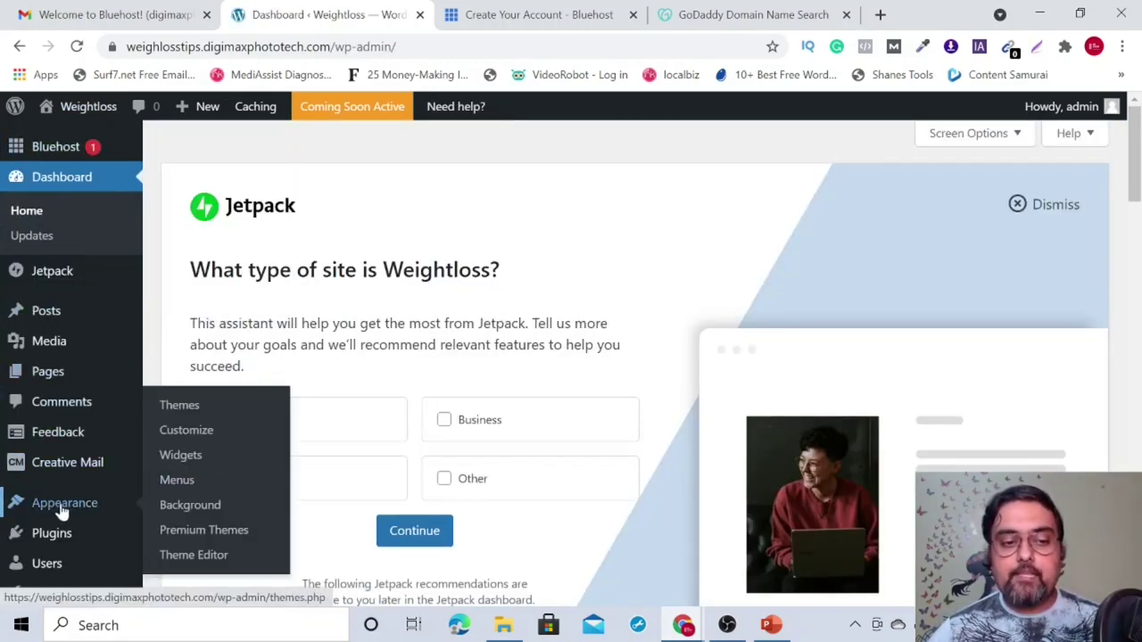
{"action": "left_click", "coordinate": [181, 414]}
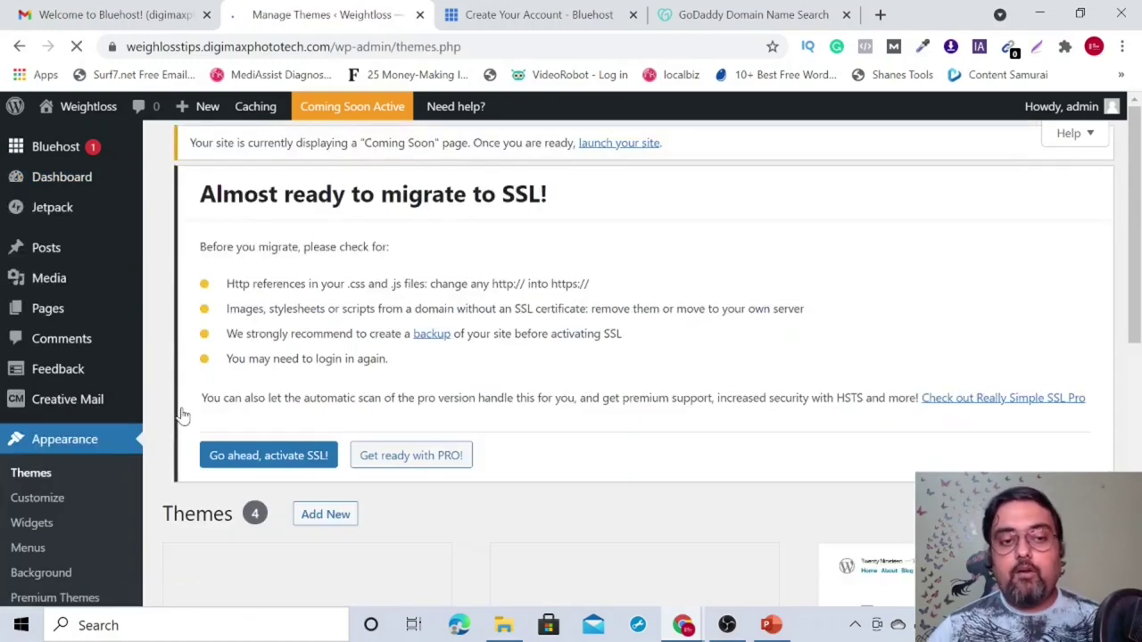
{"action": "left_click_drag", "start_coordinate": [1137, 234], "coordinate": [1138, 163]}
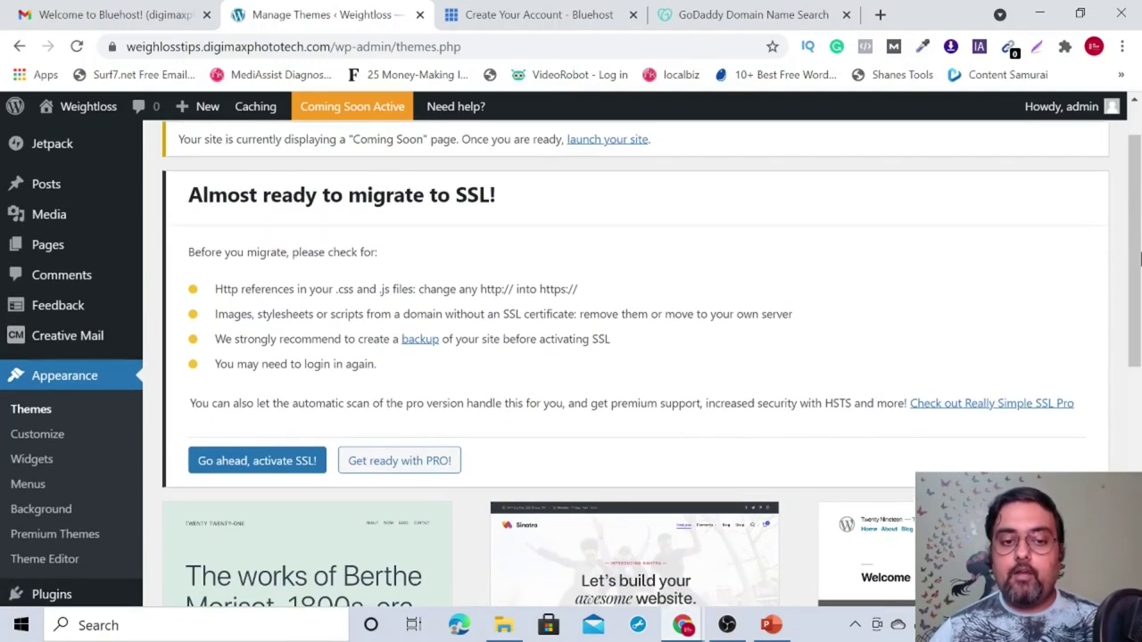
{"action": "left_click_drag", "start_coordinate": [1135, 287], "coordinate": [1136, 498]}
Step: Search the theme directory for 'astra', then install and activate the Astra theme
{"action": "left_click", "coordinate": [653, 439]}
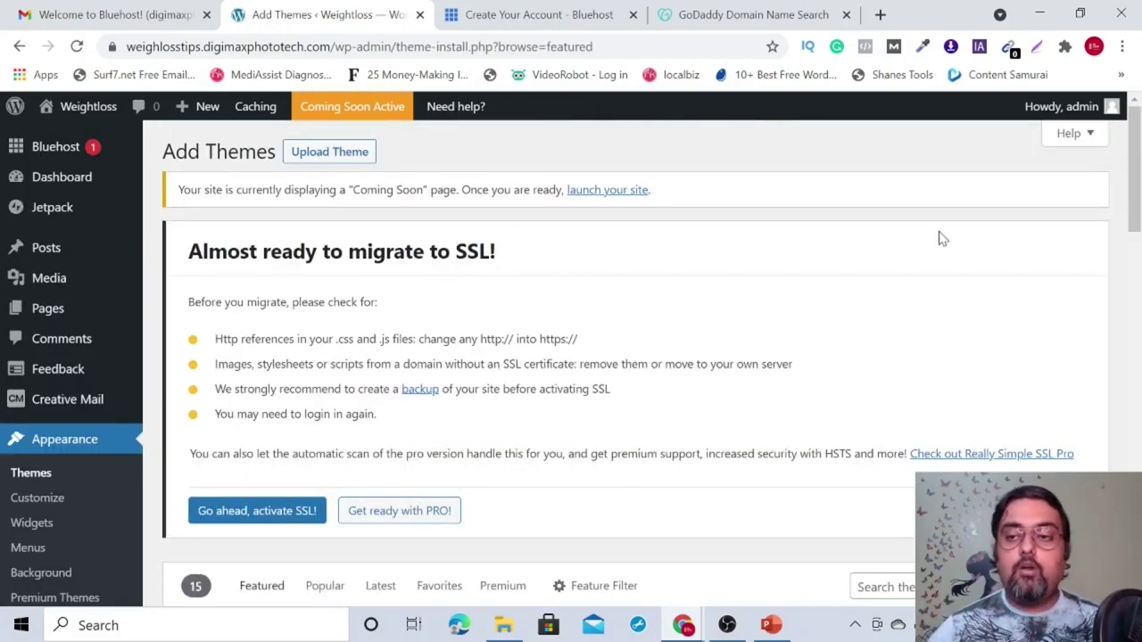
{"action": "left_click_drag", "start_coordinate": [1138, 178], "coordinate": [1138, 257]}
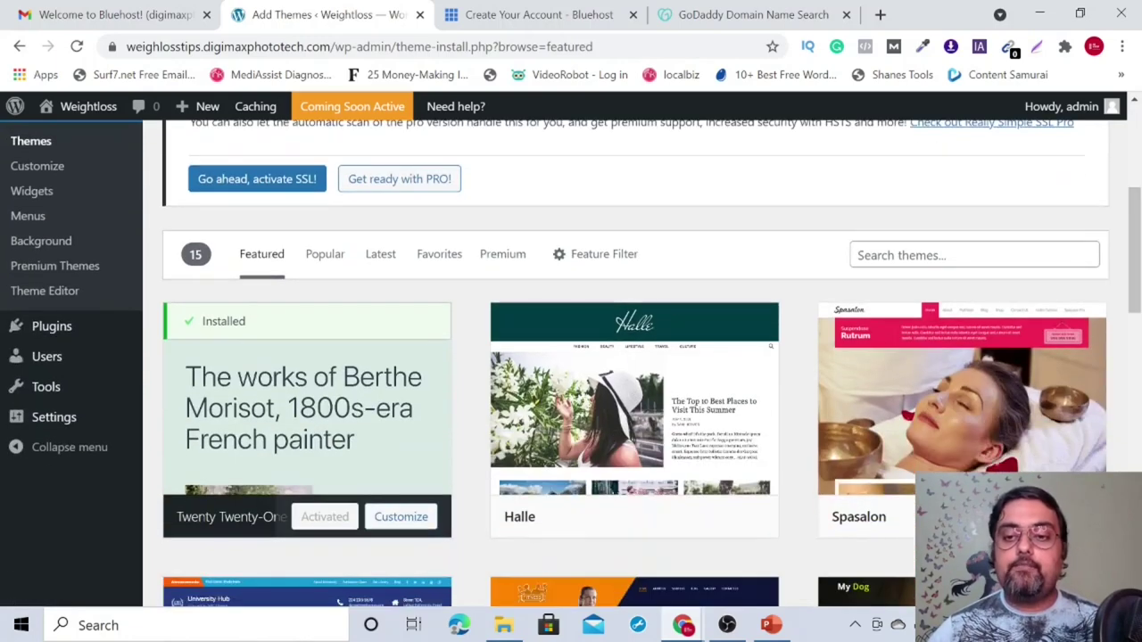
{"action": "left_click", "coordinate": [972, 255]}
{"action": "type", "text": "astra"}
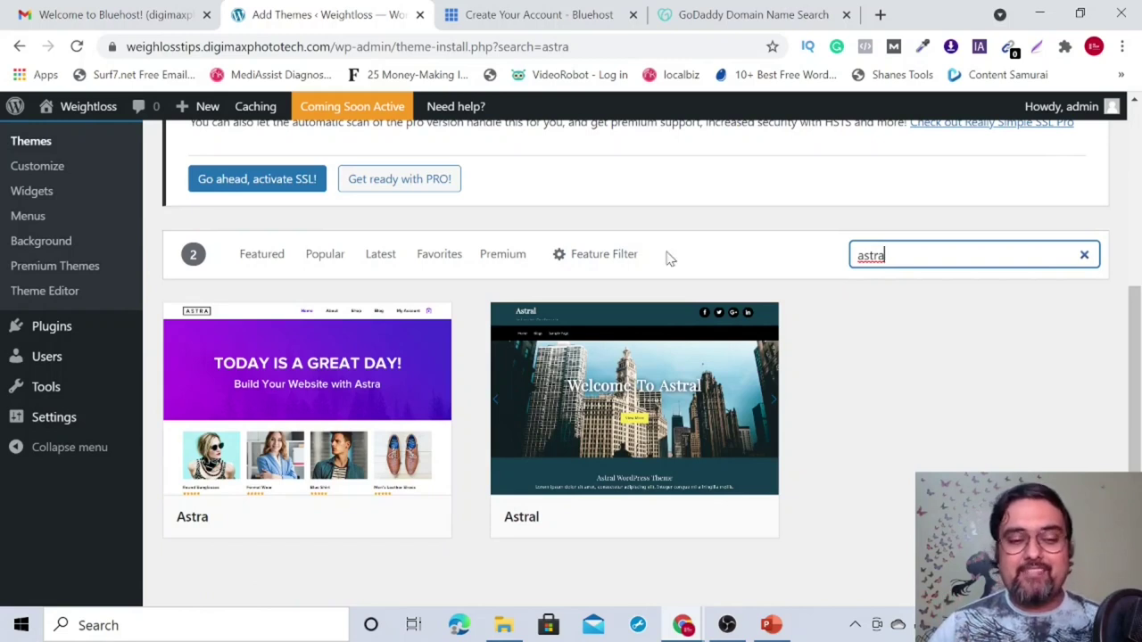
{"action": "mouse_move", "coordinate": [366, 455]}
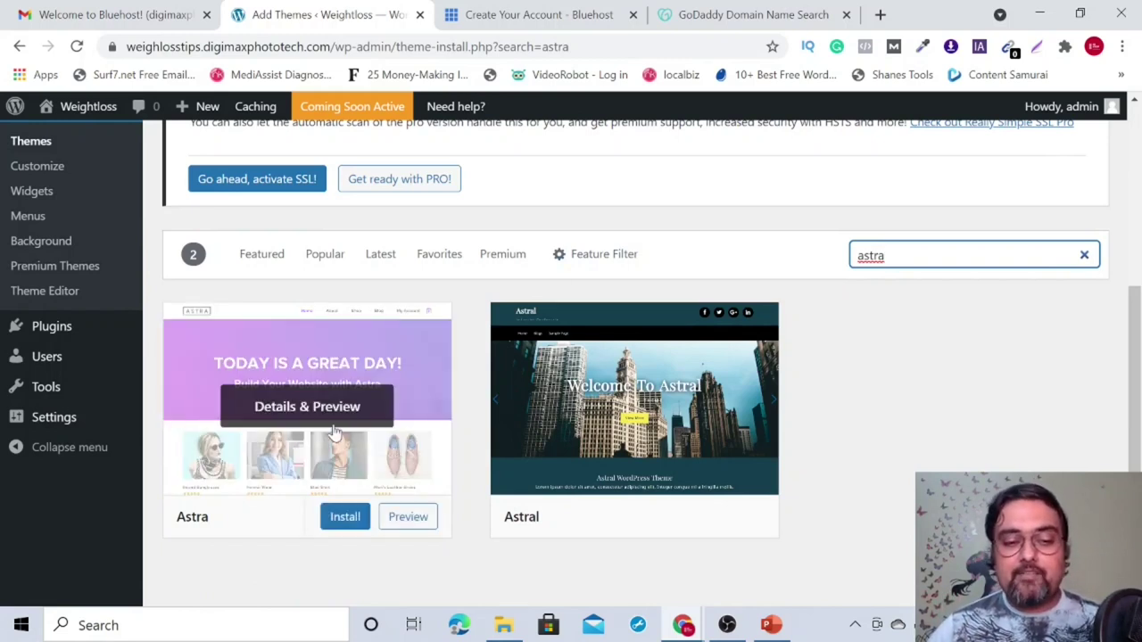
{"action": "left_click", "coordinate": [333, 522]}
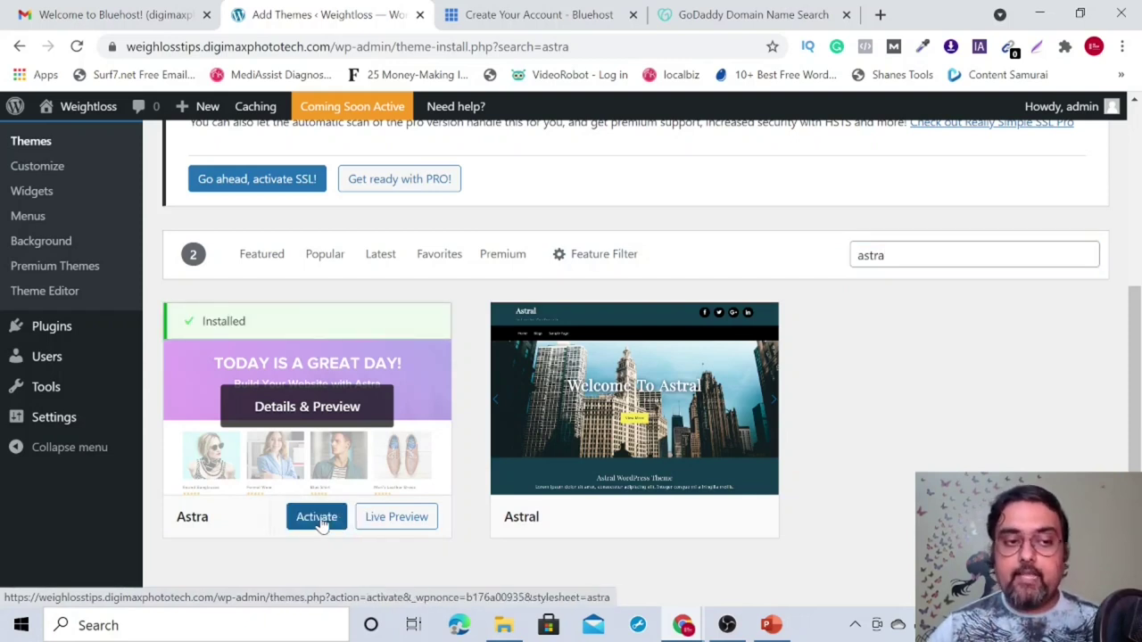
{"action": "left_click", "coordinate": [319, 522]}
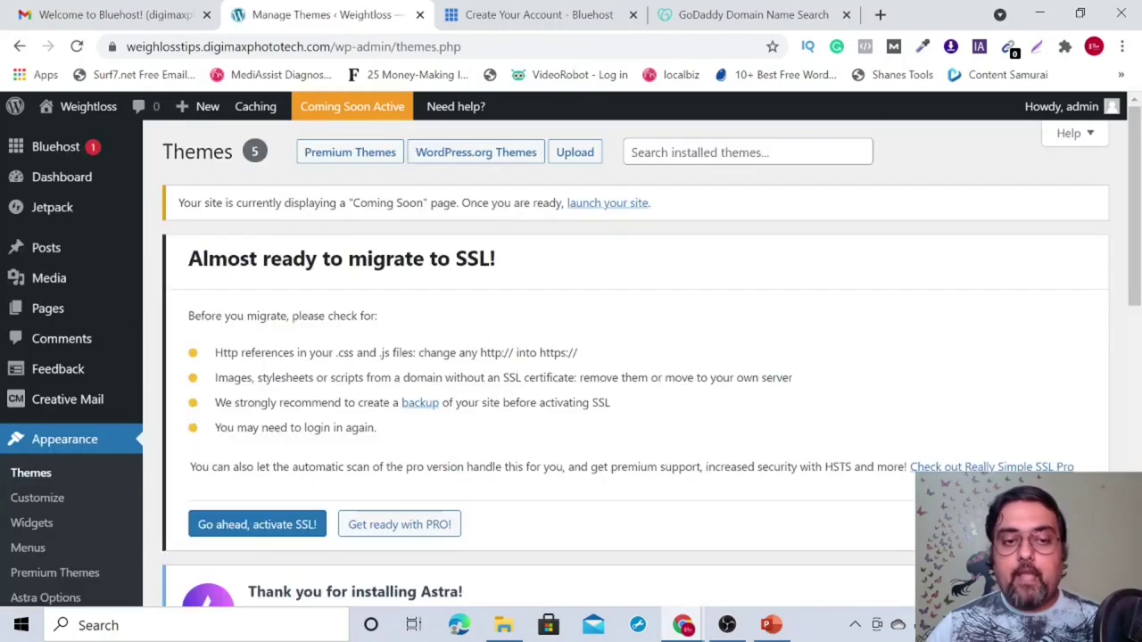
{"action": "left_click_drag", "start_coordinate": [1131, 216], "coordinate": [1138, 290]}
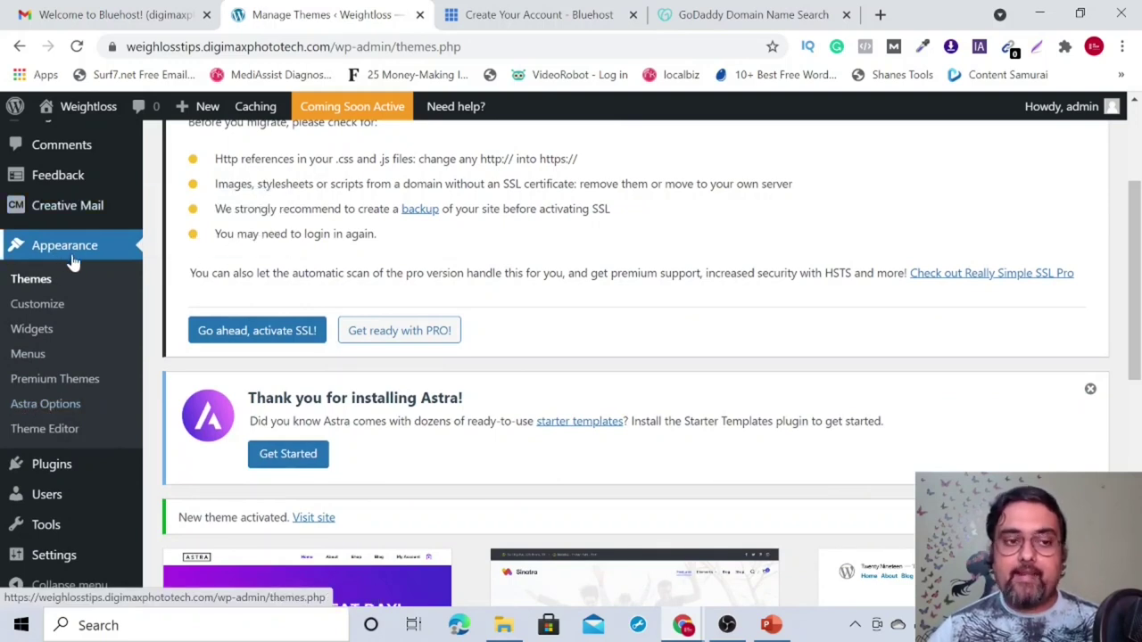
Step: Install and activate the Starter Templates importer plugin from the Astra Options page
{"action": "left_click", "coordinate": [37, 406]}
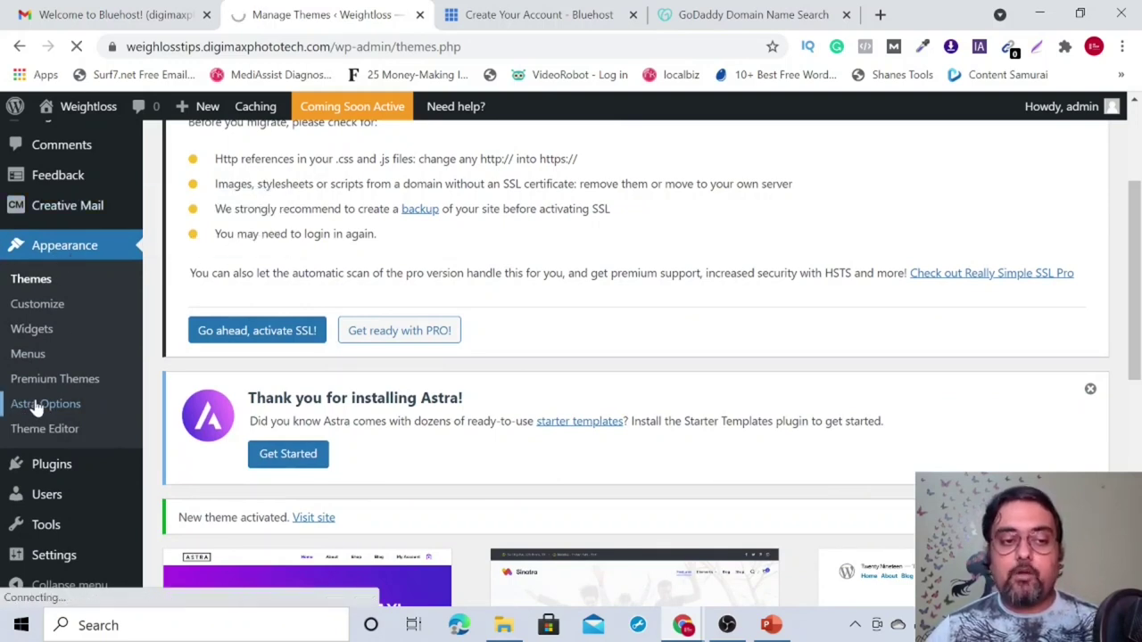
{"action": "scroll", "coordinate": [812, 146], "scroll_direction": "down", "scroll_amount": 2}
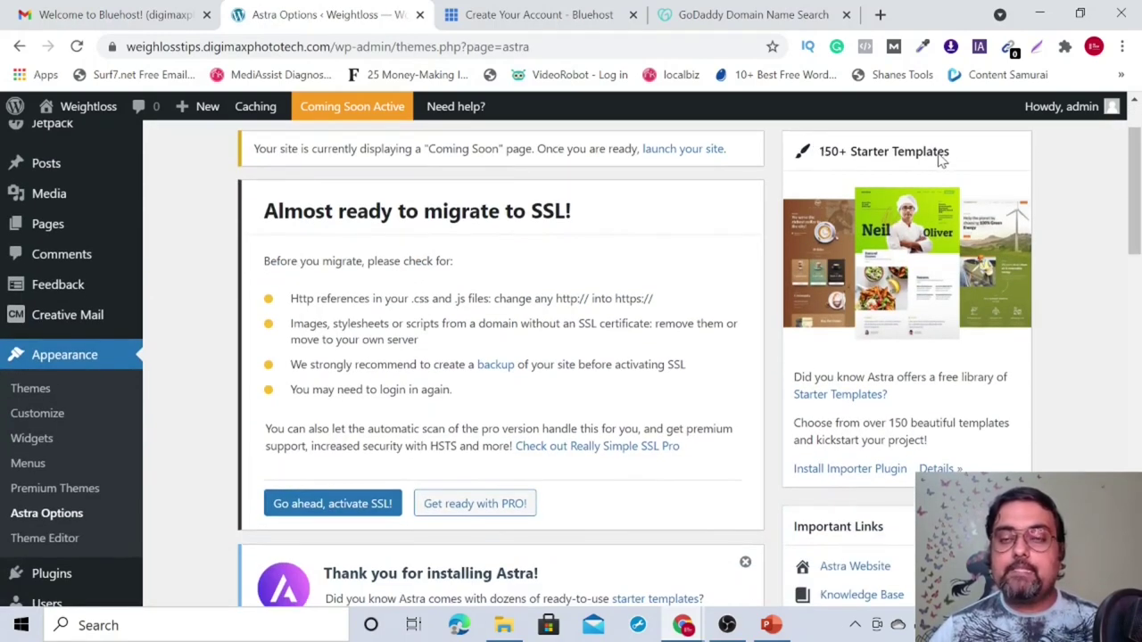
{"action": "scroll", "coordinate": [1120, 172], "scroll_direction": "down", "scroll_amount": 1}
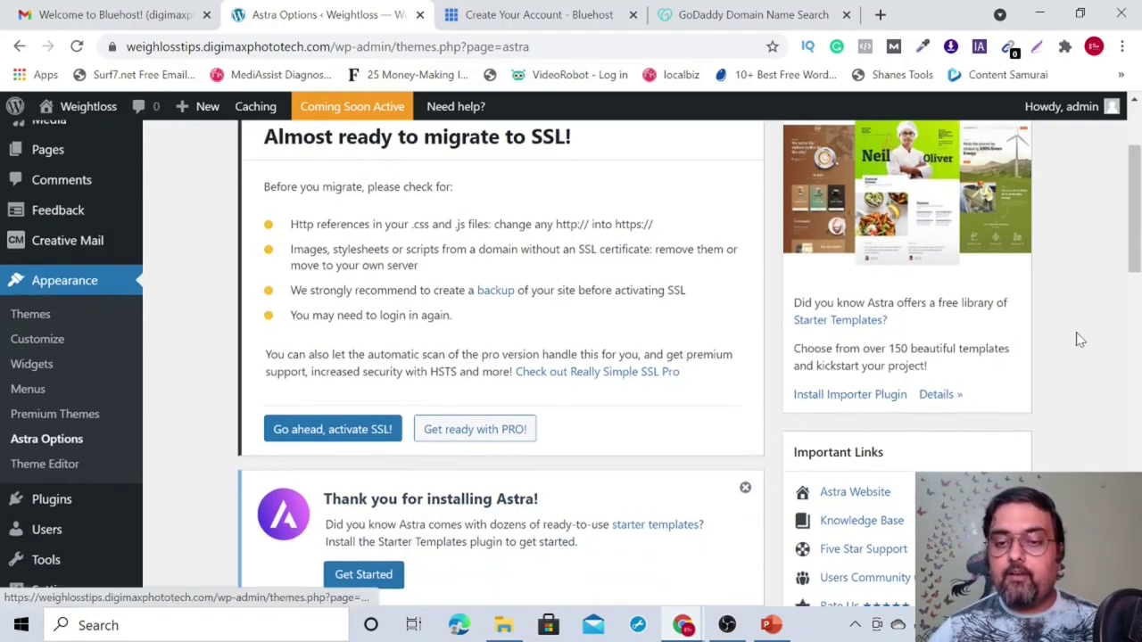
{"action": "scroll", "coordinate": [1135, 268], "scroll_direction": "down", "scroll_amount": 1}
{"action": "scroll", "coordinate": [1135, 268], "scroll_direction": "down", "scroll_amount": 2}
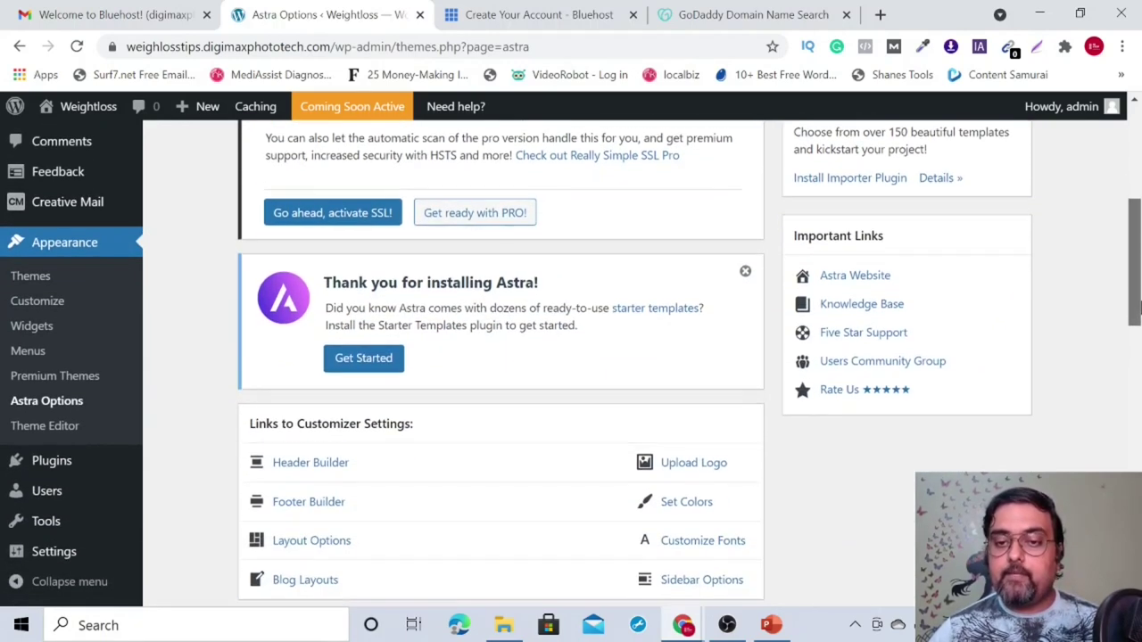
{"action": "left_click", "coordinate": [867, 183]}
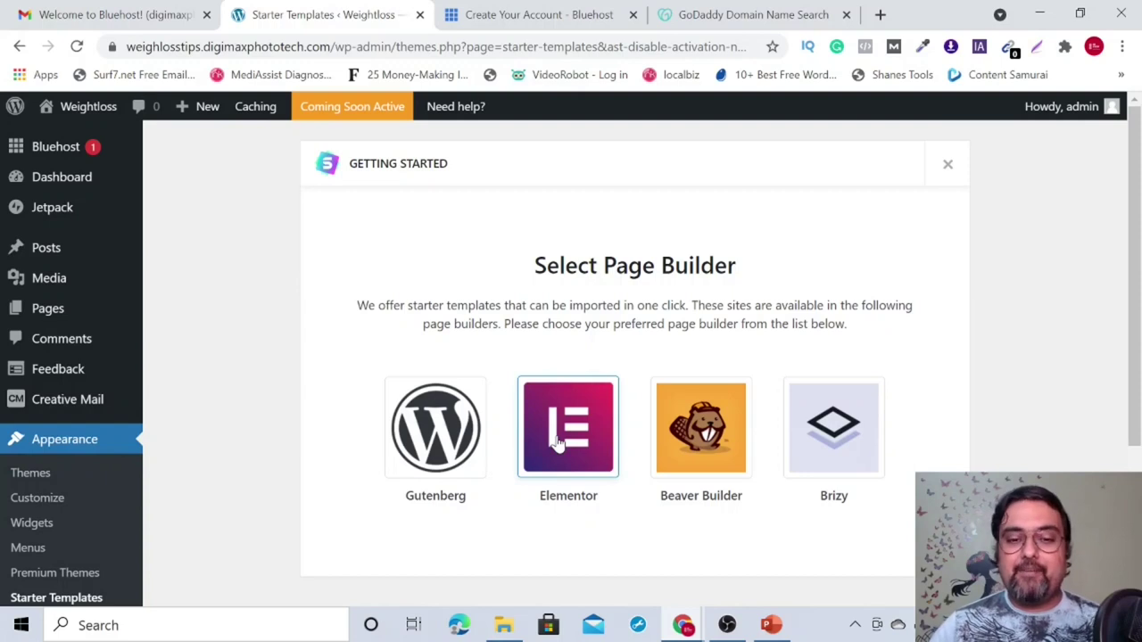
Step: Select Elementor as page builder and browse templates like Outdoor Adventure, Mountain and Pet Care
{"action": "left_click", "coordinate": [558, 443]}
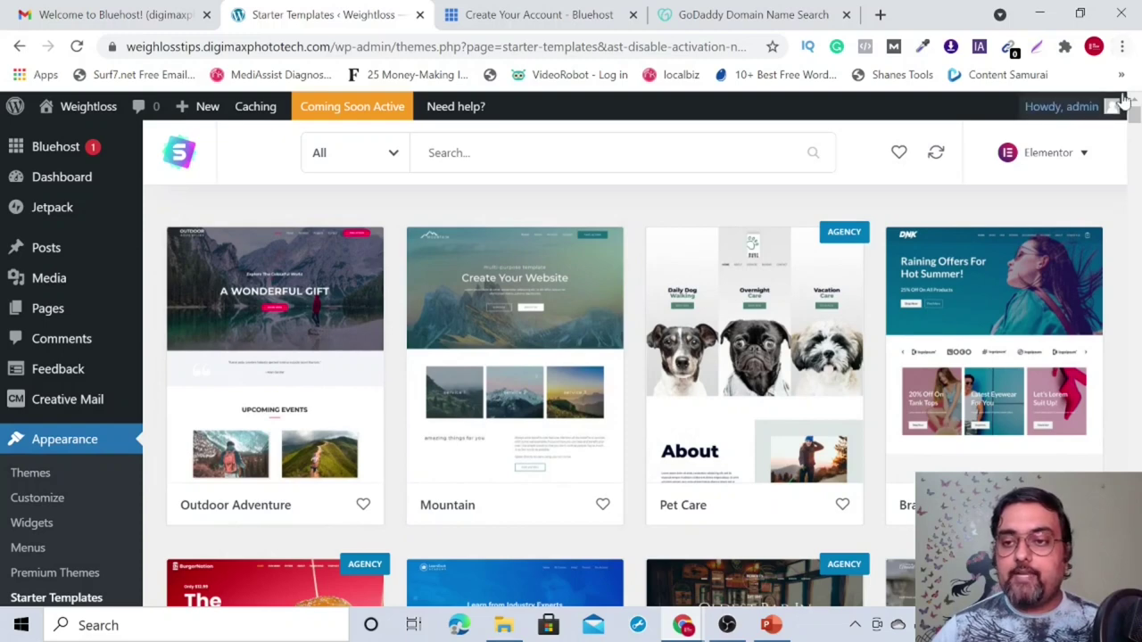
{"action": "scroll", "coordinate": [1135, 130], "scroll_direction": "down", "scroll_amount": 5}
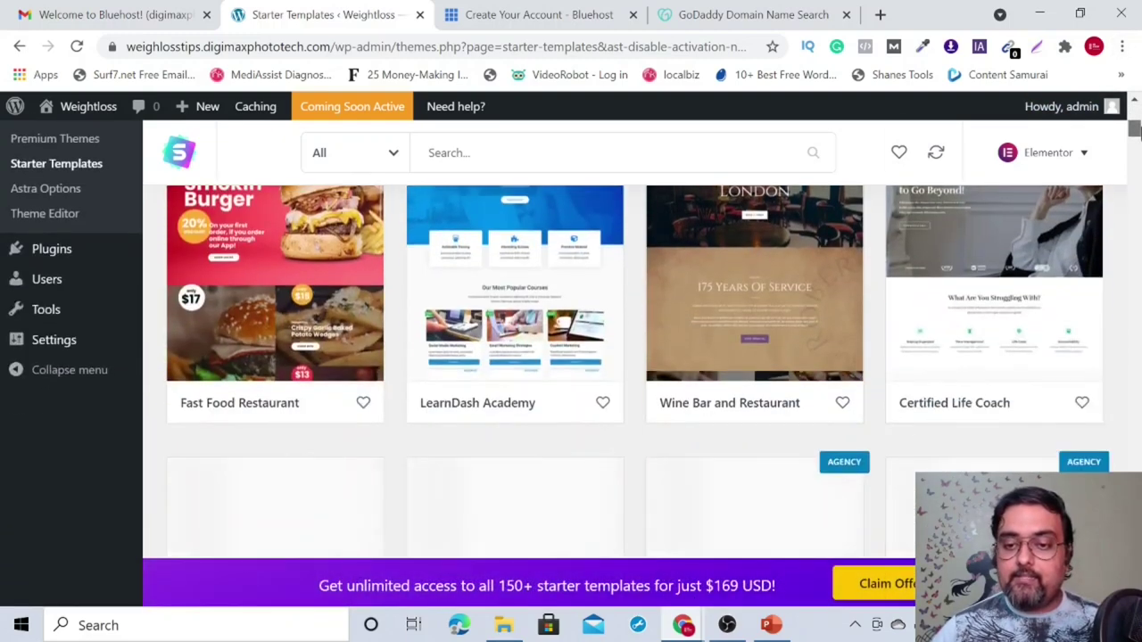
{"action": "left_click_drag", "start_coordinate": [1135, 131], "coordinate": [1134, 128]}
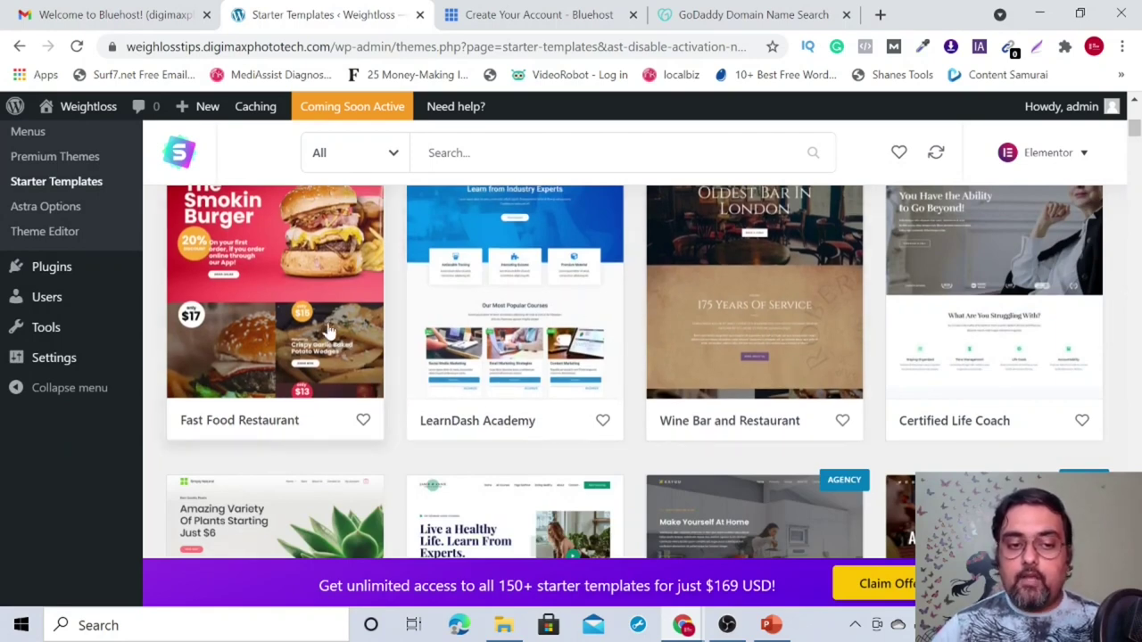
{"action": "left_click_drag", "start_coordinate": [1136, 132], "coordinate": [1136, 146]}
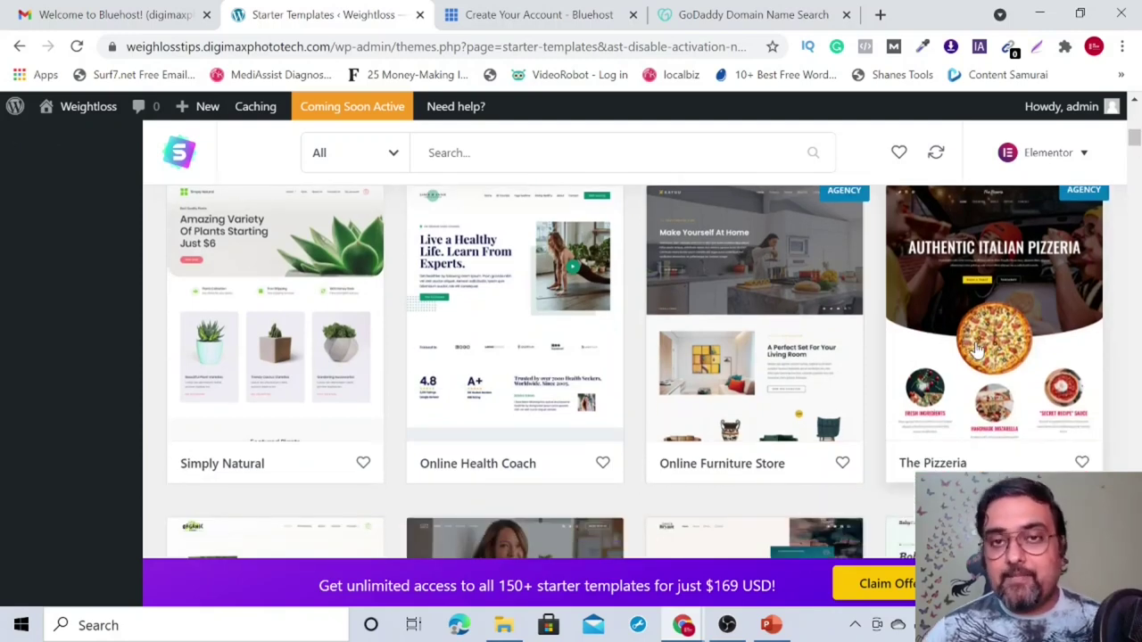
{"action": "left_click_drag", "start_coordinate": [1135, 136], "coordinate": [1135, 149]}
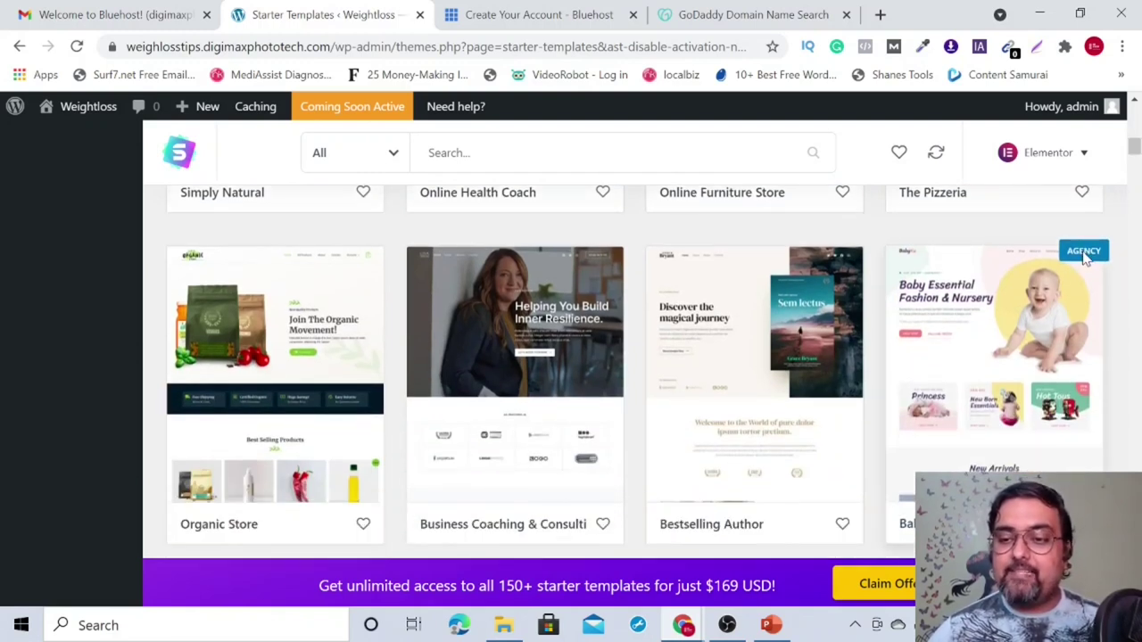
{"action": "mouse_move", "coordinate": [1085, 255]}
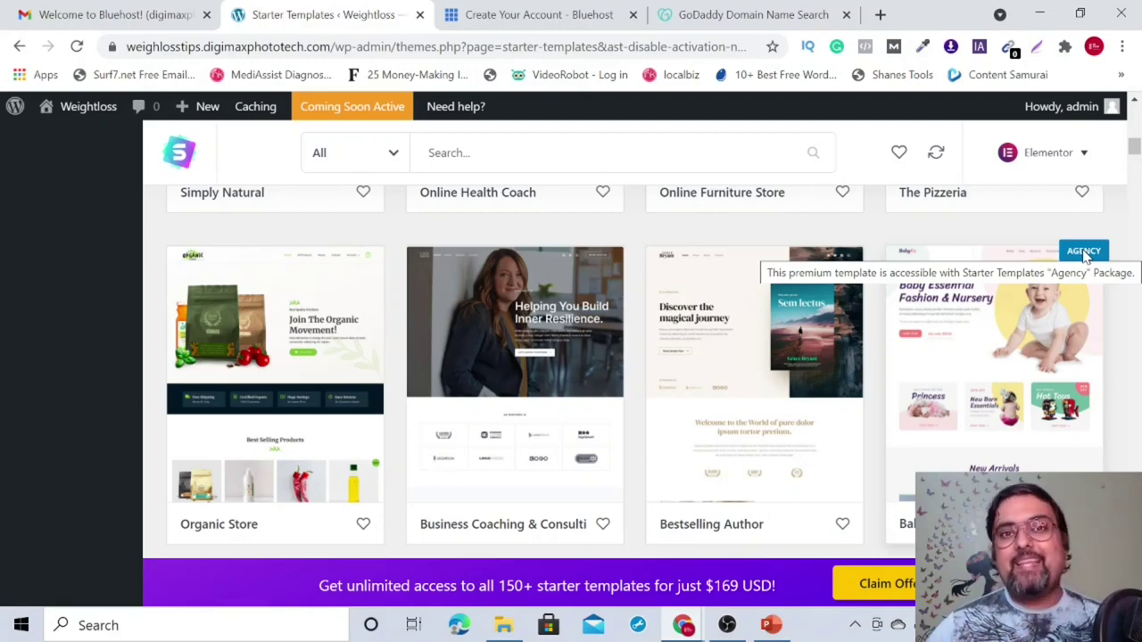
{"action": "left_click_drag", "start_coordinate": [1134, 148], "coordinate": [1135, 118]}
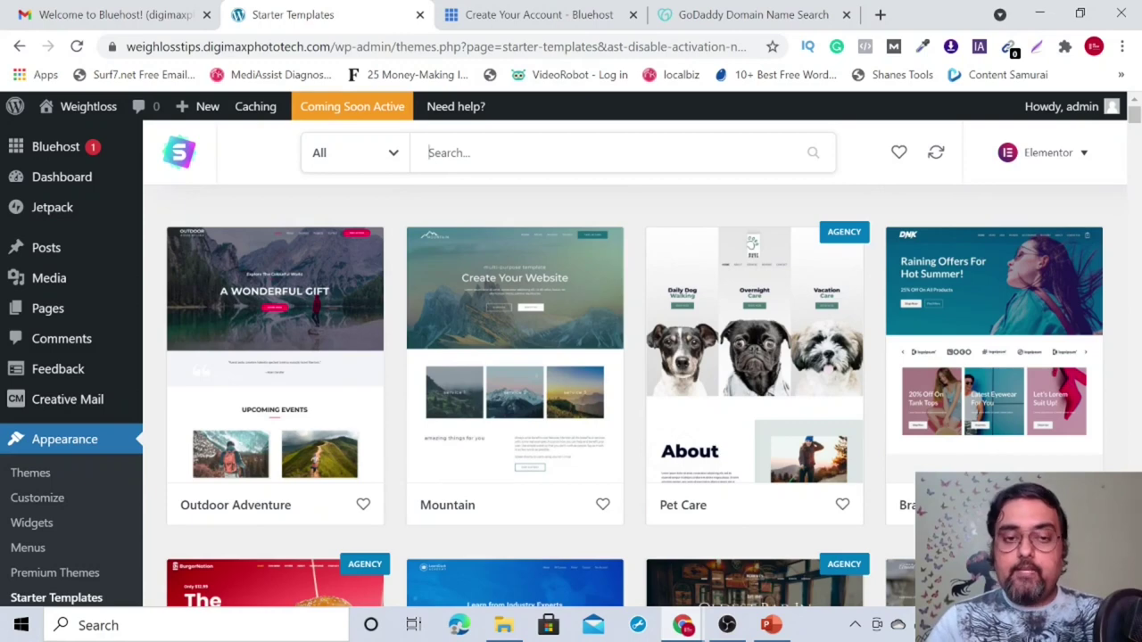
Step: Search the starter templates for 'health' and open the Nutritionist template's details
{"action": "type", "text": "health"}
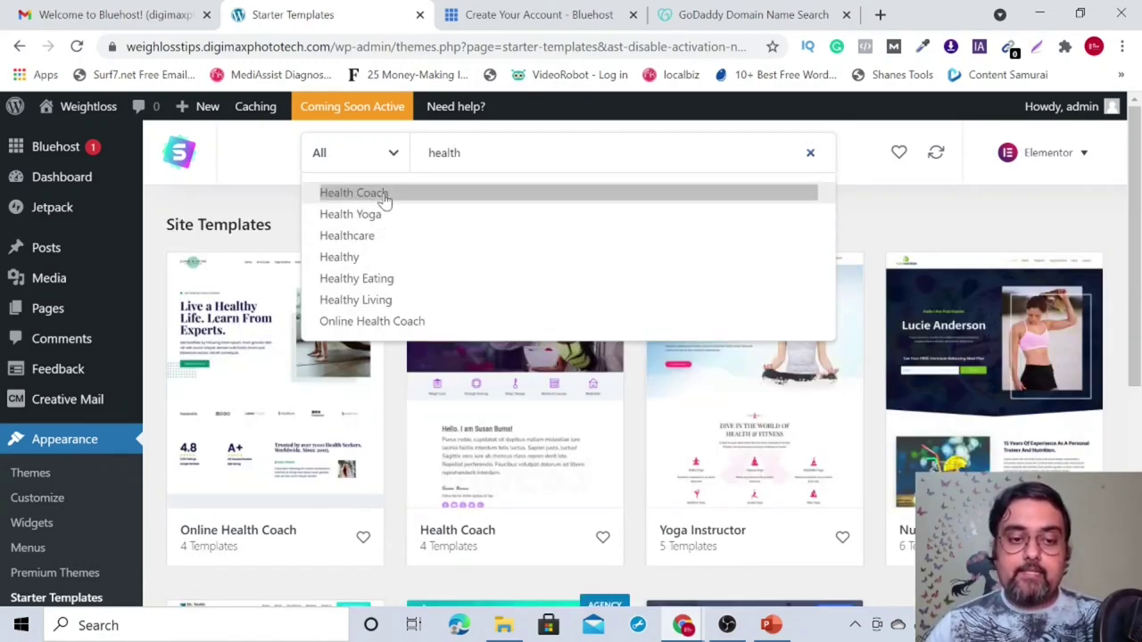
{"action": "left_click", "coordinate": [259, 212]}
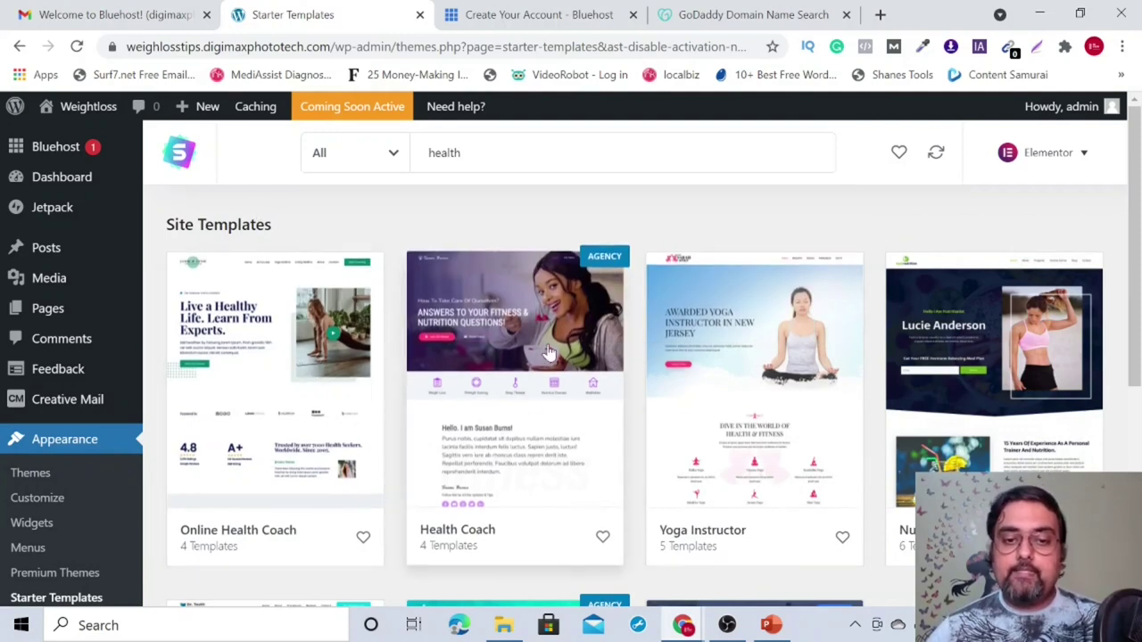
{"action": "left_click", "coordinate": [973, 376]}
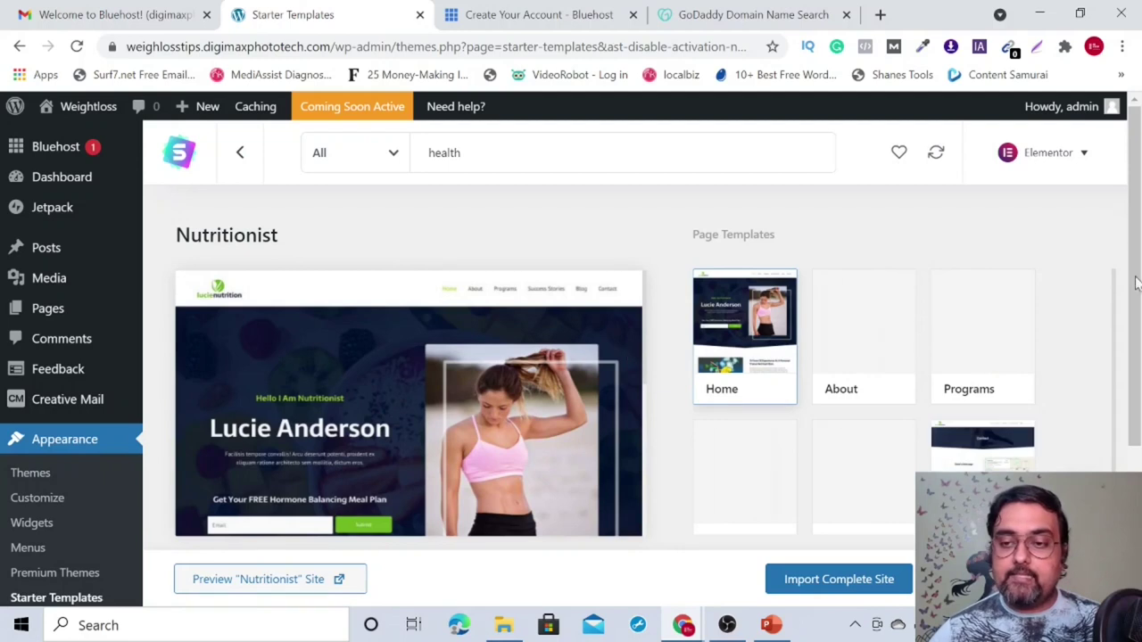
Step: Preview the Nutritionist About and Programs page templates, then start Import Complete Site
{"action": "scroll", "coordinate": [1133, 292], "scroll_direction": "down", "scroll_amount": 1}
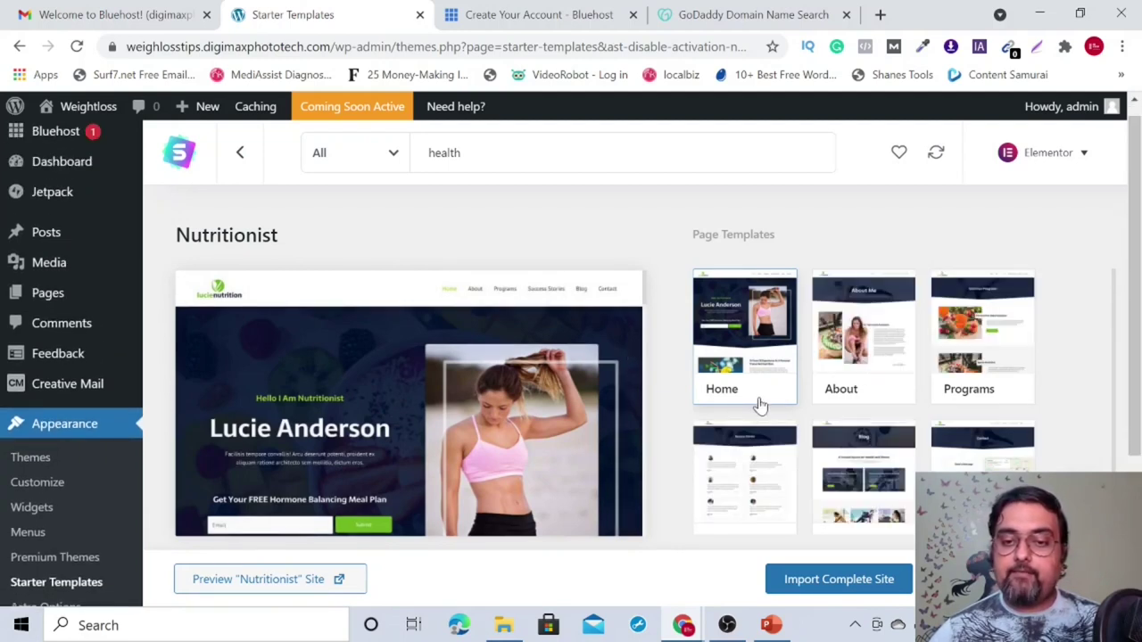
{"action": "left_click", "coordinate": [872, 345]}
{"action": "left_click", "coordinate": [968, 346]}
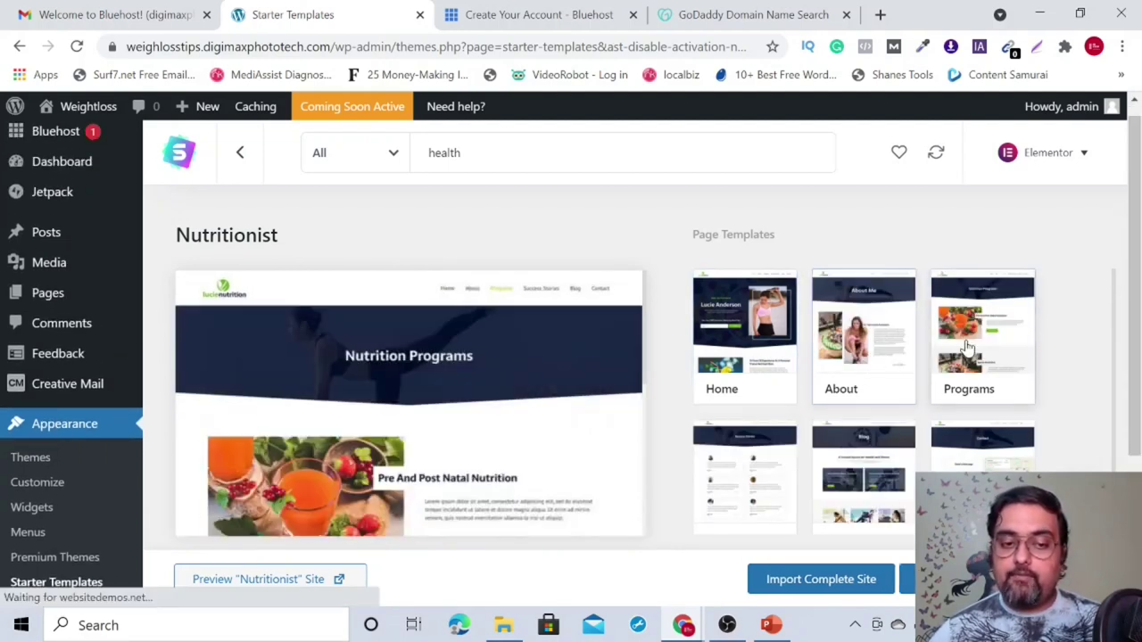
{"action": "left_click", "coordinate": [778, 369]}
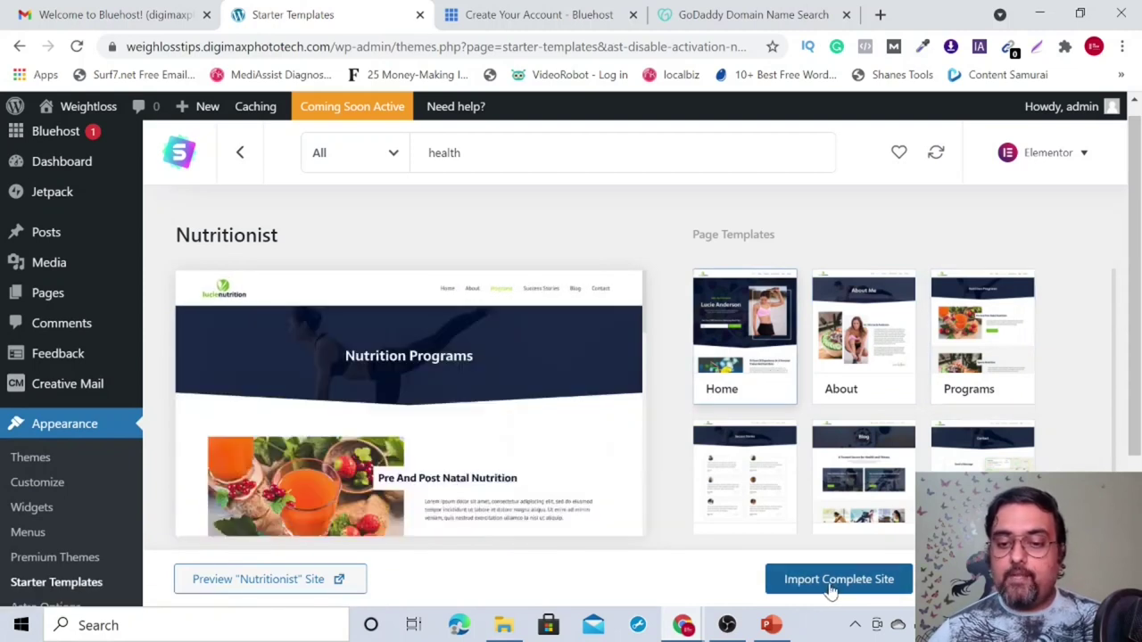
{"action": "scroll", "coordinate": [852, 581], "scroll_direction": "down", "scroll_amount": 2}
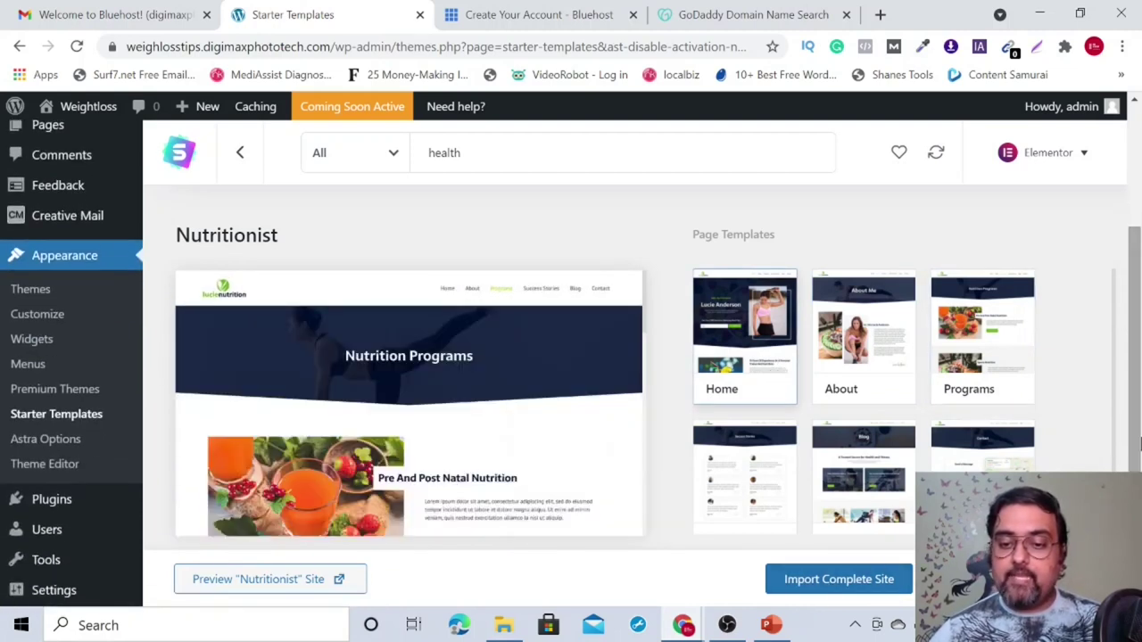
{"action": "left_click", "coordinate": [818, 581]}
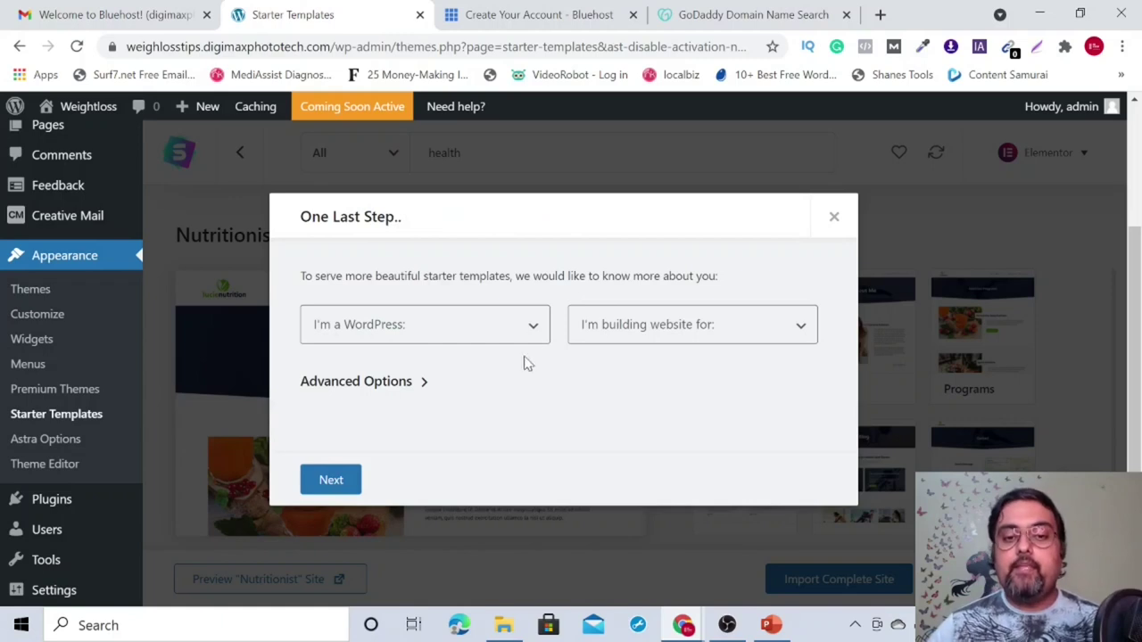
Step: Set experience to Beginner and audience to Myself/My company, then skip the details form to import
{"action": "left_click", "coordinate": [533, 332]}
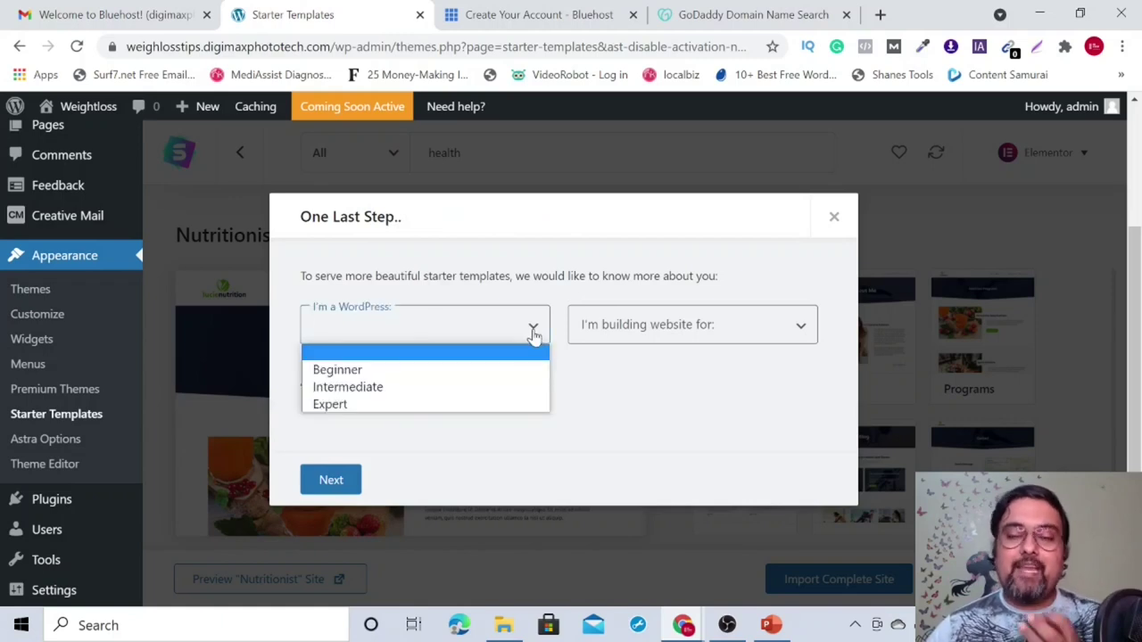
{"action": "left_click", "coordinate": [464, 369]}
{"action": "left_click", "coordinate": [625, 327]}
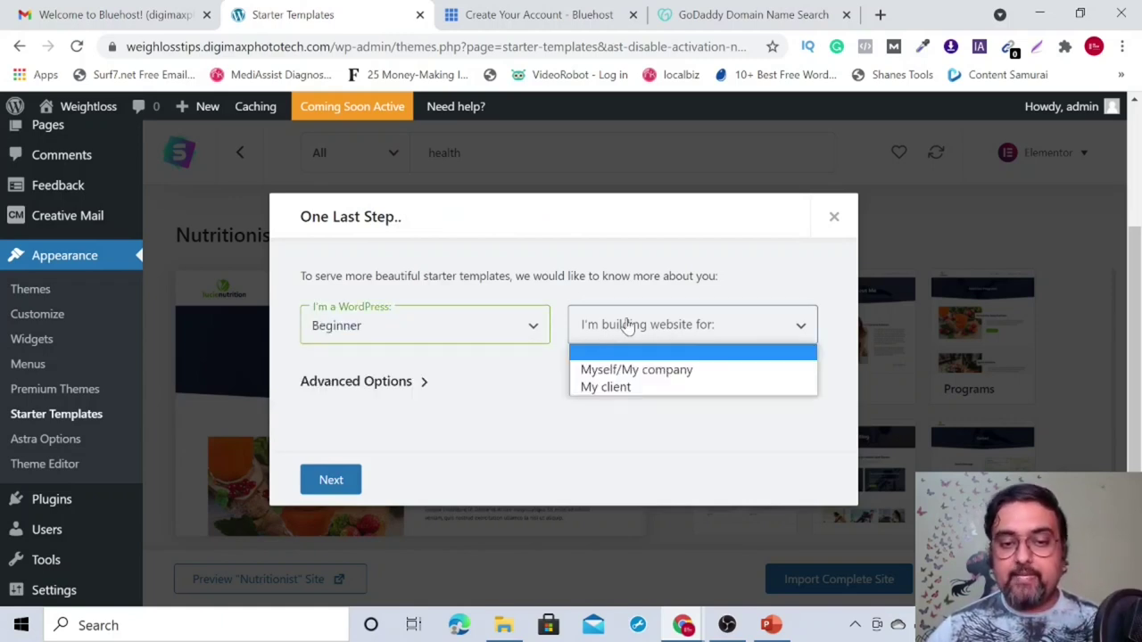
{"action": "left_click", "coordinate": [620, 373]}
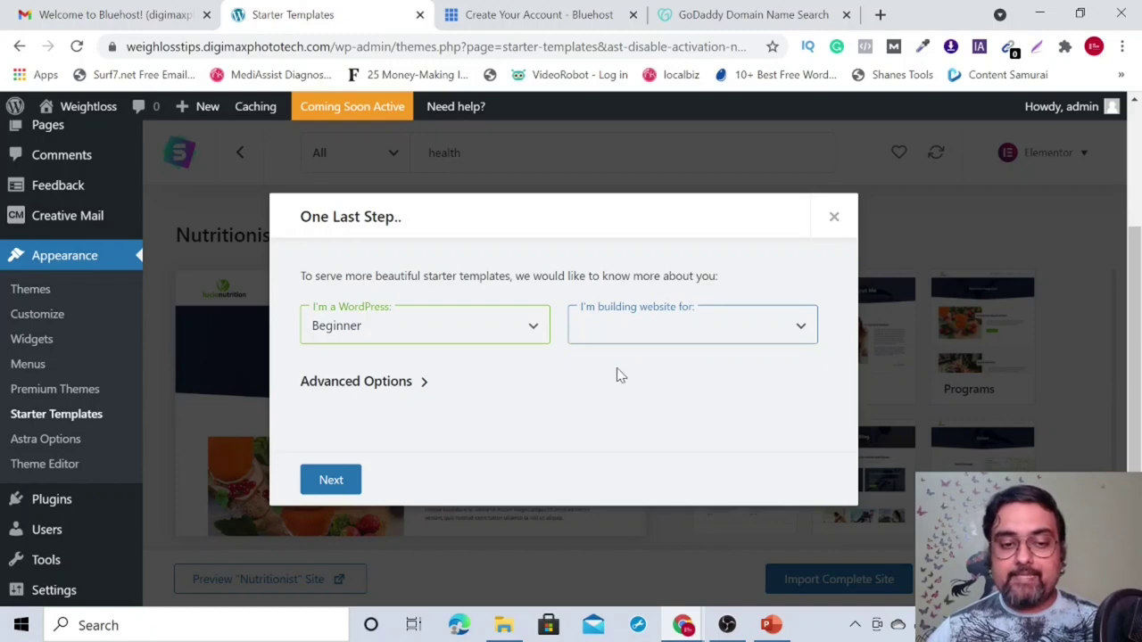
{"action": "left_click", "coordinate": [331, 480]}
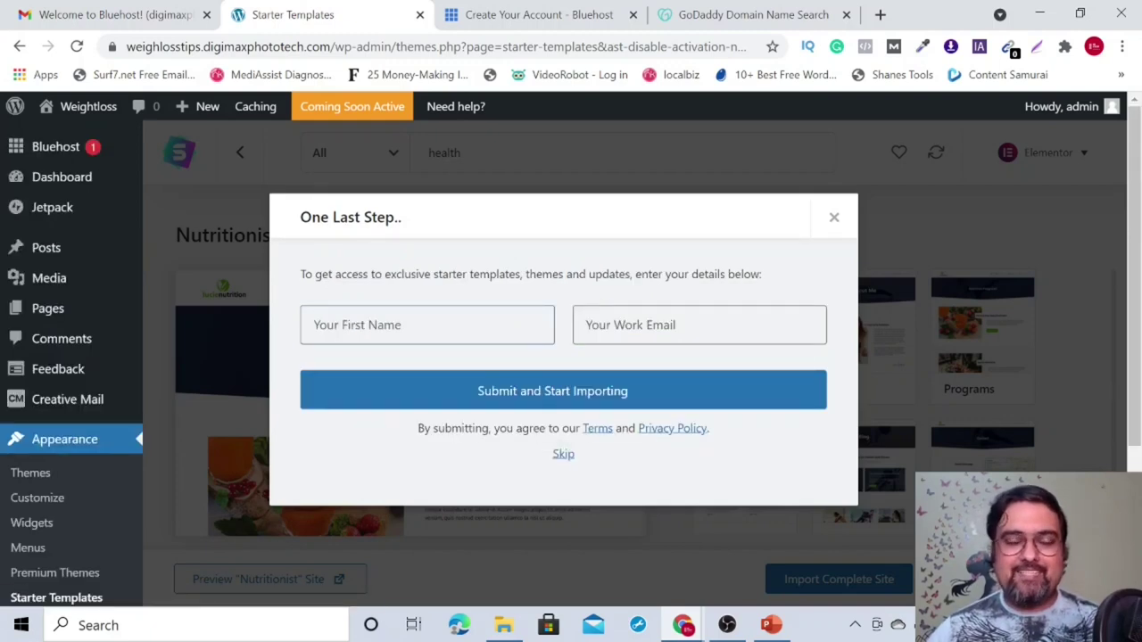
{"action": "left_click", "coordinate": [562, 456]}
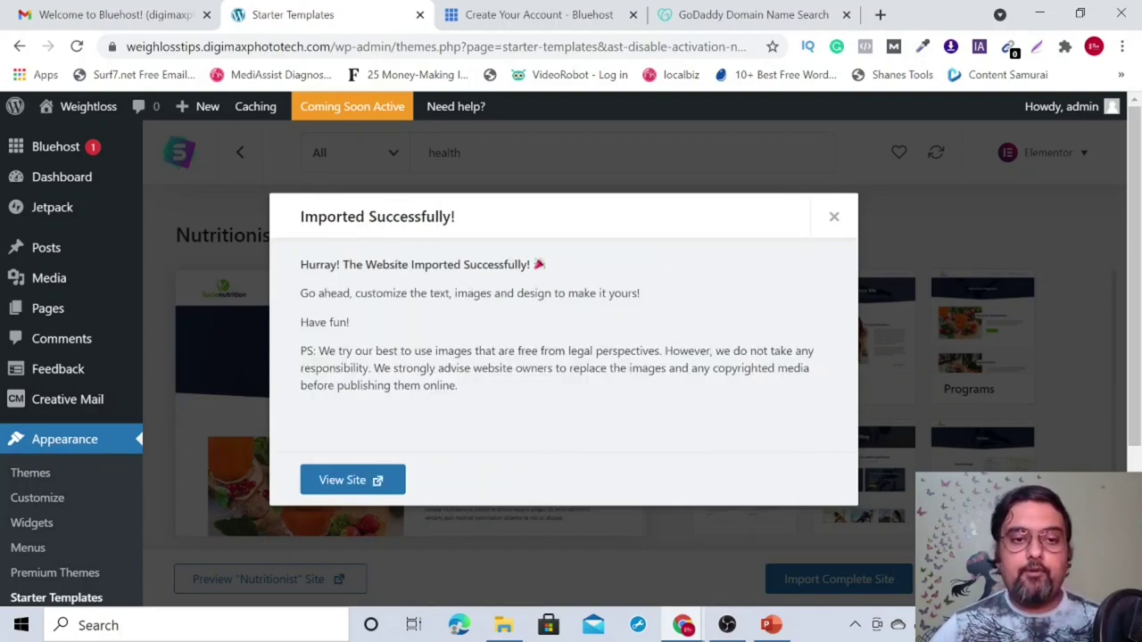
Step: View the imported Lucie Nutrition site and scroll through its home page
{"action": "left_click", "coordinate": [375, 483]}
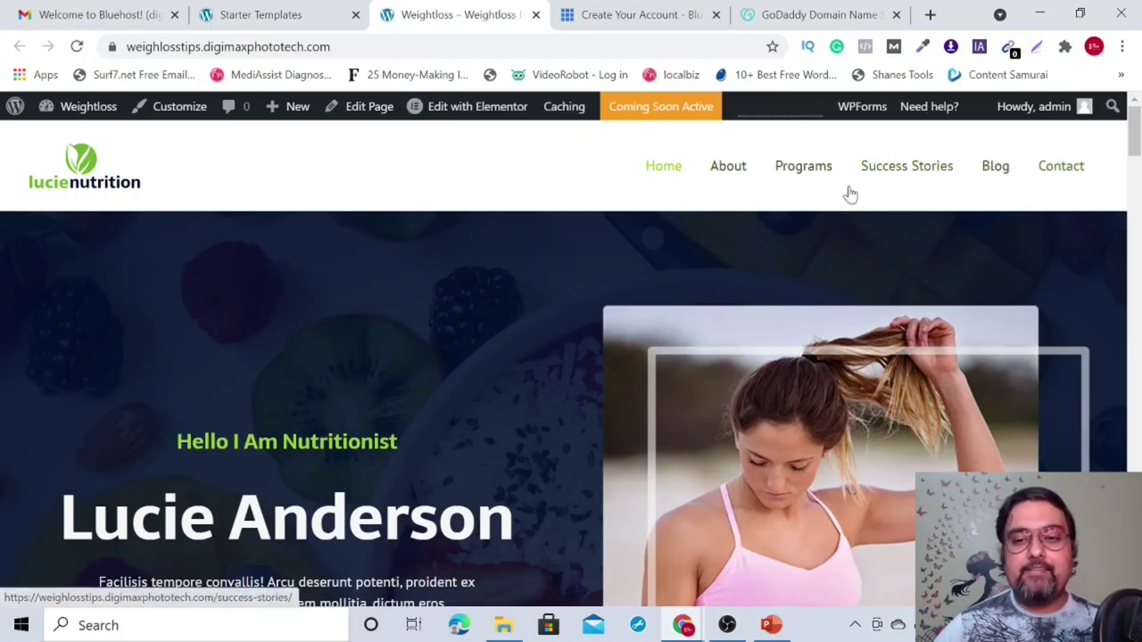
{"action": "left_click_drag", "start_coordinate": [1134, 142], "coordinate": [1135, 232]}
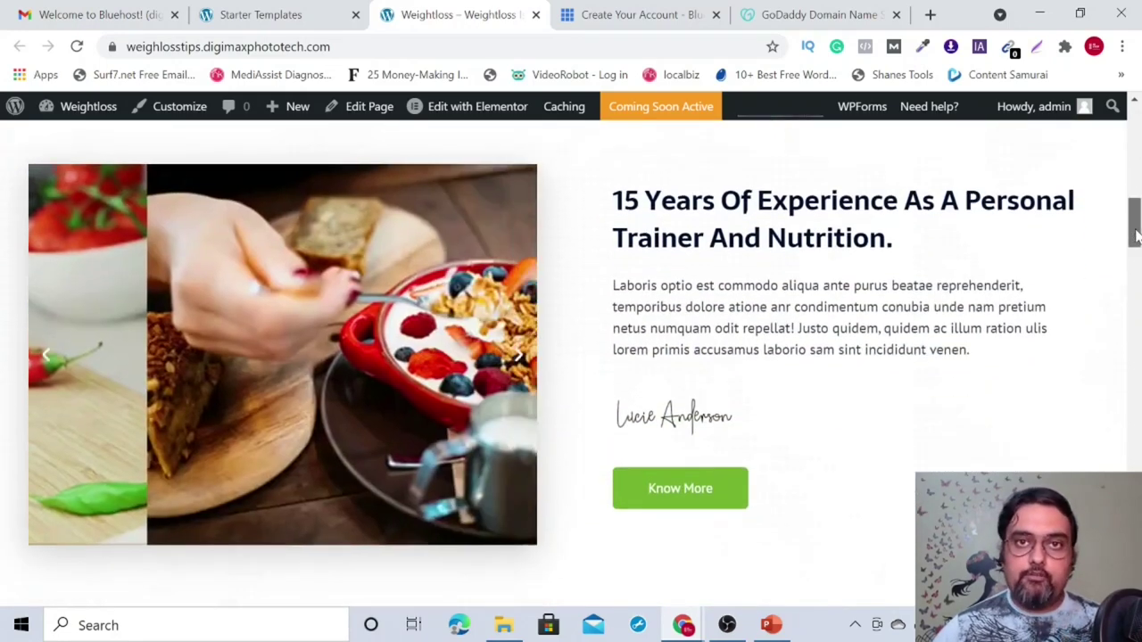
{"action": "mouse_move", "coordinate": [1134, 224]}
{"action": "left_mouse_down"}
{"action": "mouse_move", "coordinate": [1135, 500]}
{"action": "mouse_move", "coordinate": [1133, 114]}
{"action": "left_mouse_up"}
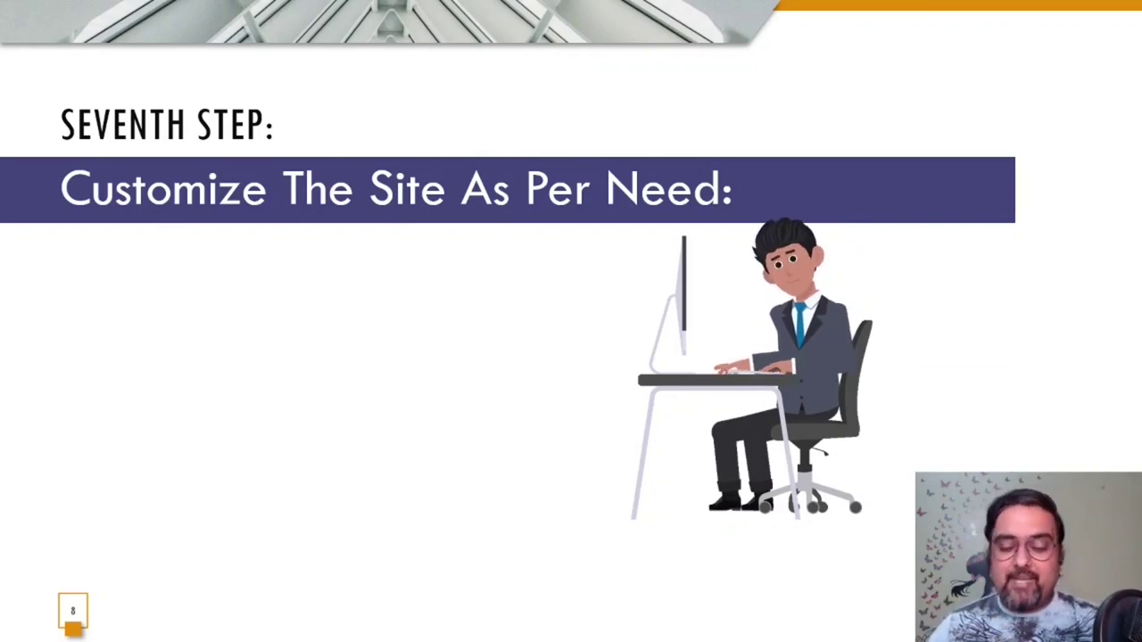
Step: Reveal the Seventh Step slide's bullets, ending with the one about publishing the site
{"action": "key", "text": "Right"}
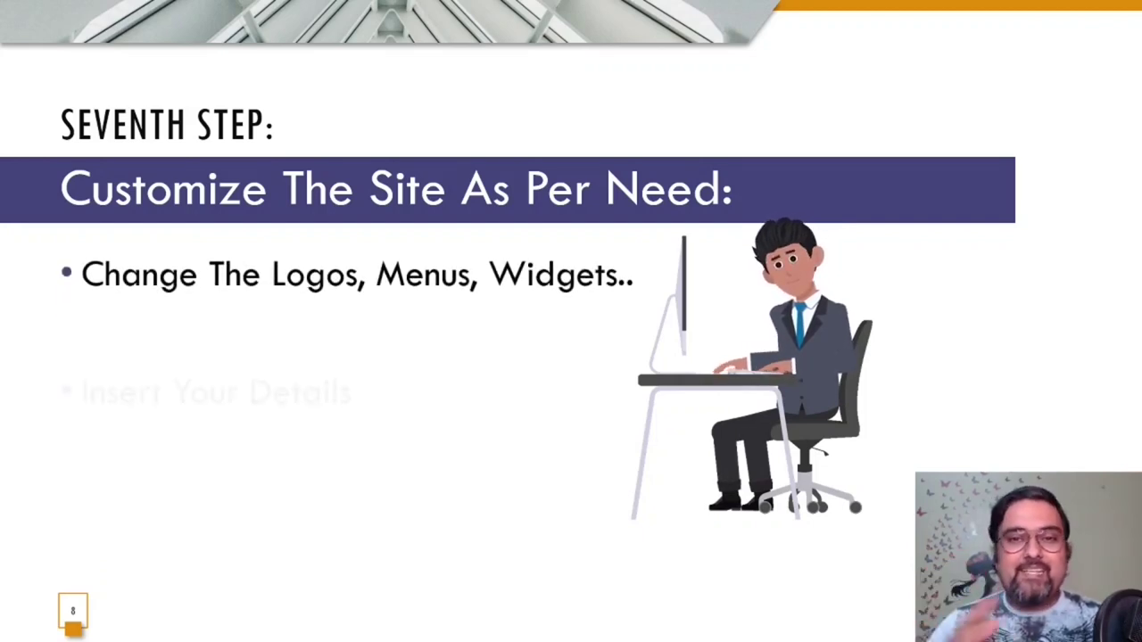
{"action": "key", "text": "Right"}
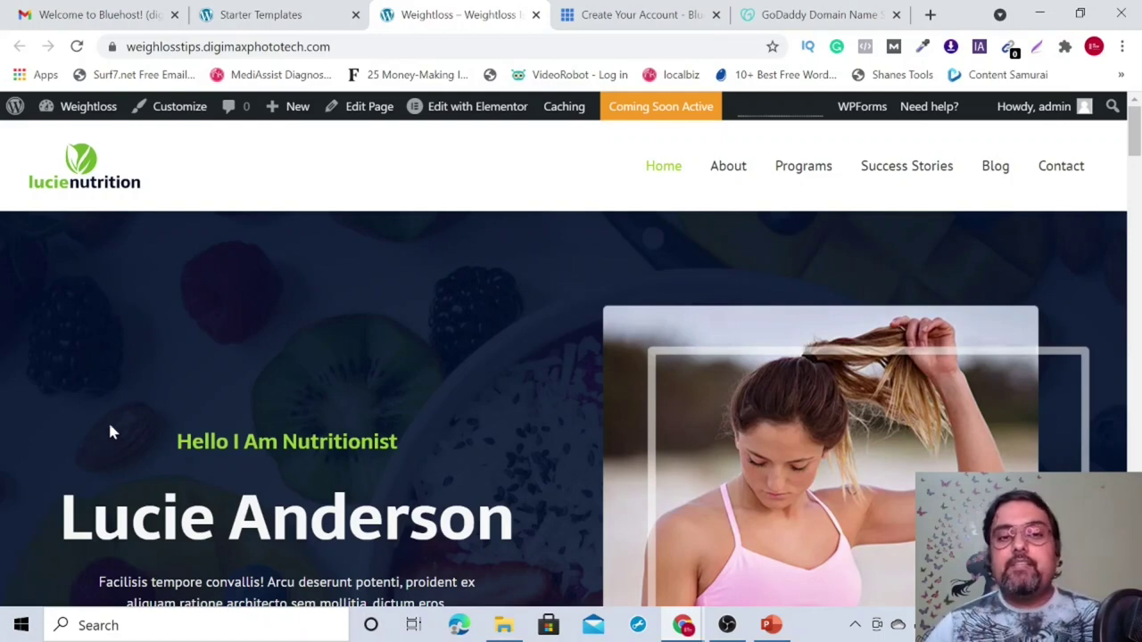
Step: Launch Edit with Elementor from the admin bar on the Lucie Nutrition home page
{"action": "mouse_move", "coordinate": [479, 113]}
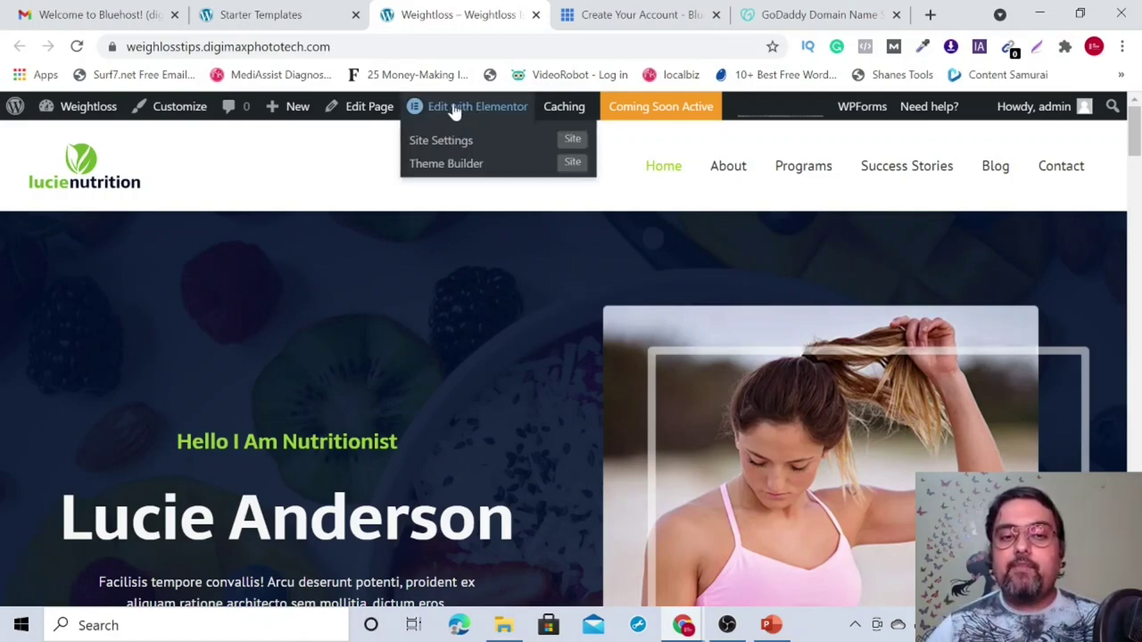
{"action": "left_click", "coordinate": [462, 107]}
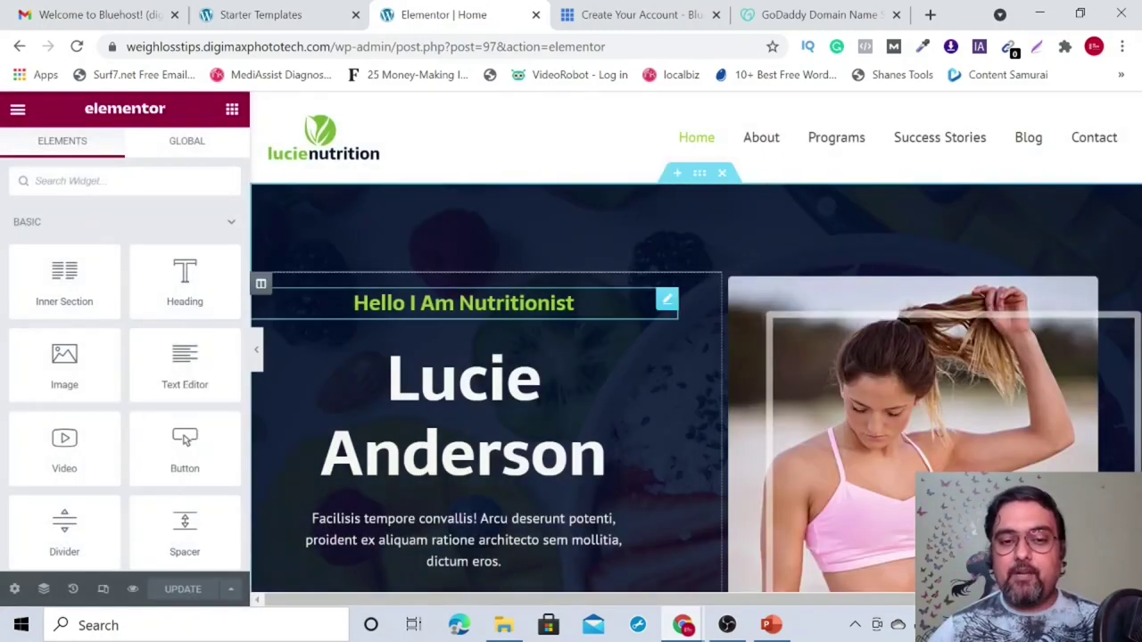
Step: Correct the ending of the 'Hello I Am Nutritionist' heading to 'ist'
{"action": "left_click", "coordinate": [571, 303]}
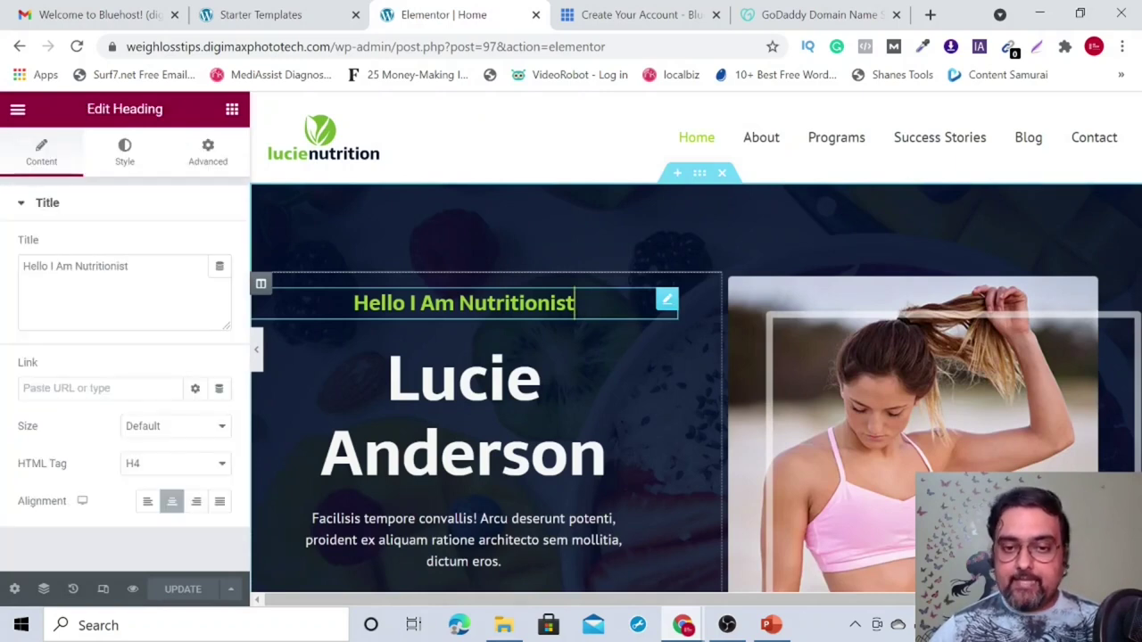
{"action": "key", "text": "BackSpace"}
{"action": "key", "text": "BackSpace"}
{"action": "key", "text": "BackSpace"}
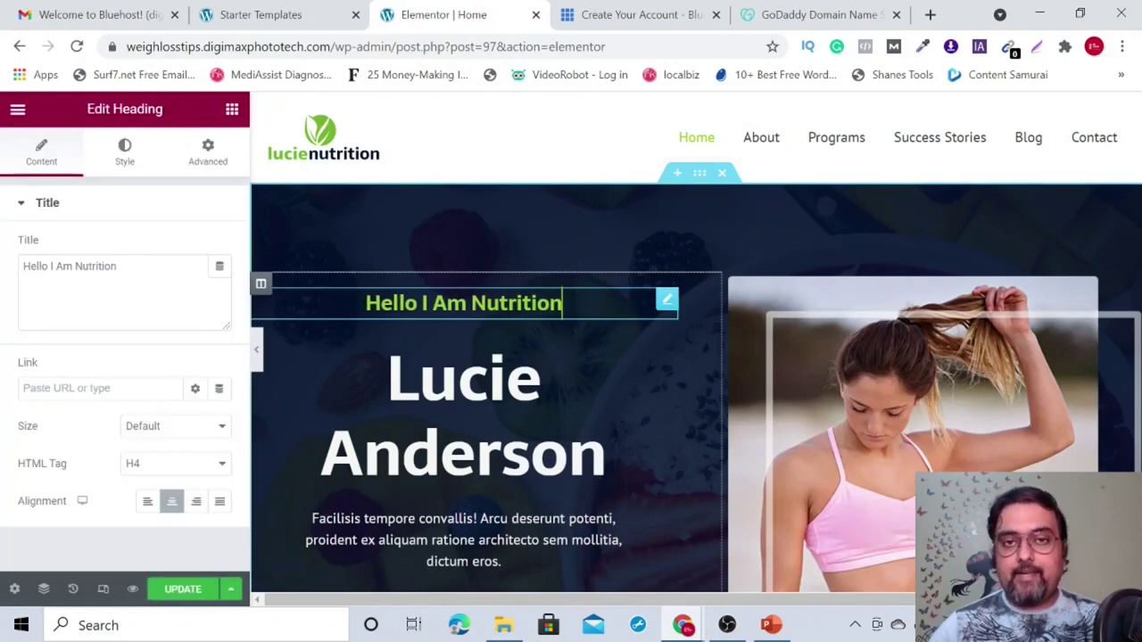
{"action": "type", "text": "ist"}
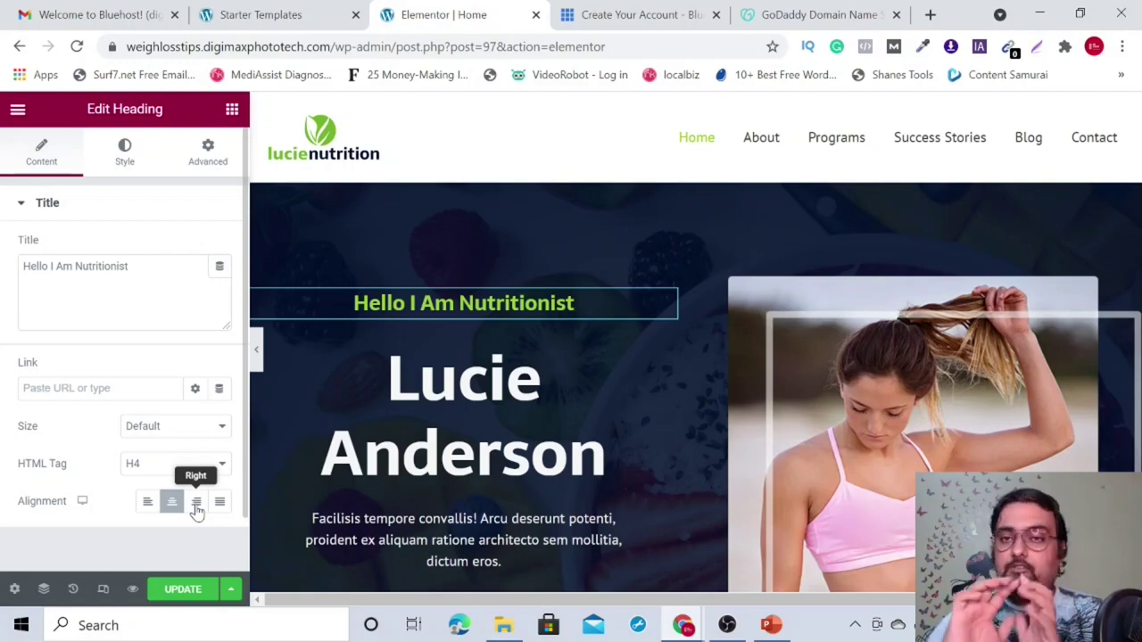
Step: Review the woman's photo Style and Advanced settings, then bring up Elementor's main menu
{"action": "left_click", "coordinate": [798, 395]}
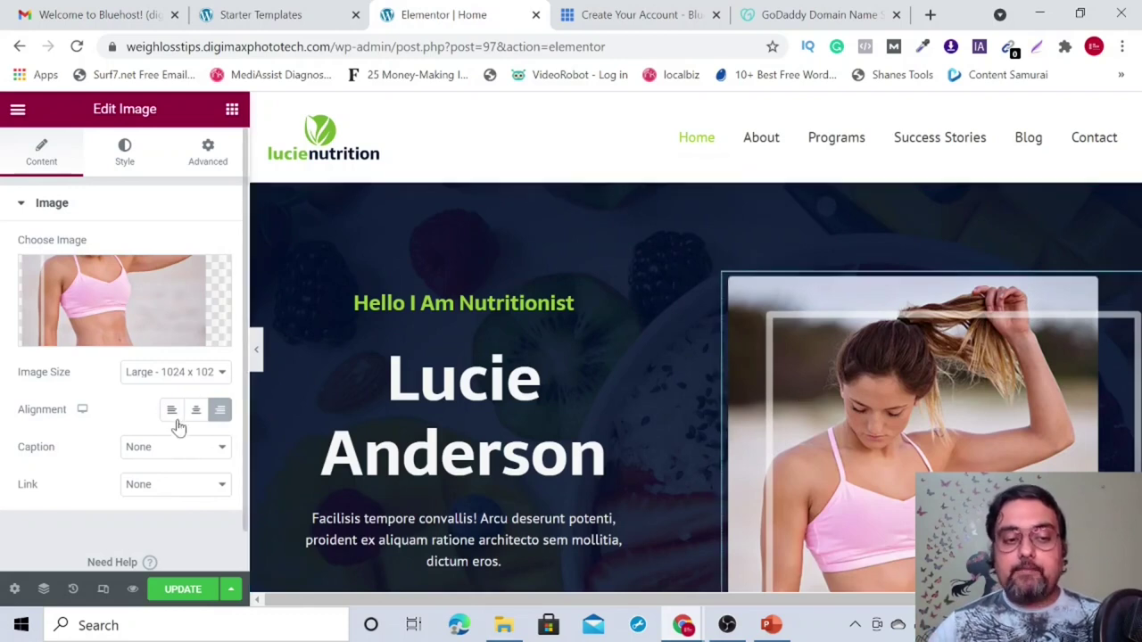
{"action": "left_click", "coordinate": [125, 161]}
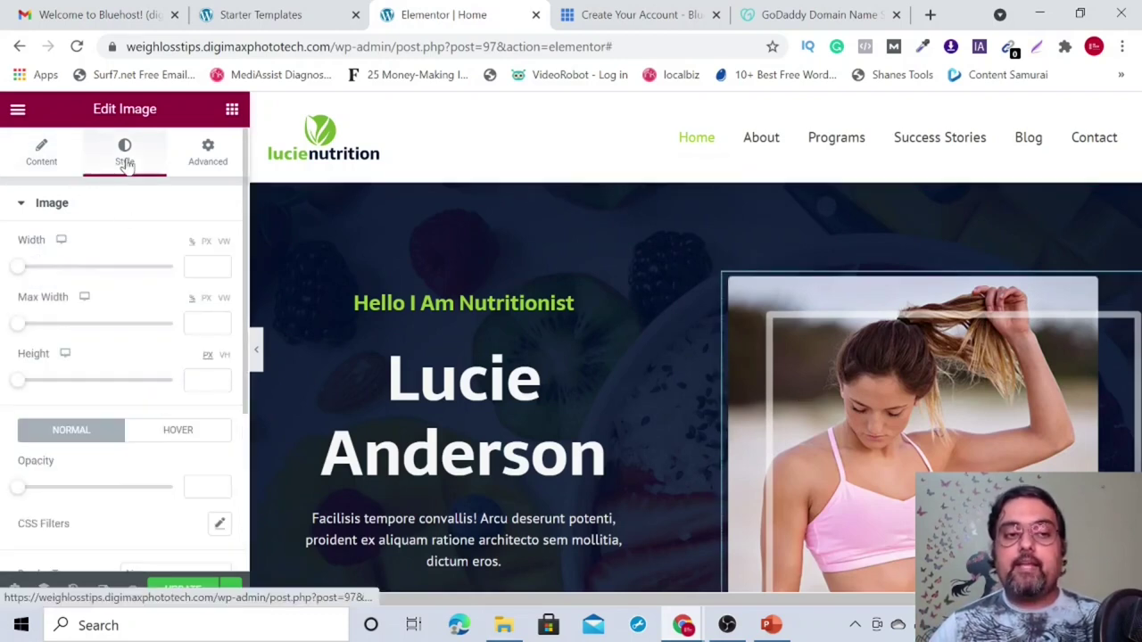
{"action": "left_click", "coordinate": [213, 154]}
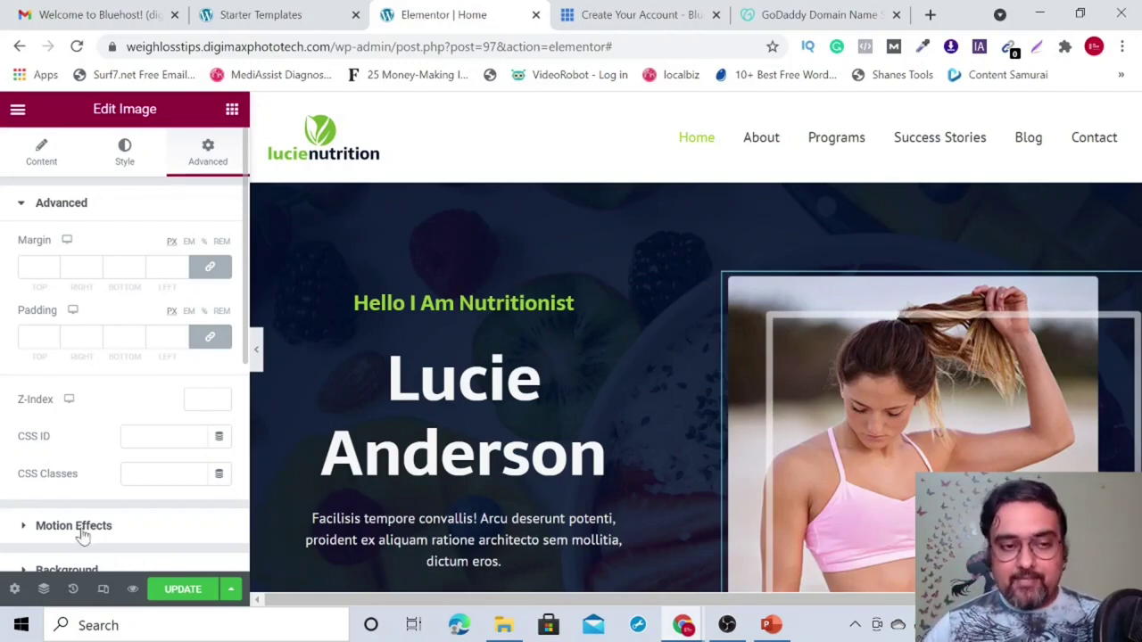
{"action": "scroll", "coordinate": [236, 357], "scroll_direction": "down", "scroll_amount": 3}
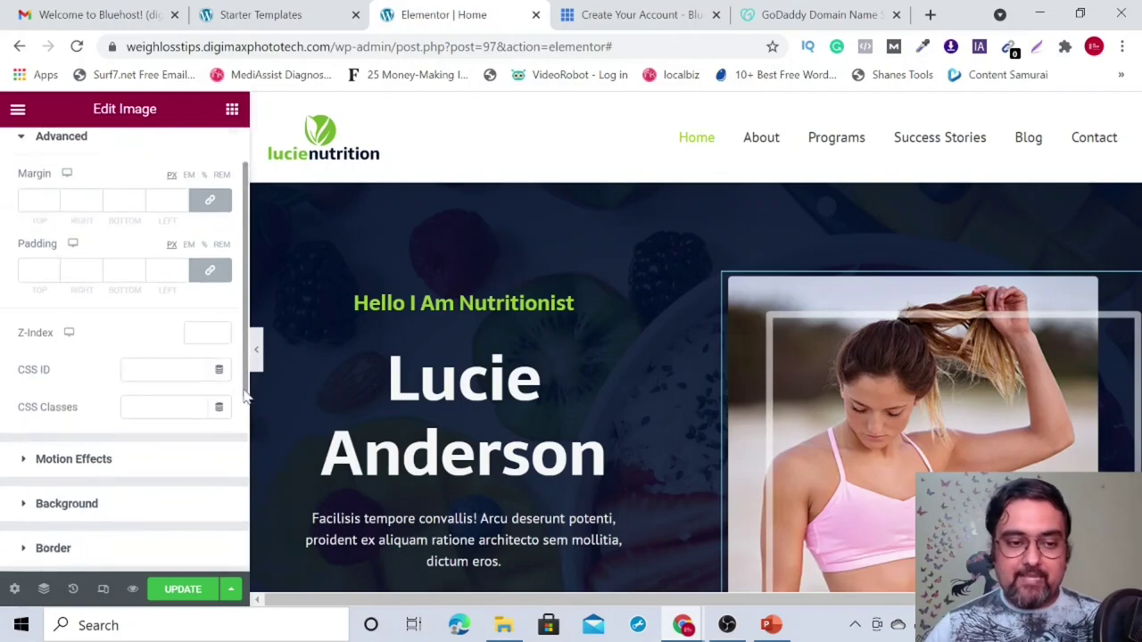
{"action": "scroll", "coordinate": [236, 361], "scroll_direction": "up", "scroll_amount": 3}
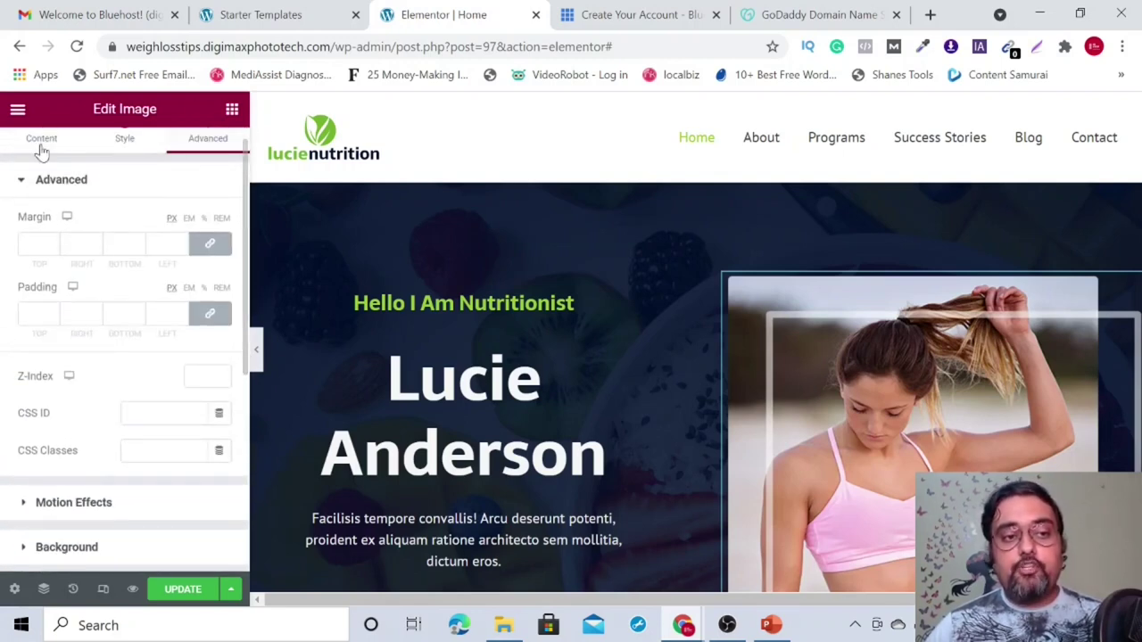
{"action": "left_click", "coordinate": [18, 111]}
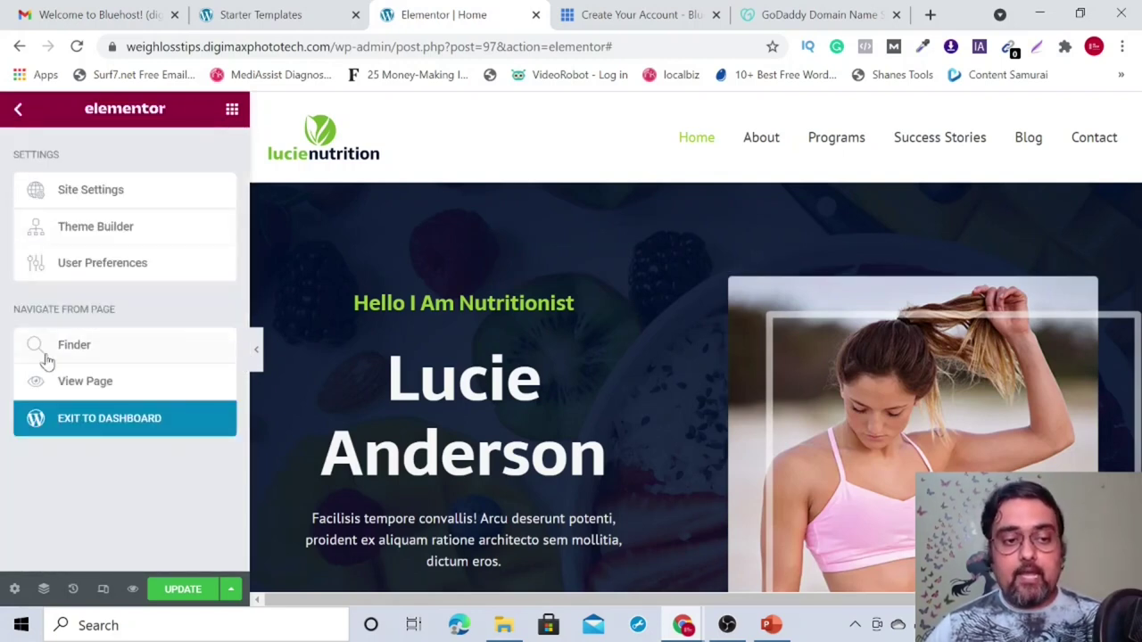
Step: Exit Elementor to the dashboard, confirming Leave, and open Appearance > Customize
{"action": "left_click", "coordinate": [94, 421]}
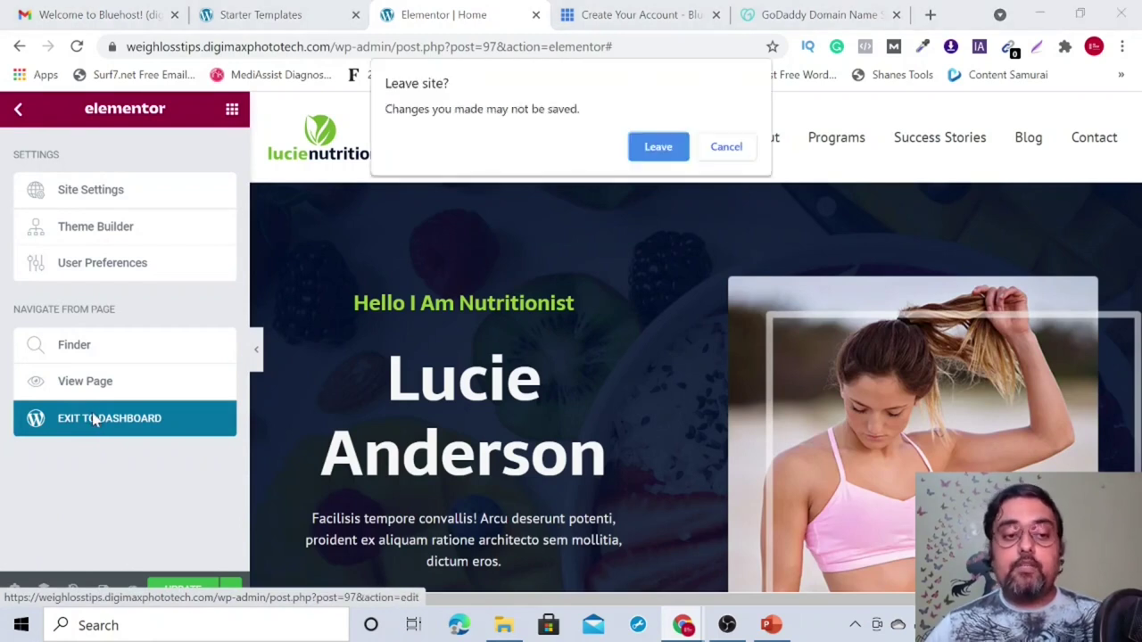
{"action": "left_click", "coordinate": [657, 147]}
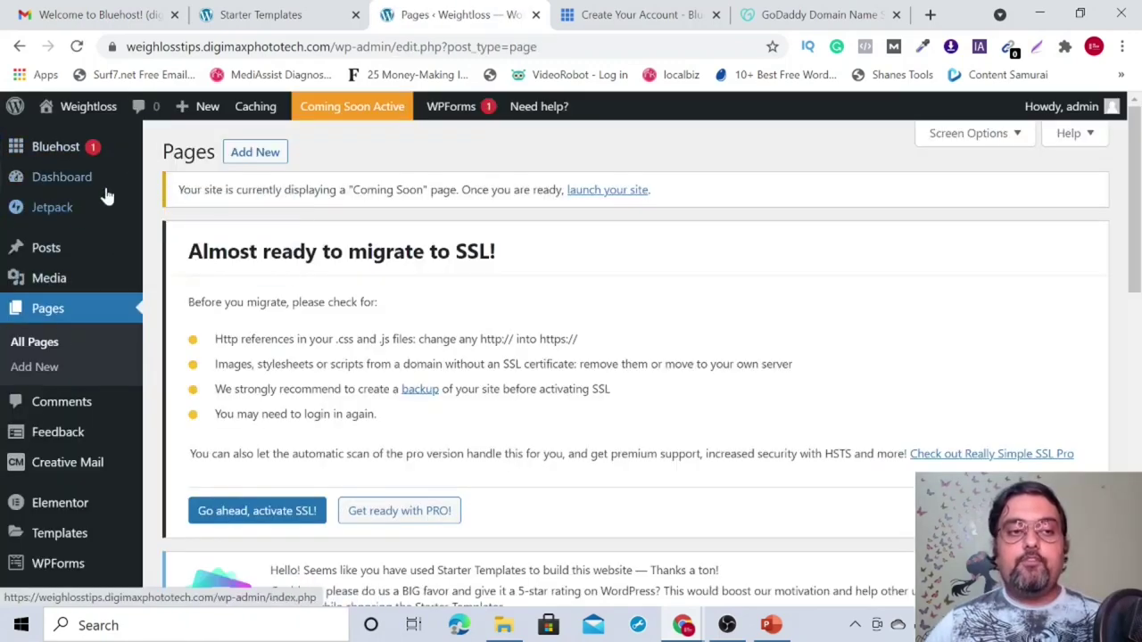
{"action": "mouse_move", "coordinate": [55, 280]}
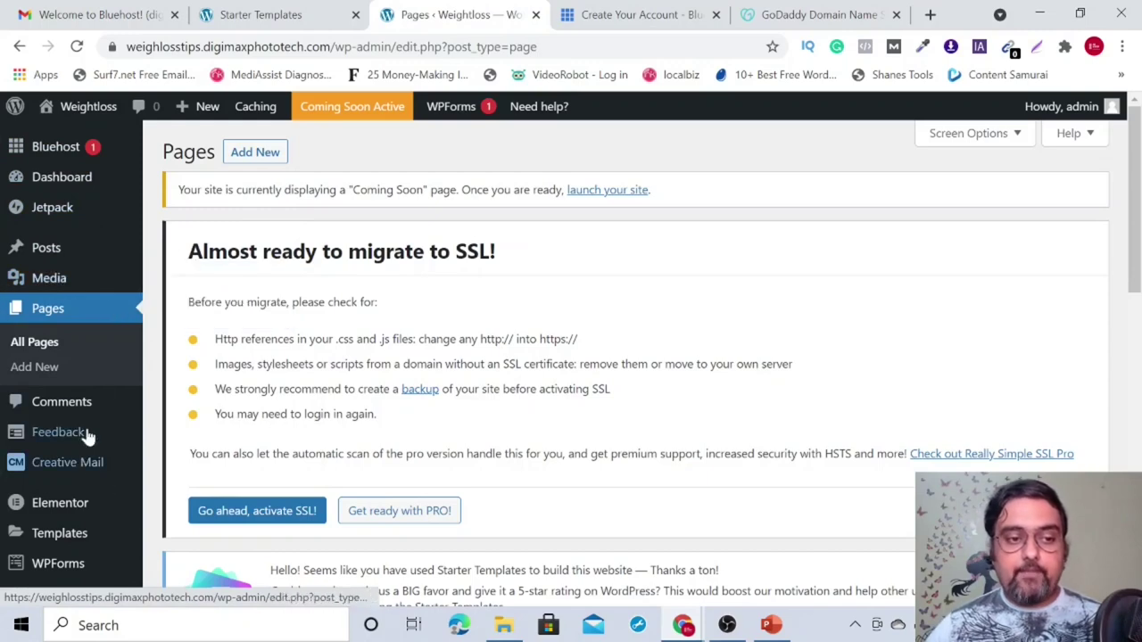
{"action": "left_click_drag", "start_coordinate": [1139, 161], "coordinate": [1139, 229]}
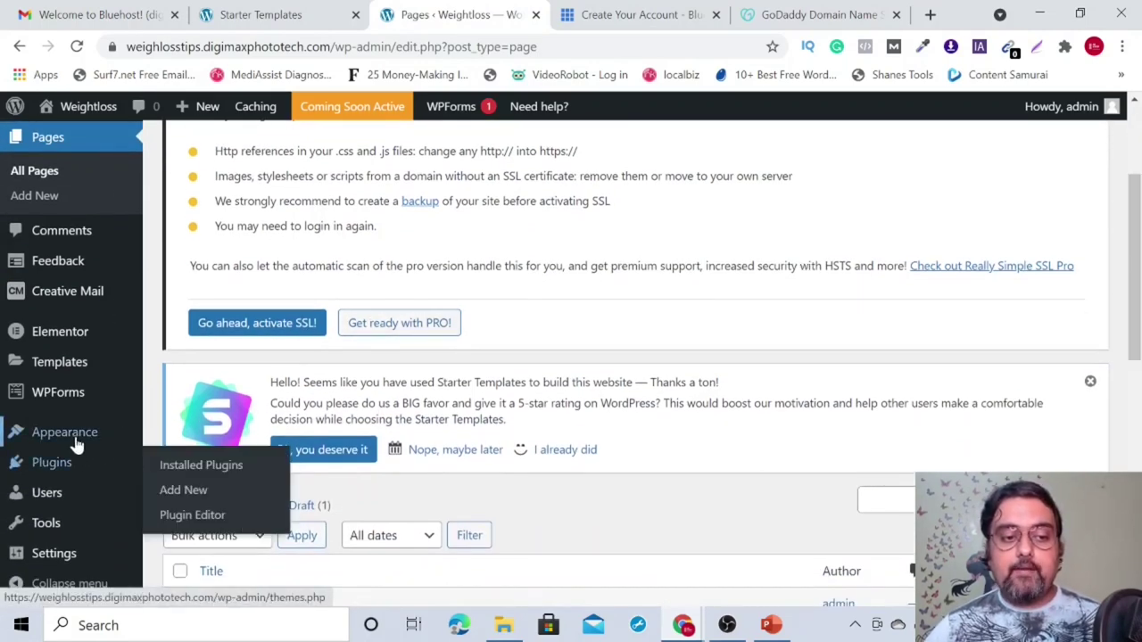
{"action": "mouse_move", "coordinate": [78, 439]}
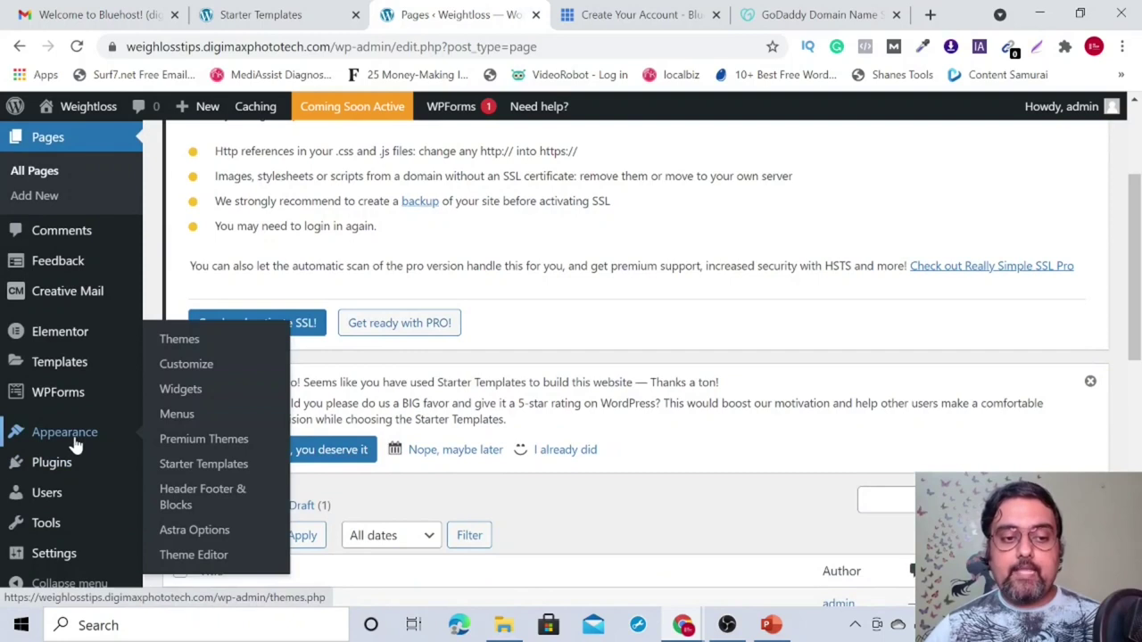
{"action": "left_click", "coordinate": [183, 365]}
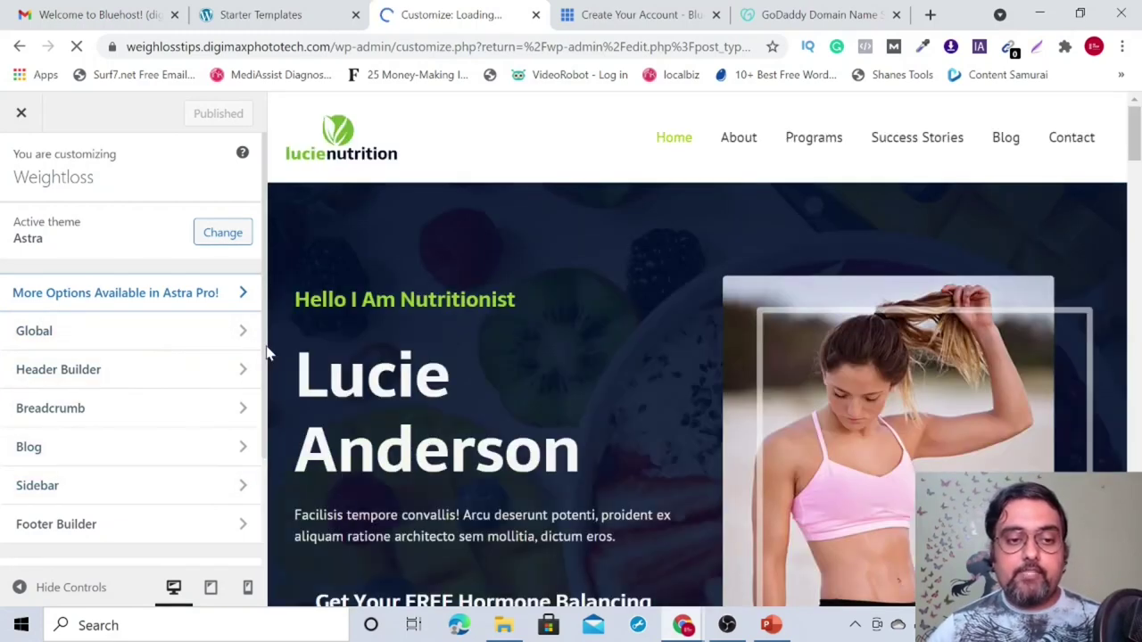
Step: Check the Header Builder layout in the Customizer, then exit to the admin Pages screen
{"action": "left_click_drag", "start_coordinate": [271, 353], "coordinate": [270, 515]}
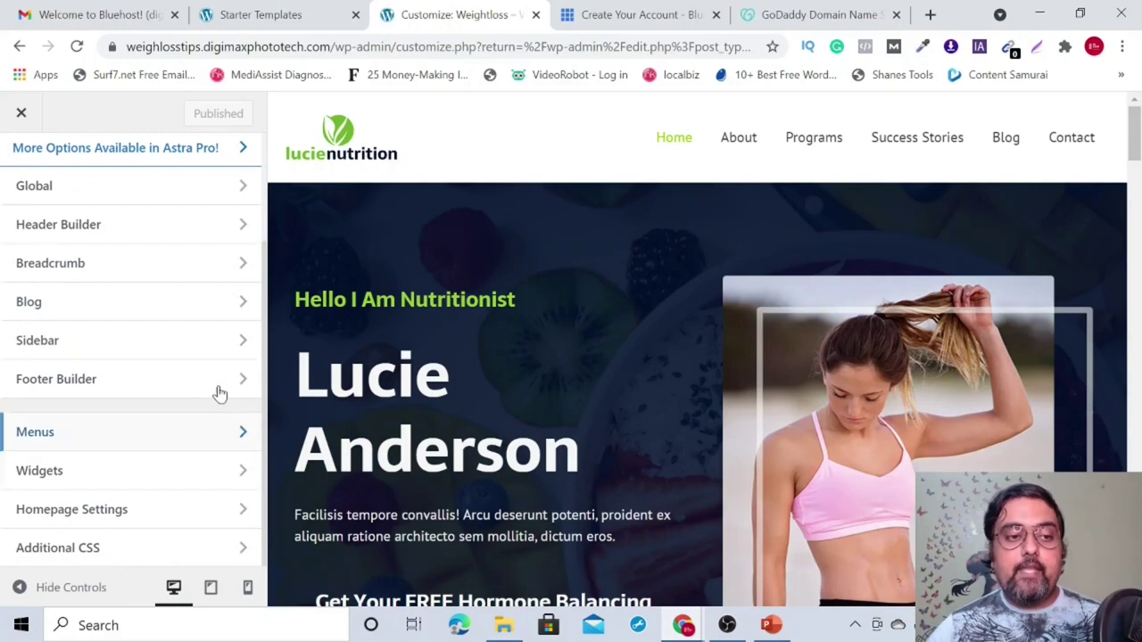
{"action": "left_click", "coordinate": [154, 230]}
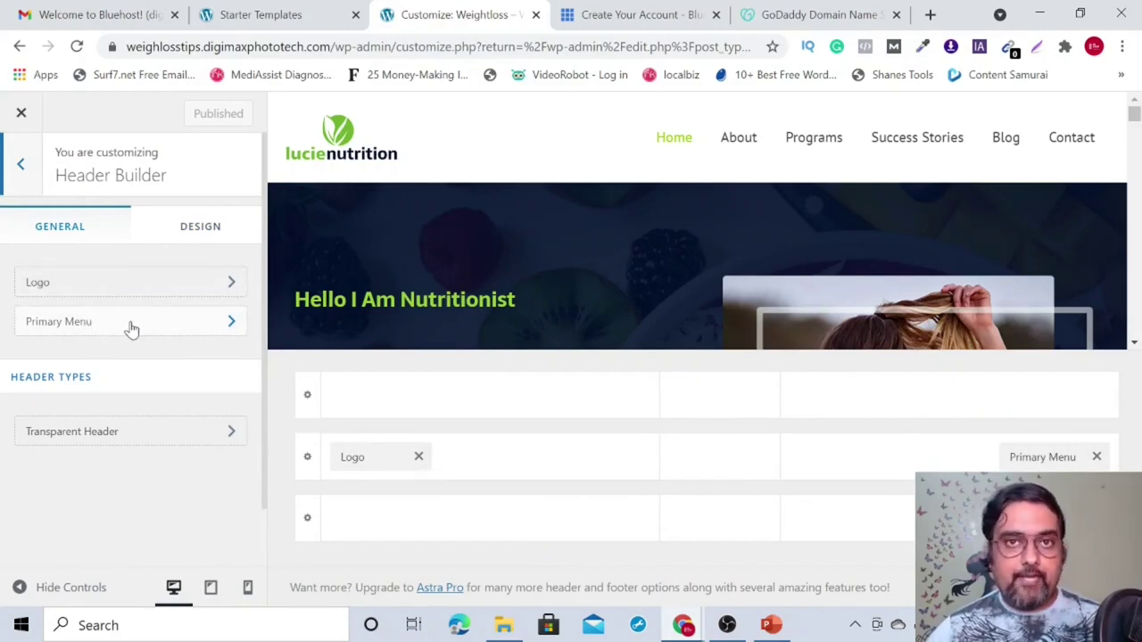
{"action": "left_click", "coordinate": [17, 163]}
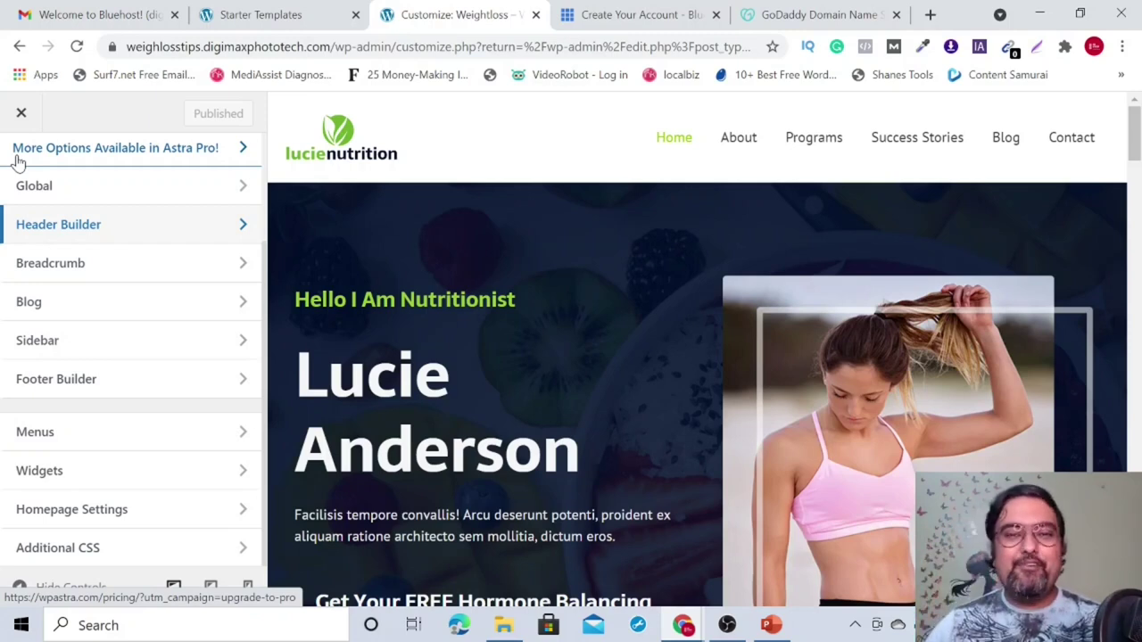
{"action": "left_click", "coordinate": [20, 115]}
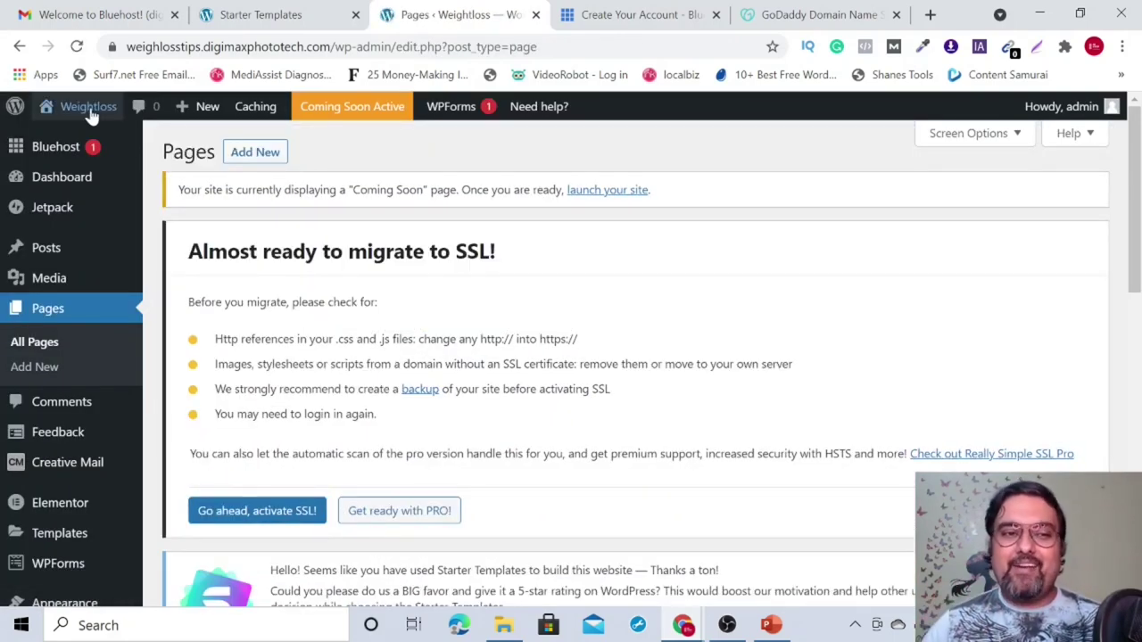
Step: Visit the site's front page, then go to the Bluehost home page via the Coming Soon Active button
{"action": "mouse_move", "coordinate": [83, 117]}
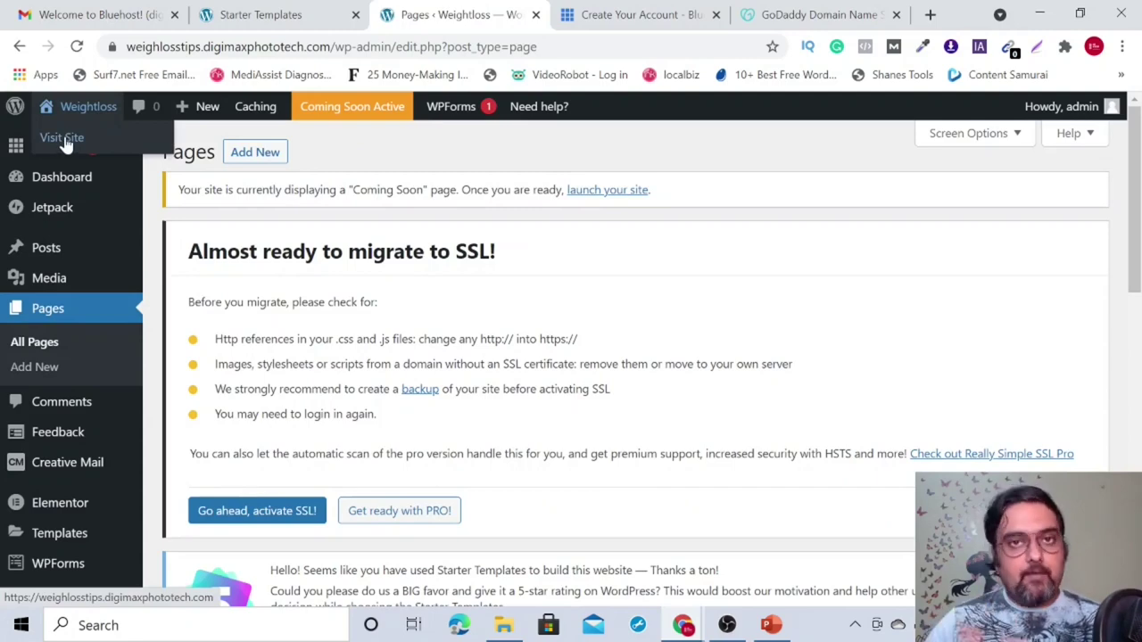
{"action": "left_click", "coordinate": [64, 141]}
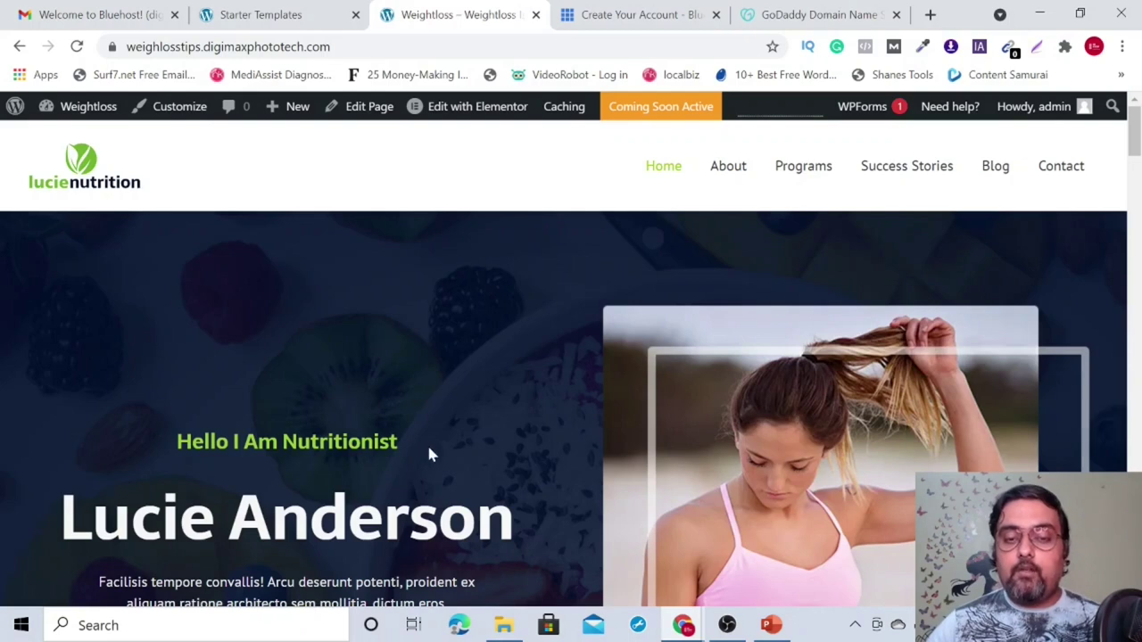
{"action": "left_click", "coordinate": [649, 108]}
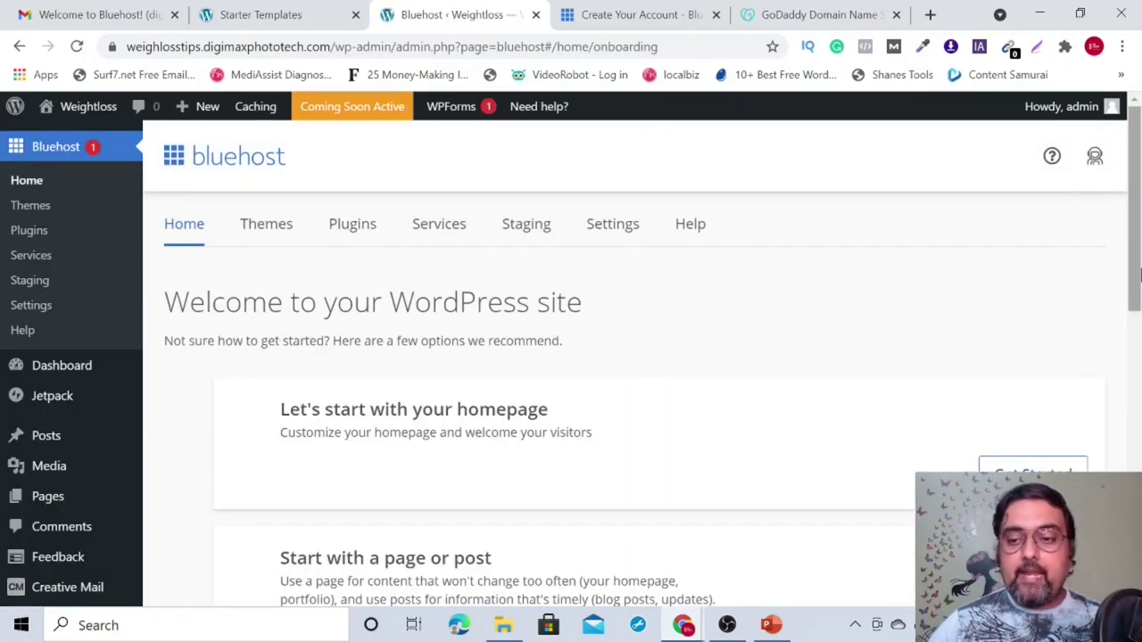
Step: Launch the Weightloss site from 'Get ready to launch' and view the live Lucie Nutrition front page
{"action": "scroll", "coordinate": [1135, 247], "scroll_direction": "down", "scroll_amount": 6}
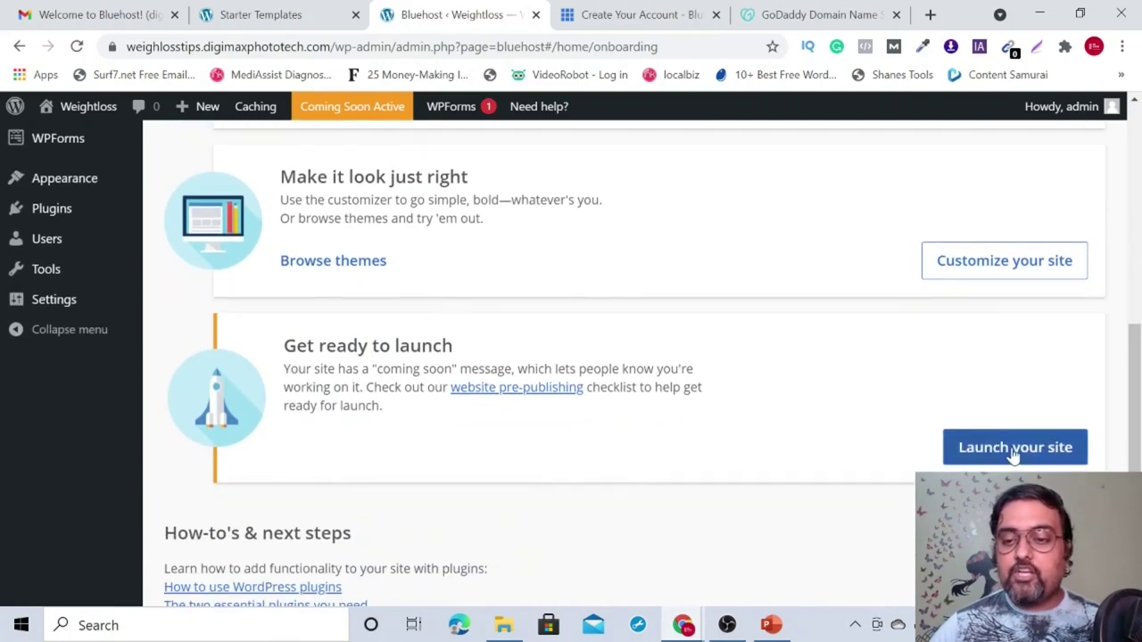
{"action": "left_click", "coordinate": [1012, 453]}
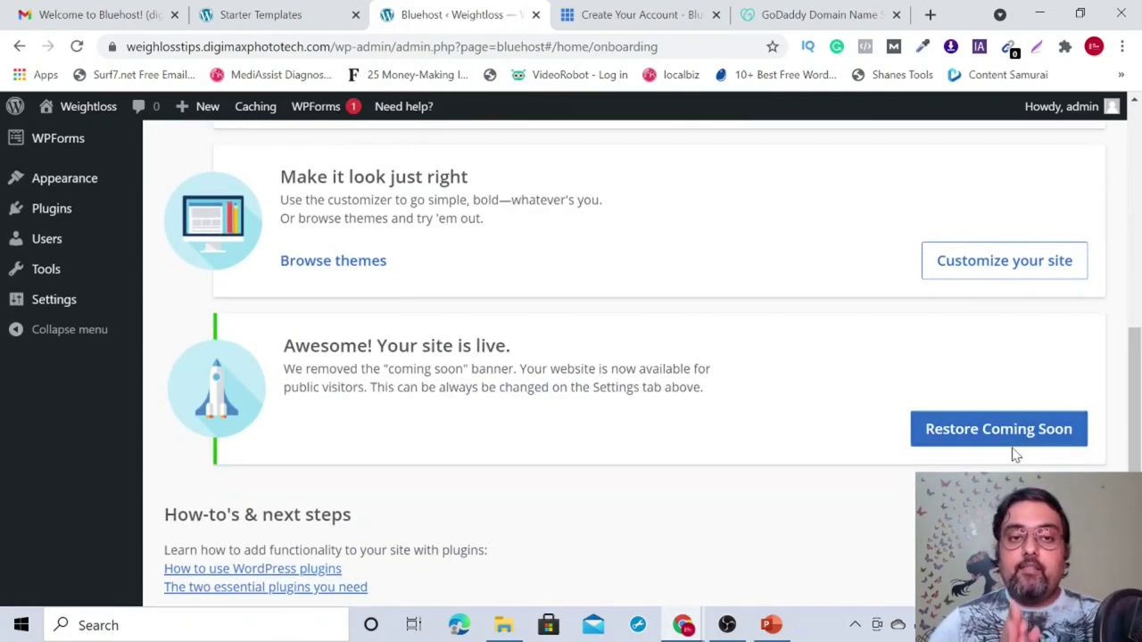
{"action": "mouse_move", "coordinate": [331, 110]}
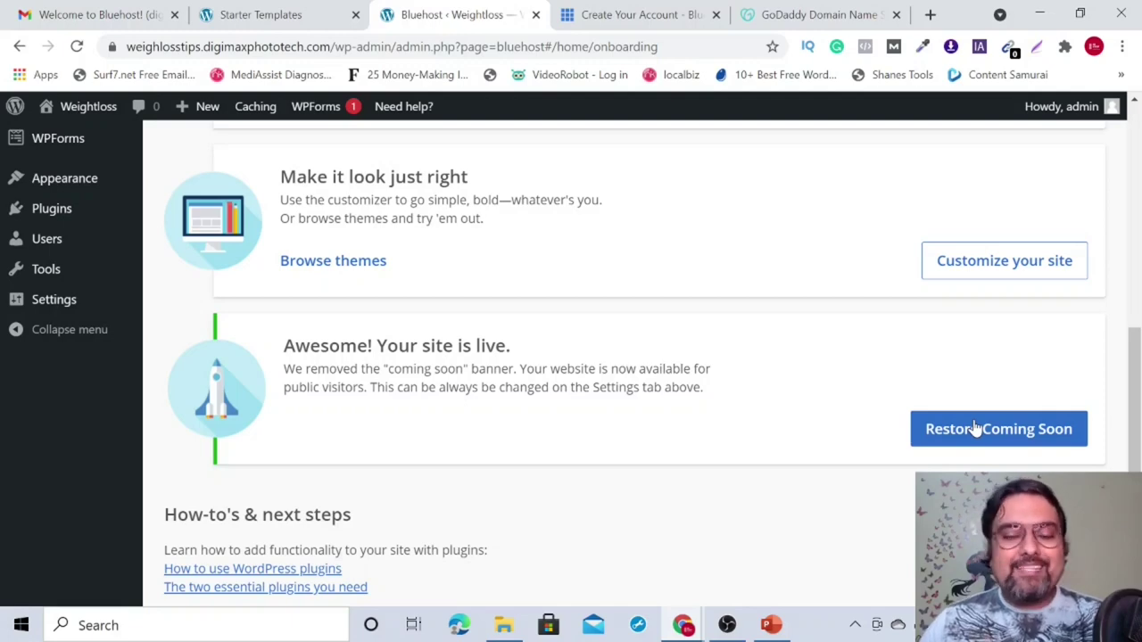
{"action": "left_click", "coordinate": [69, 141]}
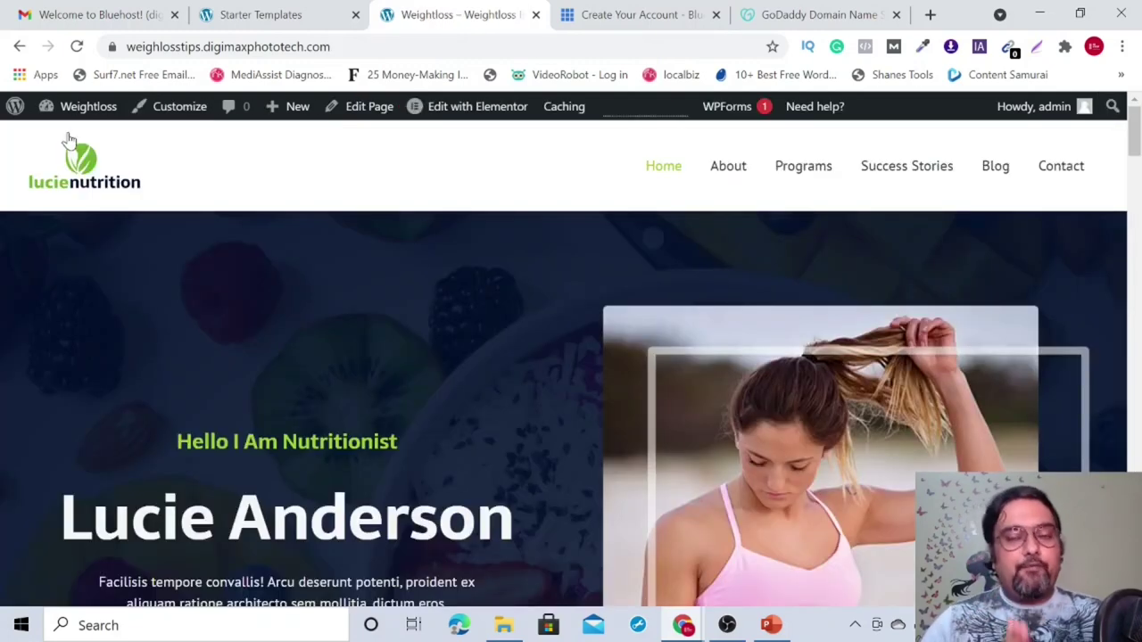